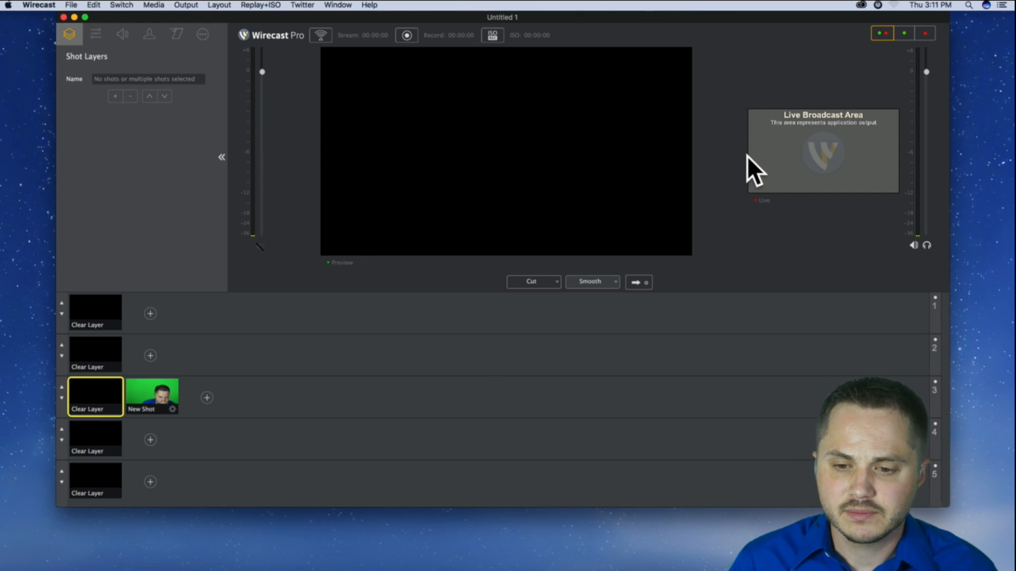
- Enlarge the Live area by shrinking the Preview, then bring up the program menus
left_click_drag(747, 168, 501, 173)
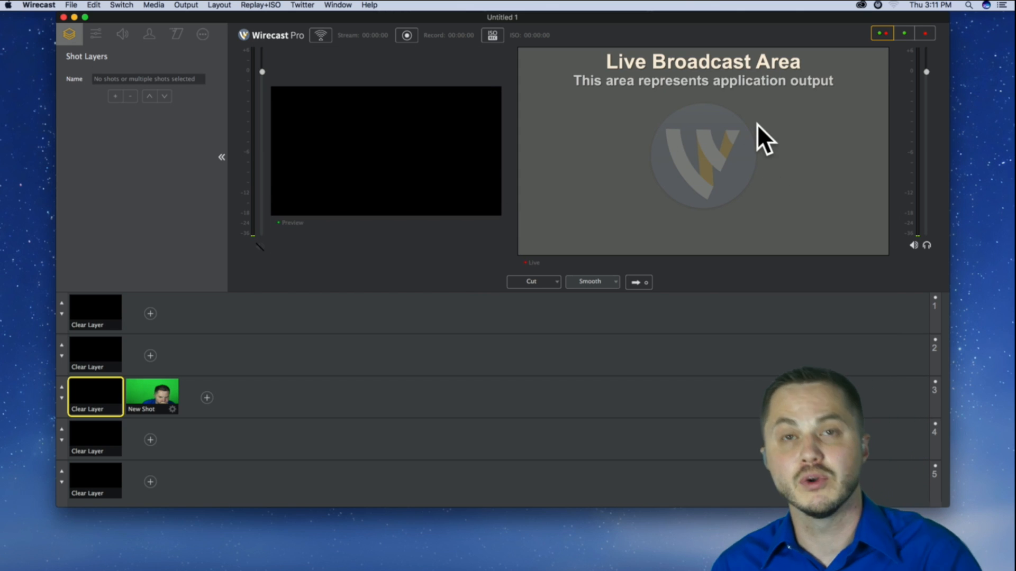
mouse_move(757, 125)
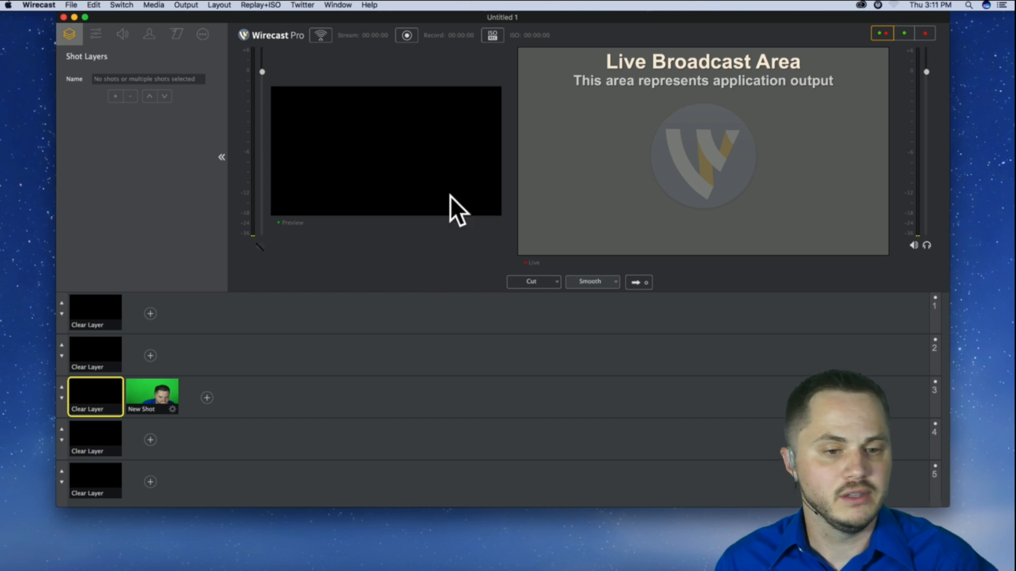
left_click(271, 4)
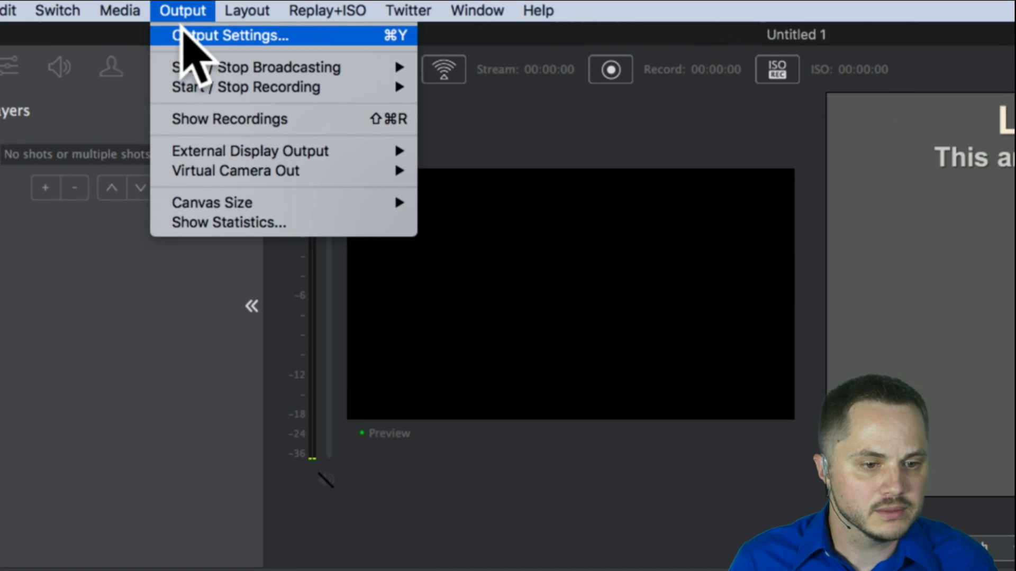
- Add an output in Output Settings with YouTube as the streaming destination
left_click(194, 20)
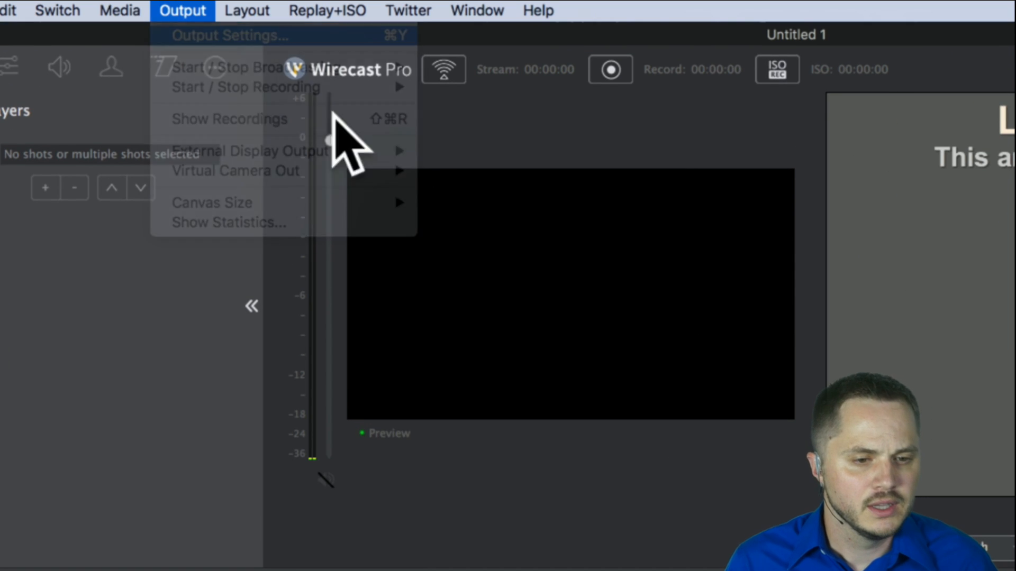
left_click_drag(548, 188, 275, 81)
left_click(540, 165)
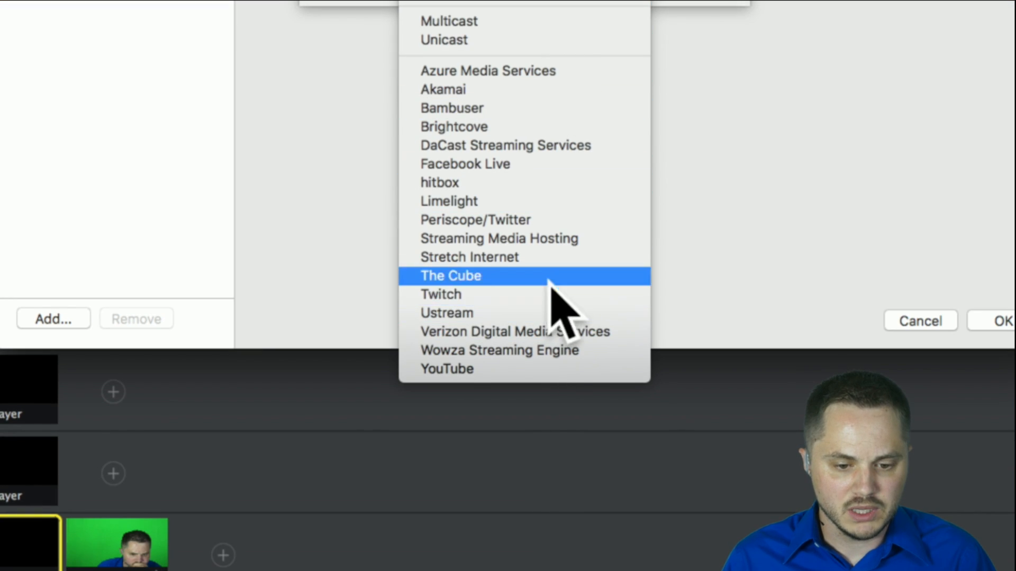
left_click(530, 365)
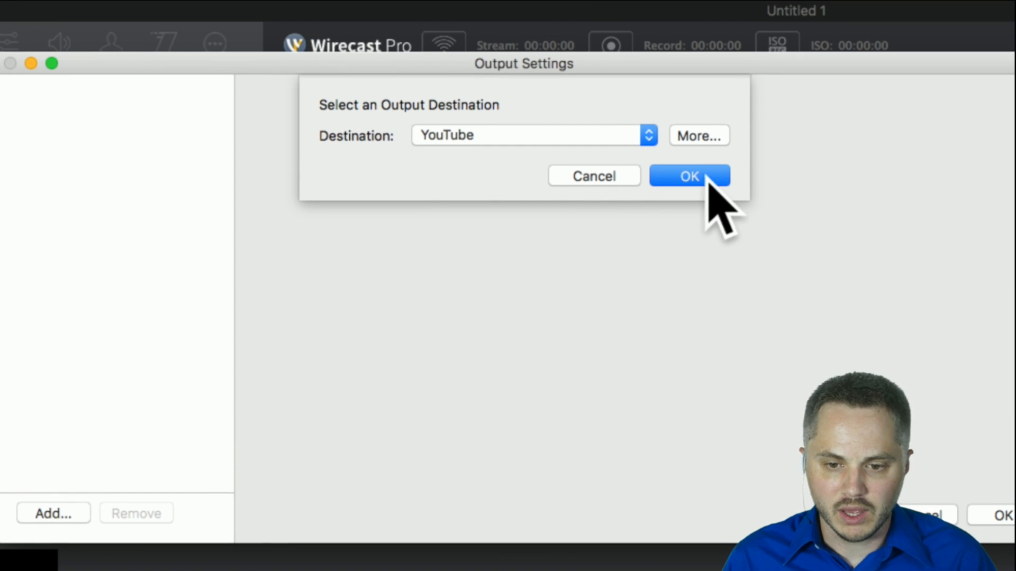
left_click(704, 172)
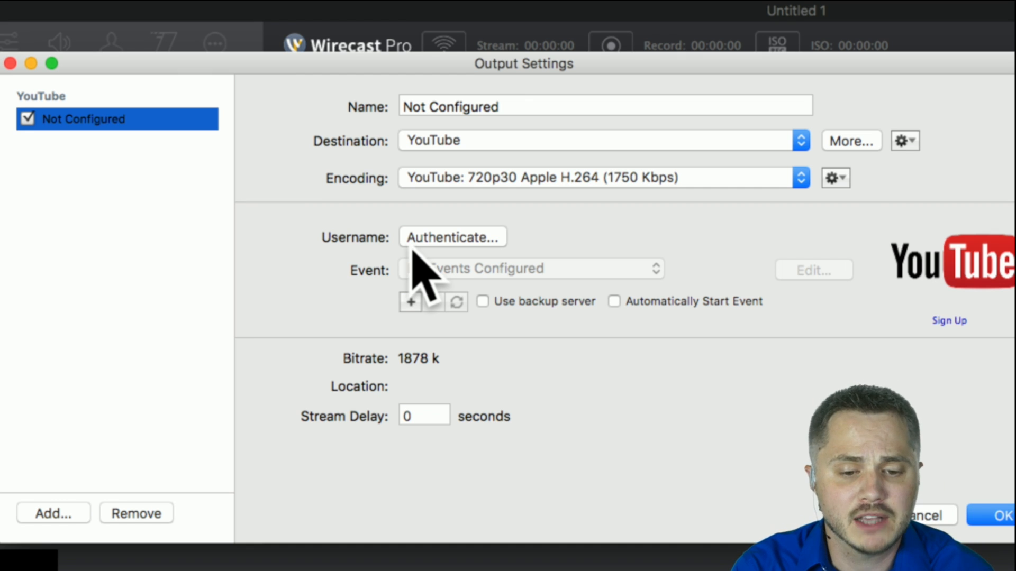
- Authenticate the YouTube output and allow Wirecast access to the YouTube account
left_click(479, 241)
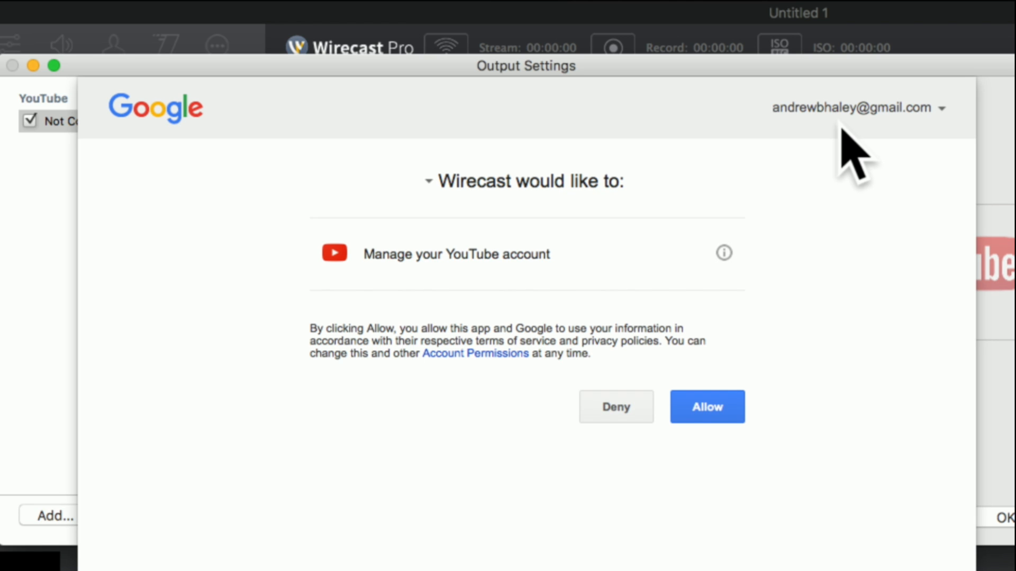
left_click(699, 407)
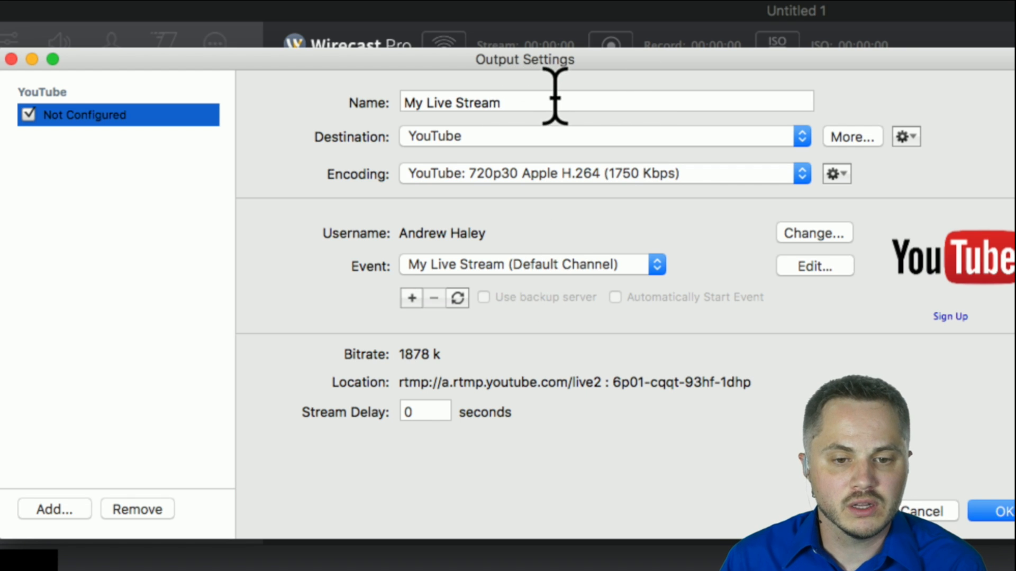
- Replace the output's name with 'My Youtube Channel'
left_click_drag(553, 101, 404, 101)
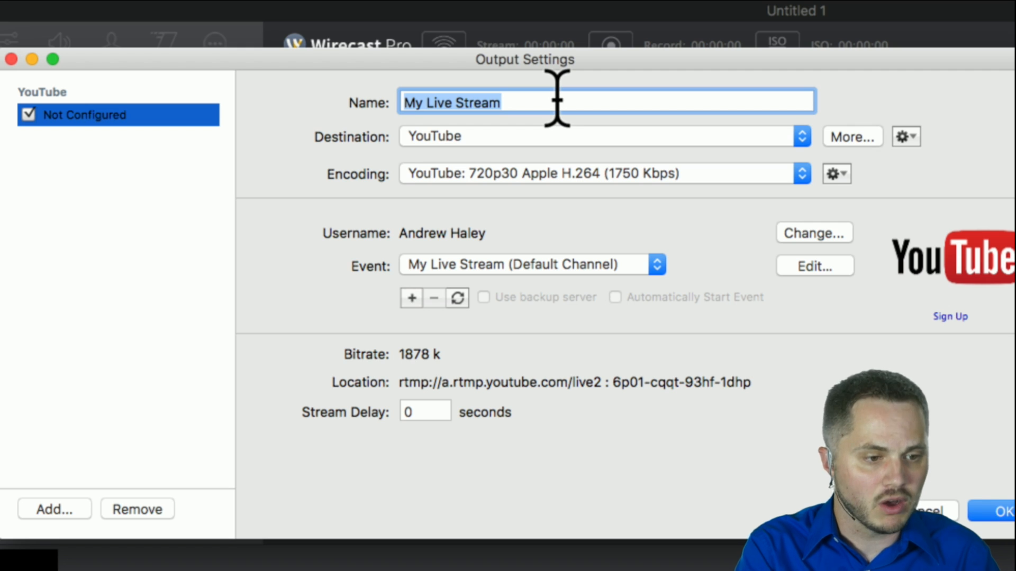
type("My Youtube Channel")
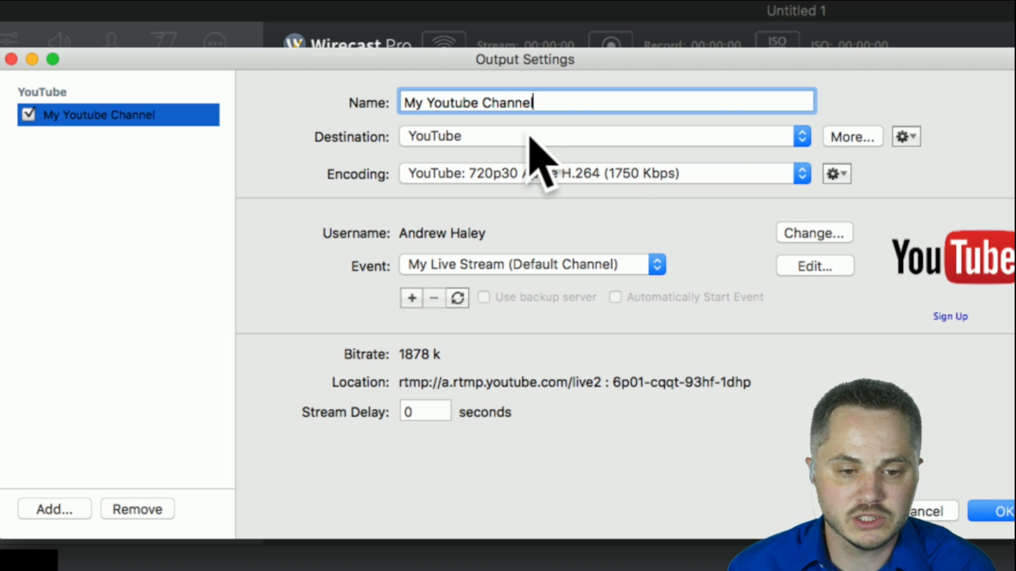
- Display the YouTube encoding presets from the Encoding pop-up
left_click(603, 175)
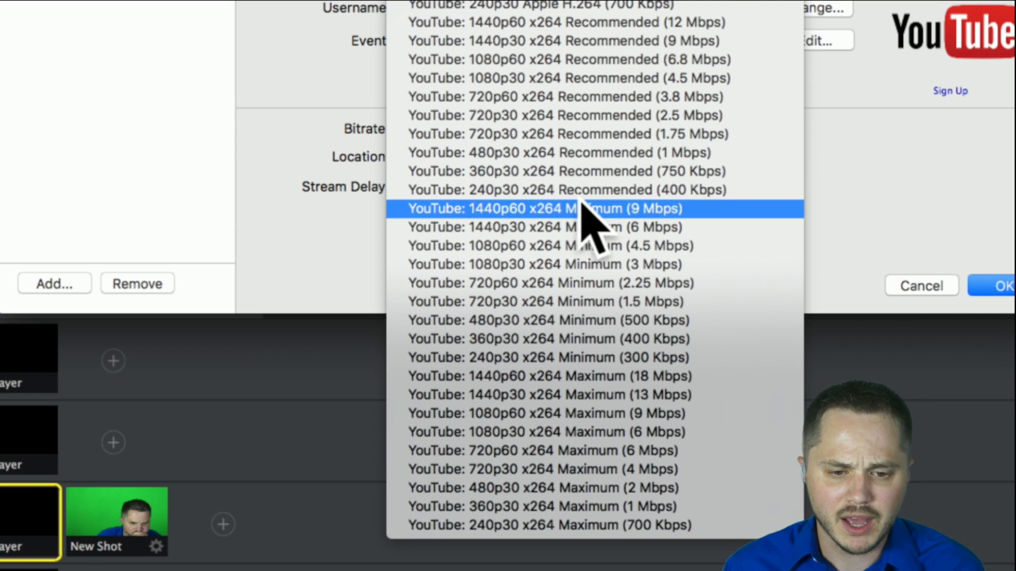
- Try the 1440p60 x264 presets, then settle on YouTube 720p30 Apple H.264 (1750 Kbps)
left_click(629, 209)
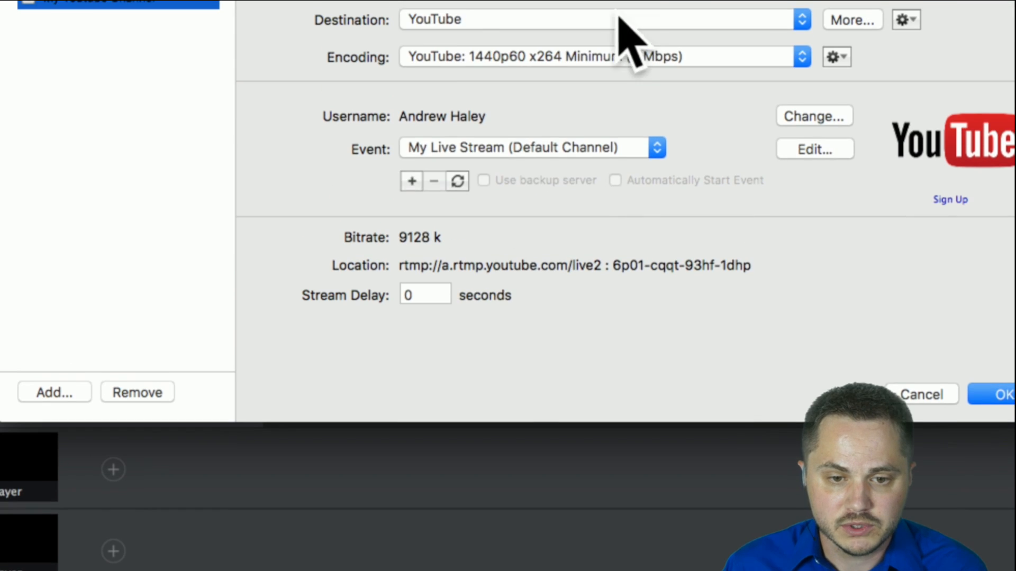
left_click(627, 57)
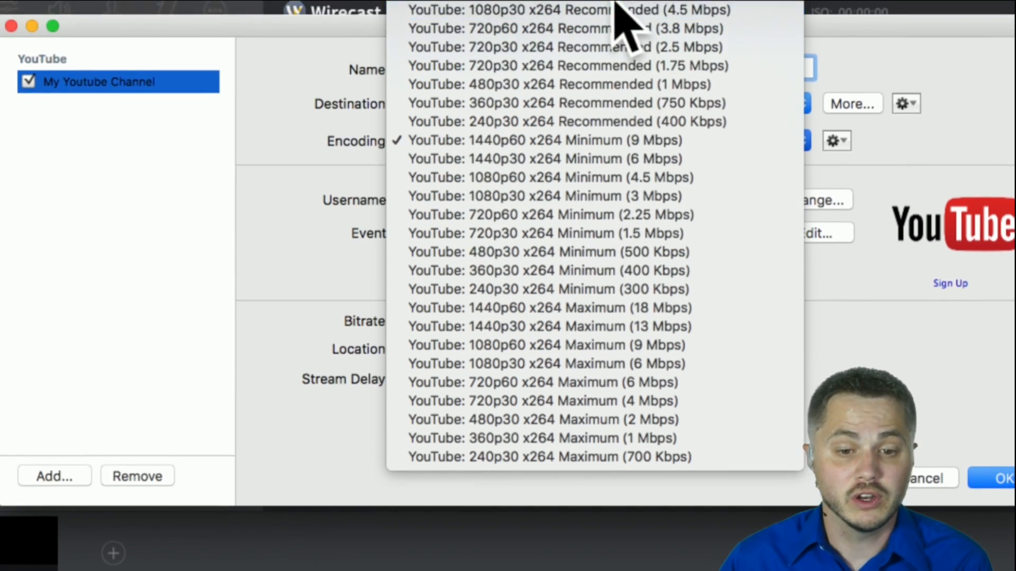
mouse_move(596, 2)
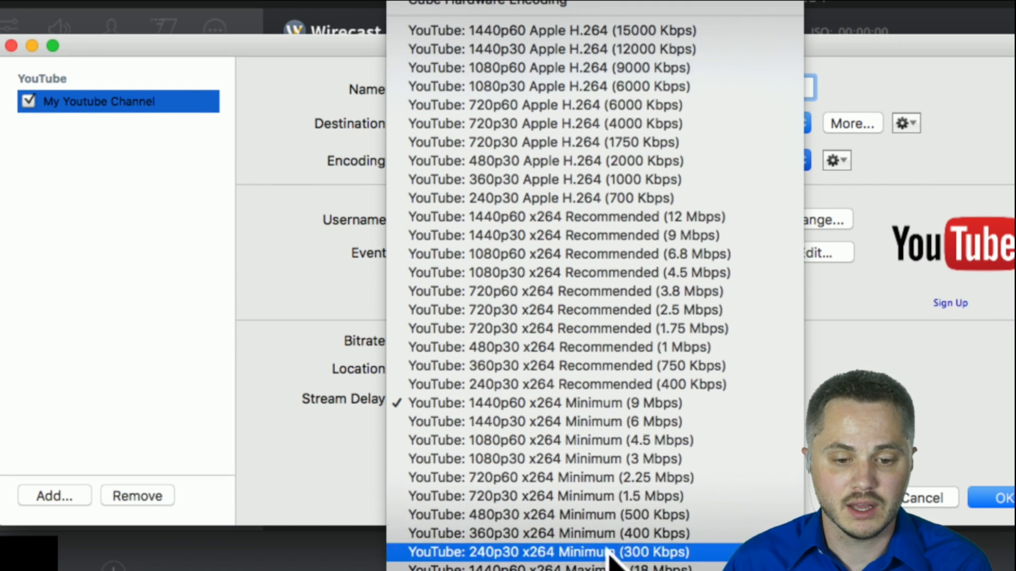
left_click(590, 213)
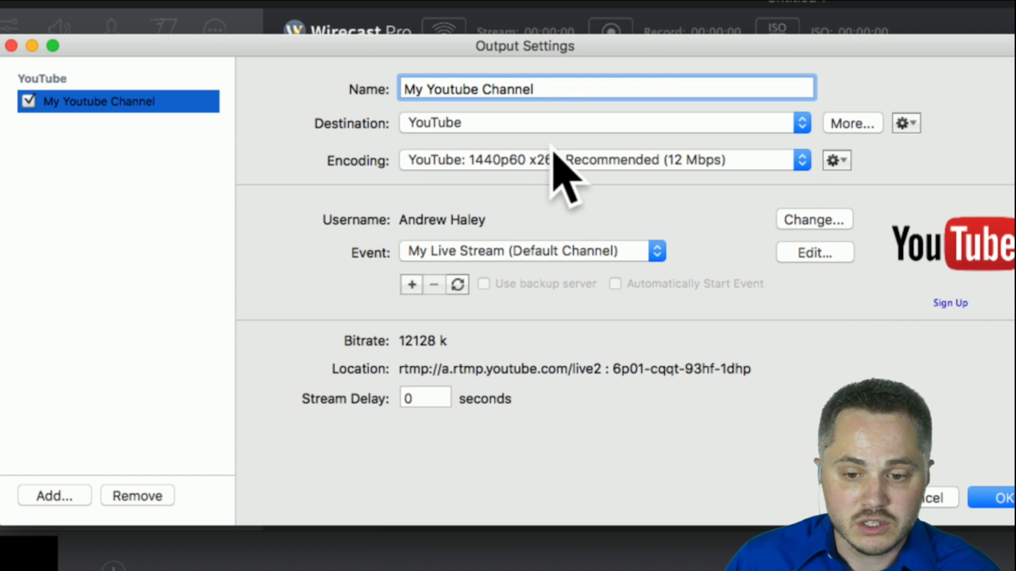
left_click(560, 162)
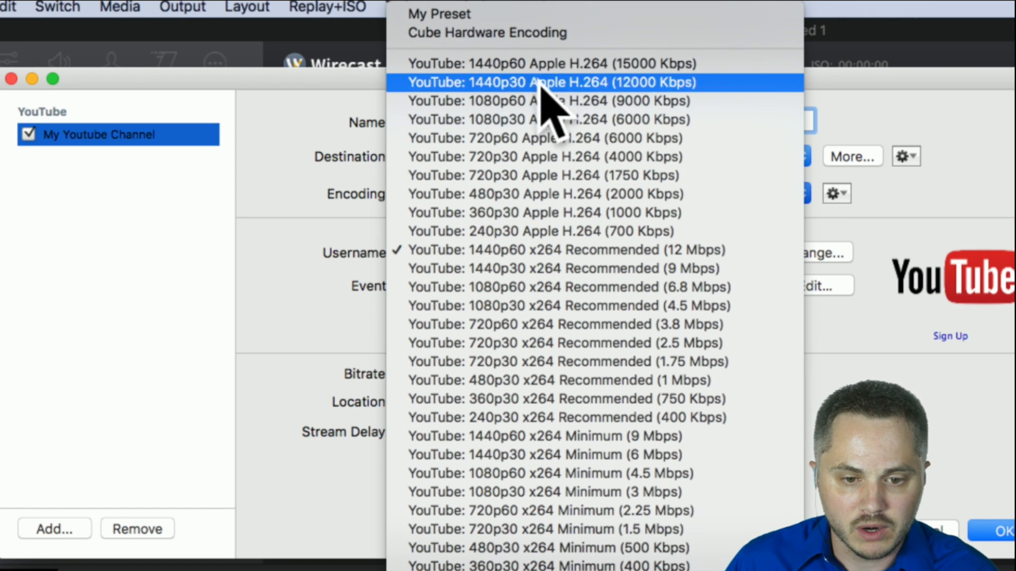
left_click(520, 177)
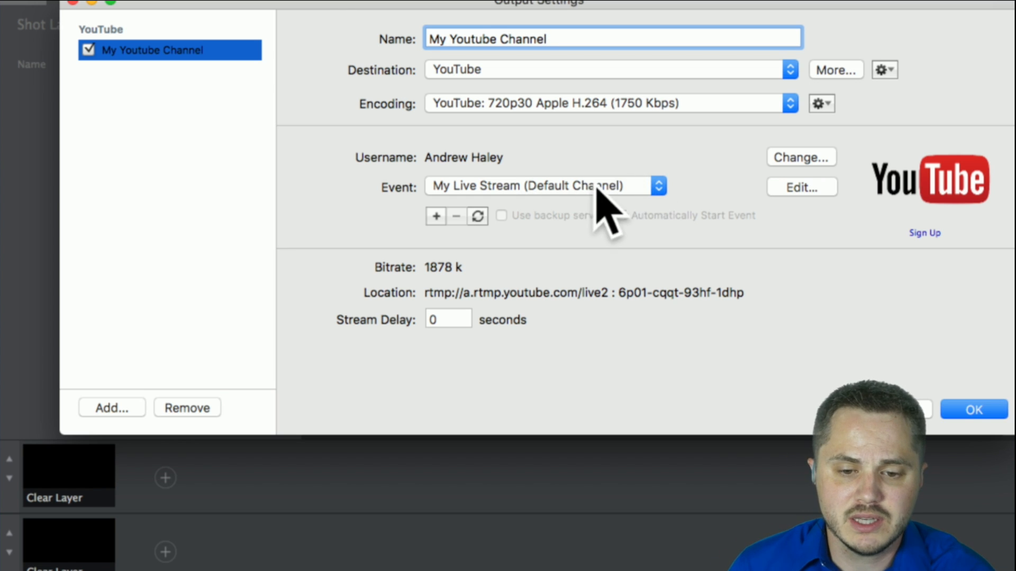
- Select the My Event Title (06/01/2015, 11:30 AM) event and open its details for editing
left_click(658, 188)
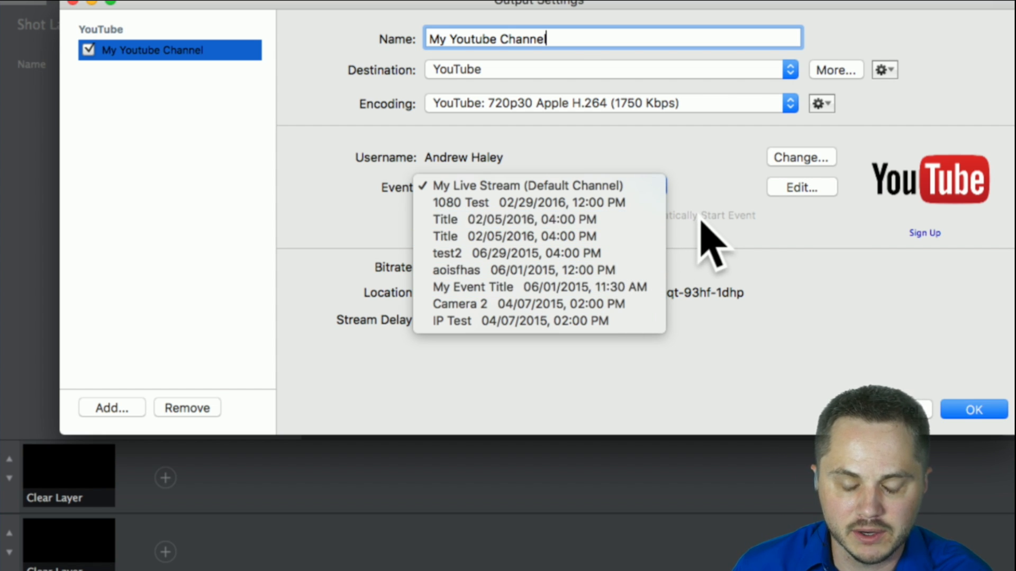
left_click(701, 200)
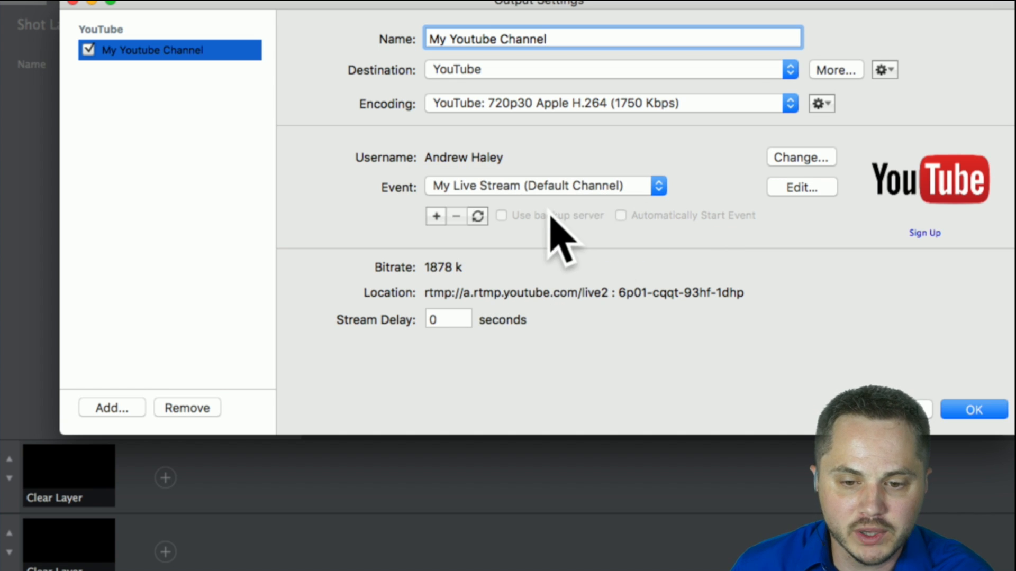
left_click(566, 186)
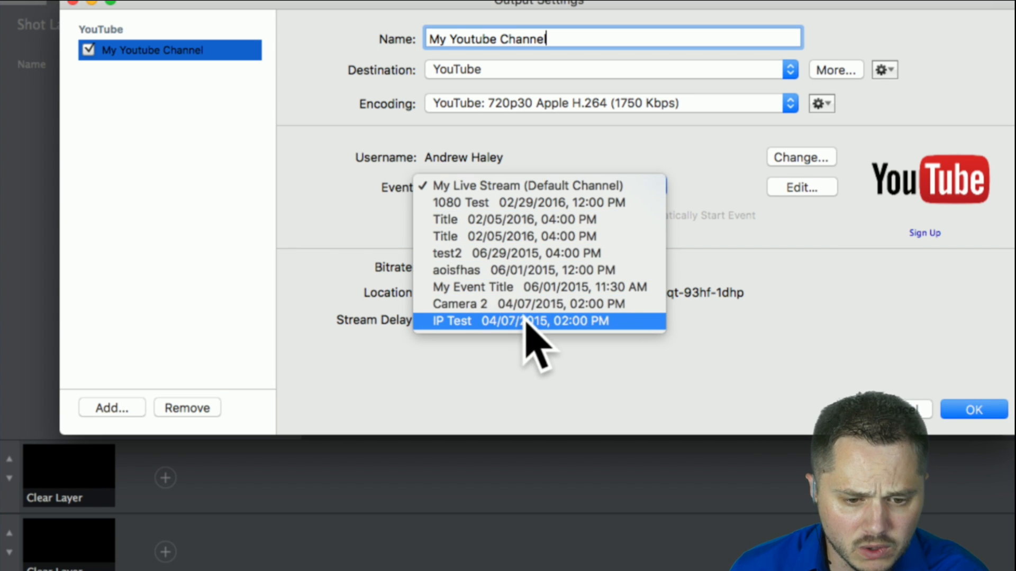
left_click(562, 292)
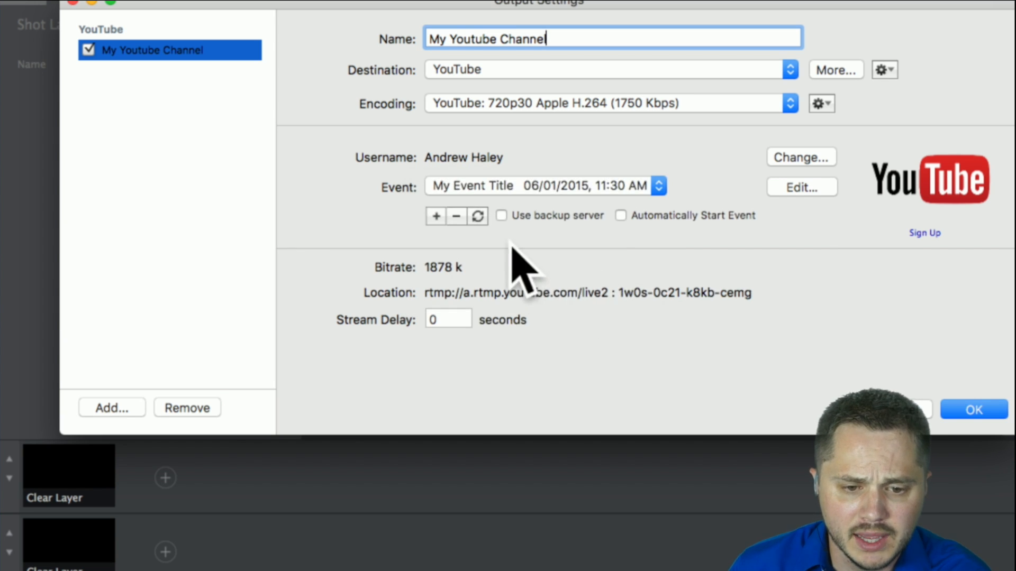
left_click(815, 192)
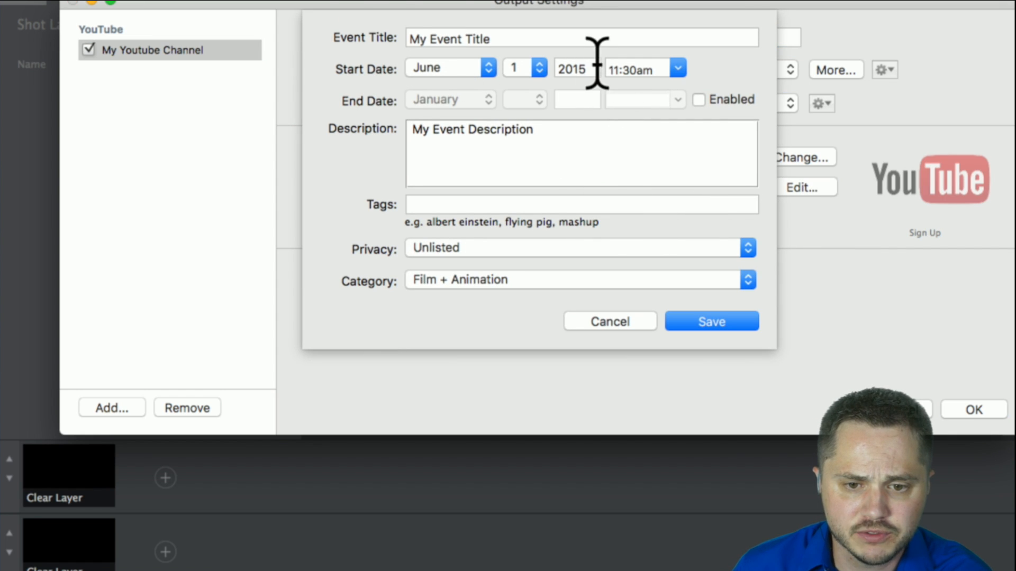
- Set the event start to June 1, 2017 at 12:00pm
left_click_drag(589, 68, 545, 62)
type("20")
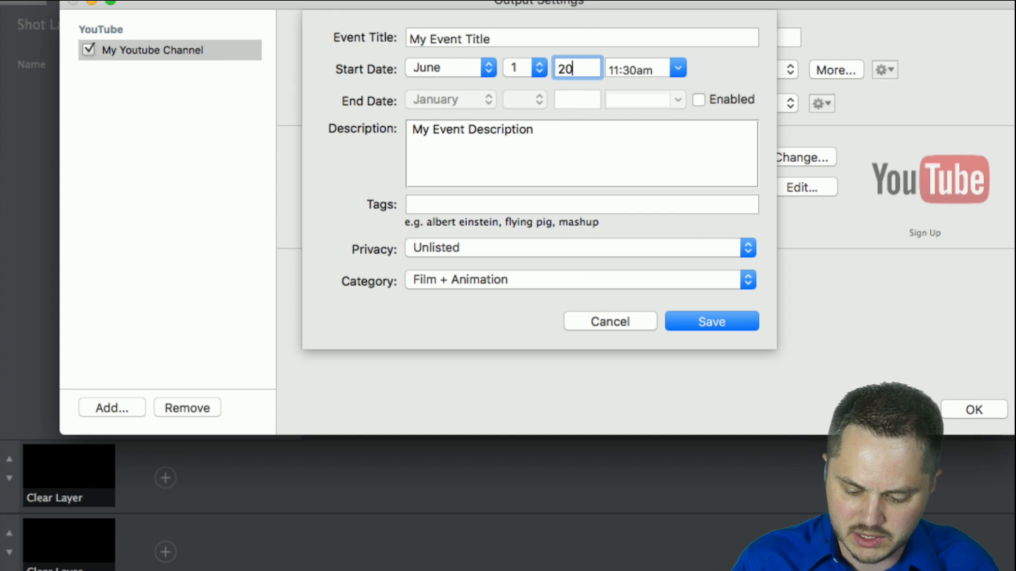
type("17")
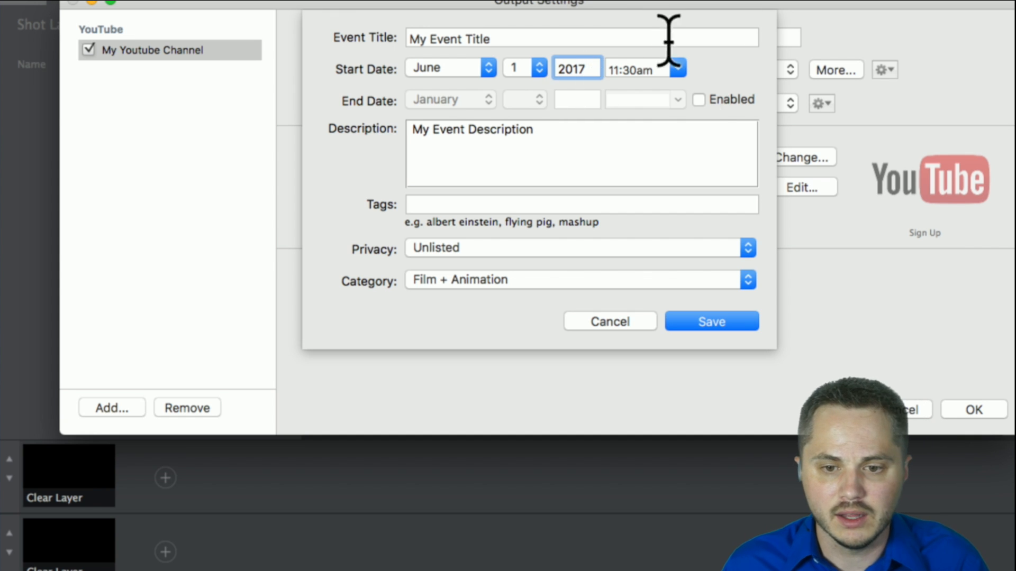
left_click(678, 69)
left_click(712, 66)
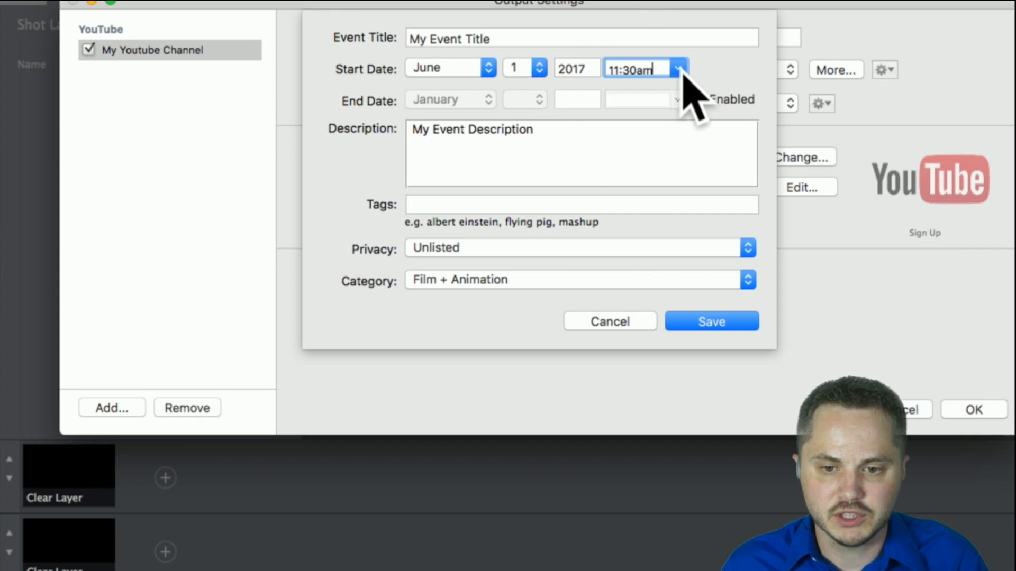
left_click(679, 69)
left_click(651, 108)
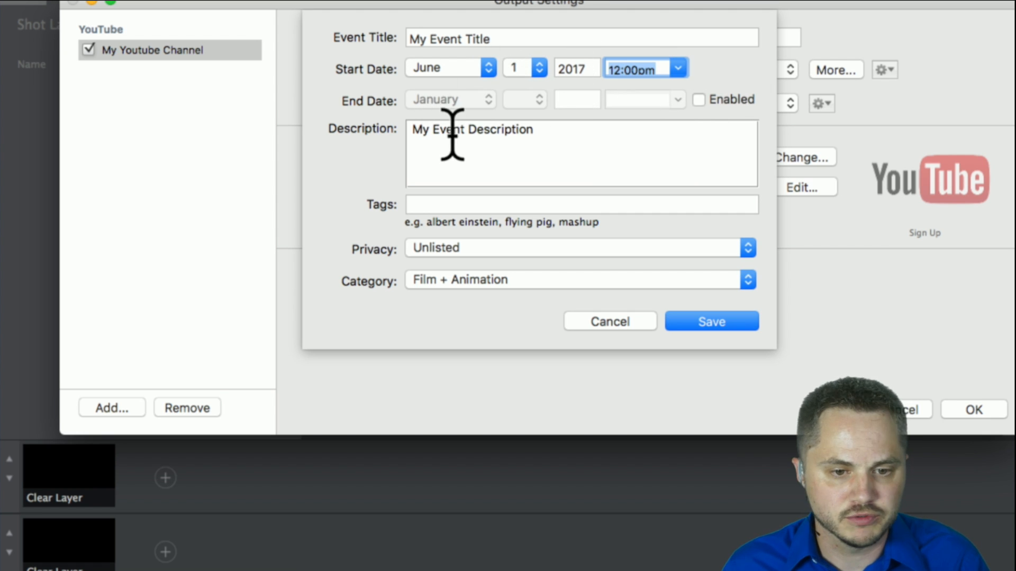
- Retitle the event as the June 1st Stream and move through Description and Tags
left_click(523, 38)
key("super+a")
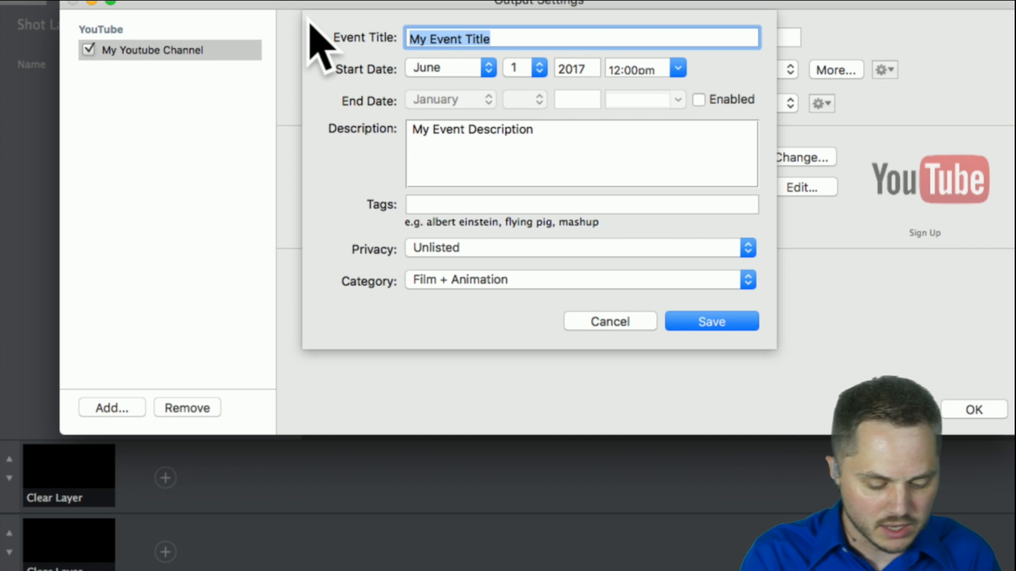
type("Andrew's June 1st Stream")
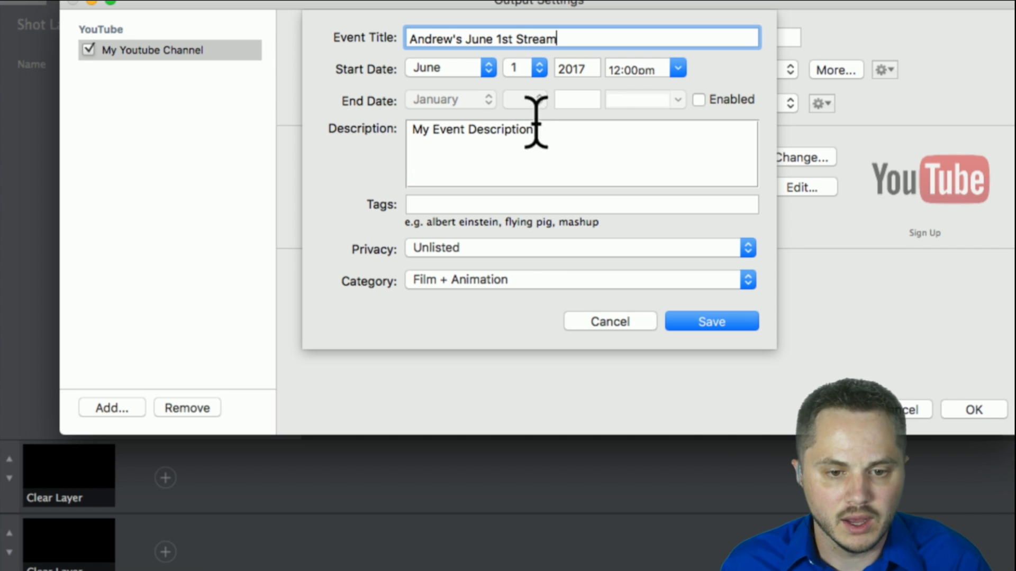
left_click(571, 136)
key("super+a")
left_click(526, 205)
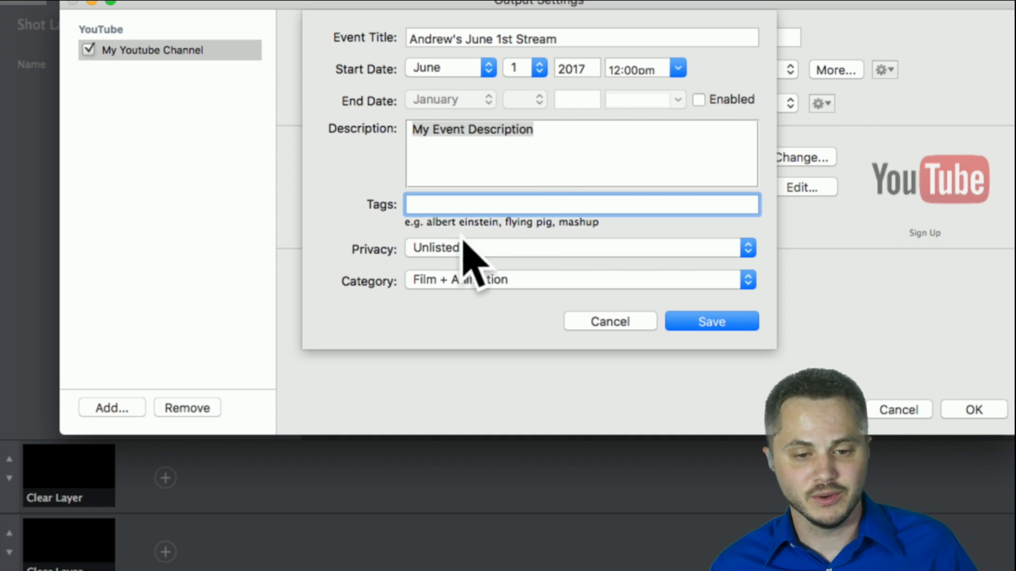
- Keep the event's privacy Unlisted and set its category to Education
left_click(504, 248)
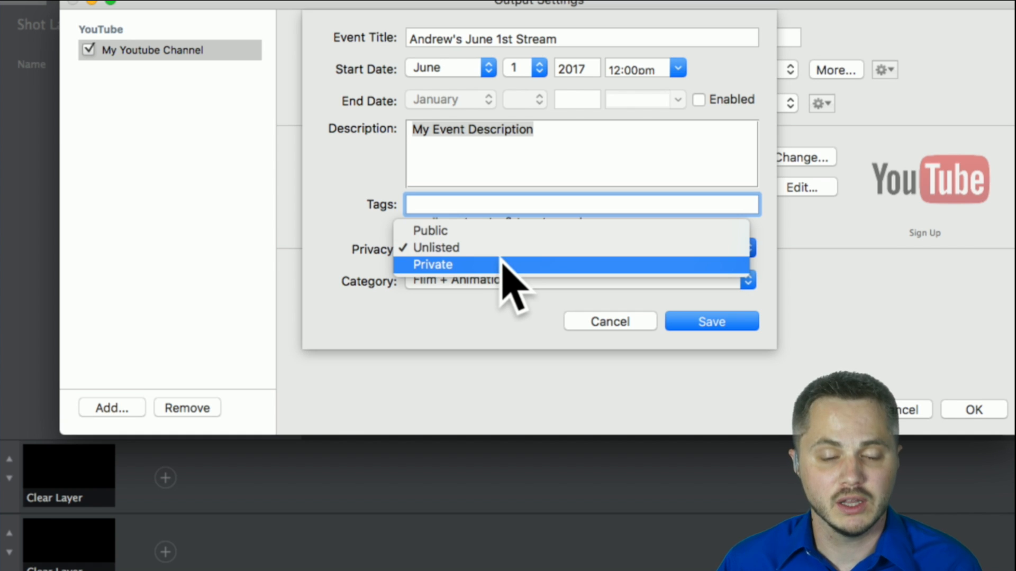
left_click(497, 249)
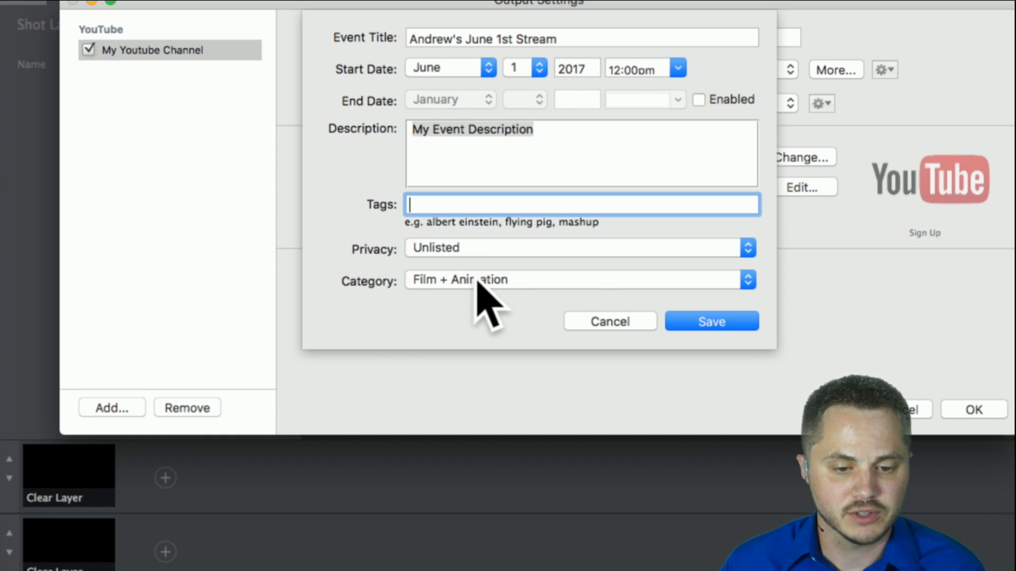
left_click(477, 280)
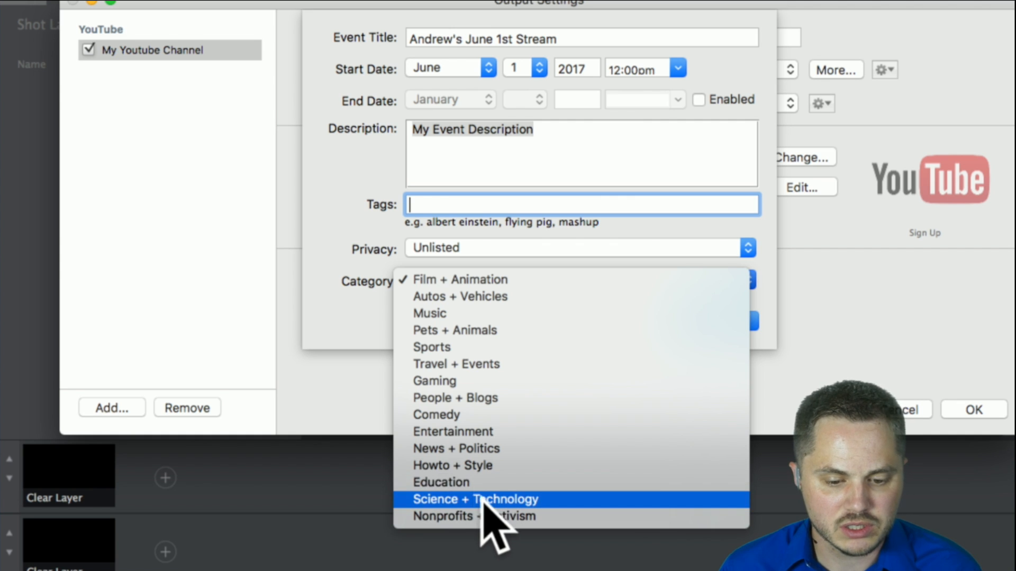
left_click(479, 483)
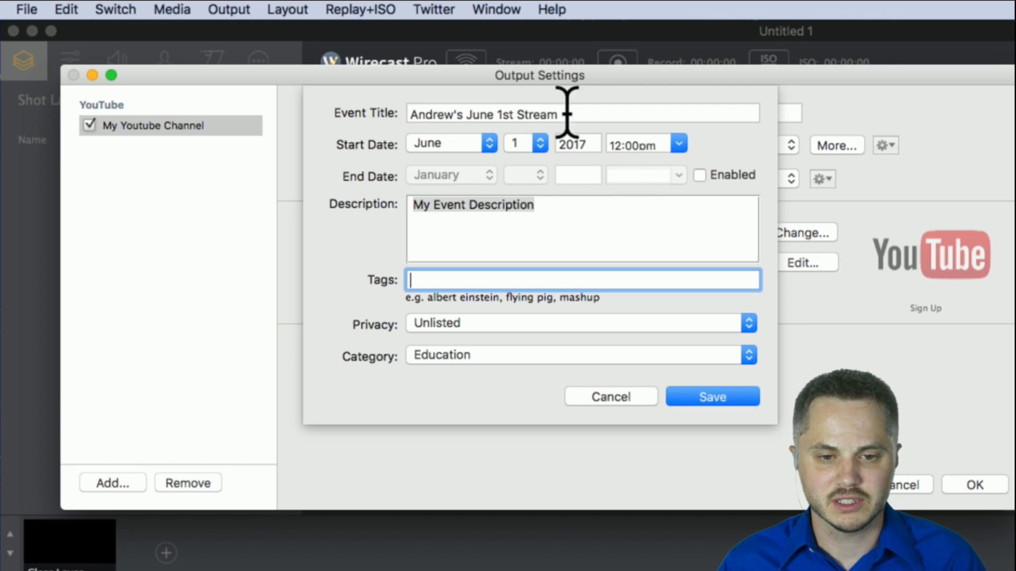
- Save the event, target the June 1st event, and enable Automatically Start Event
left_click(713, 397)
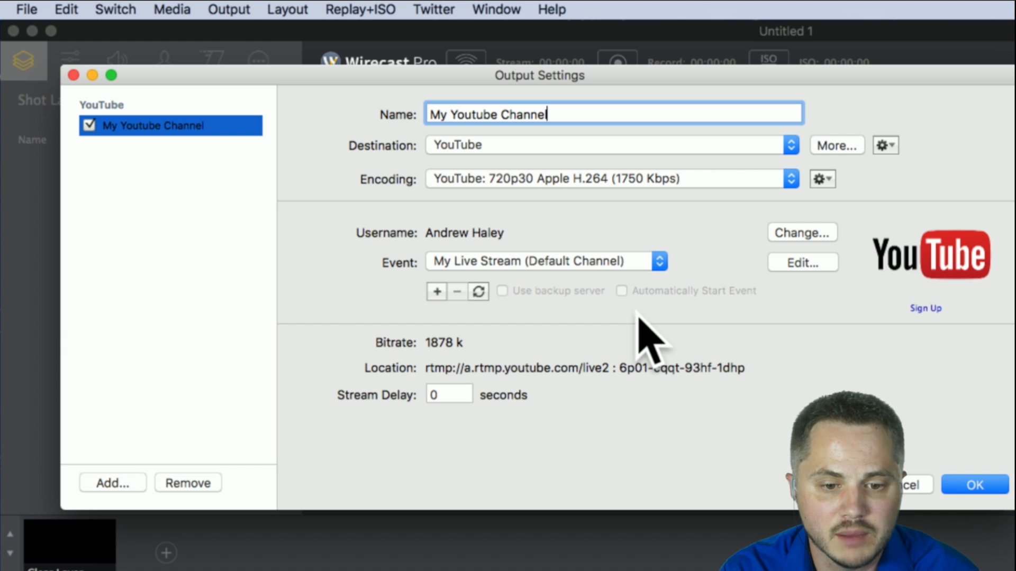
left_click(629, 263)
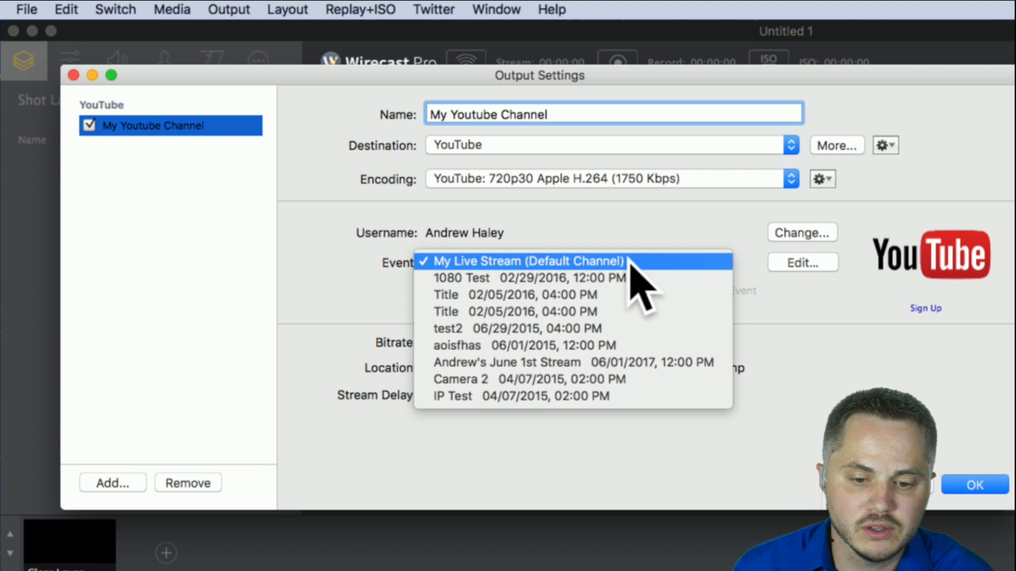
left_click(640, 362)
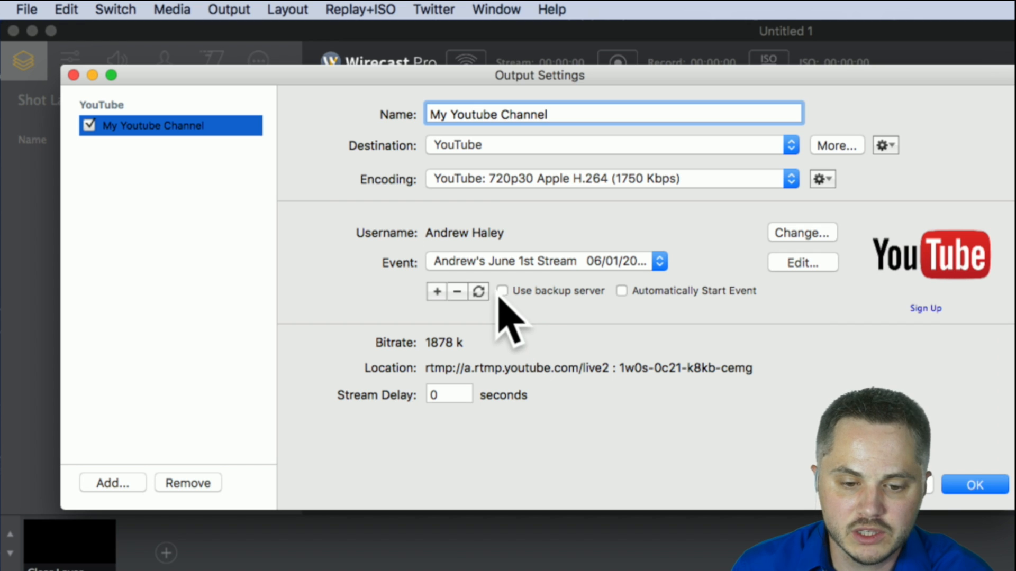
left_click(622, 291)
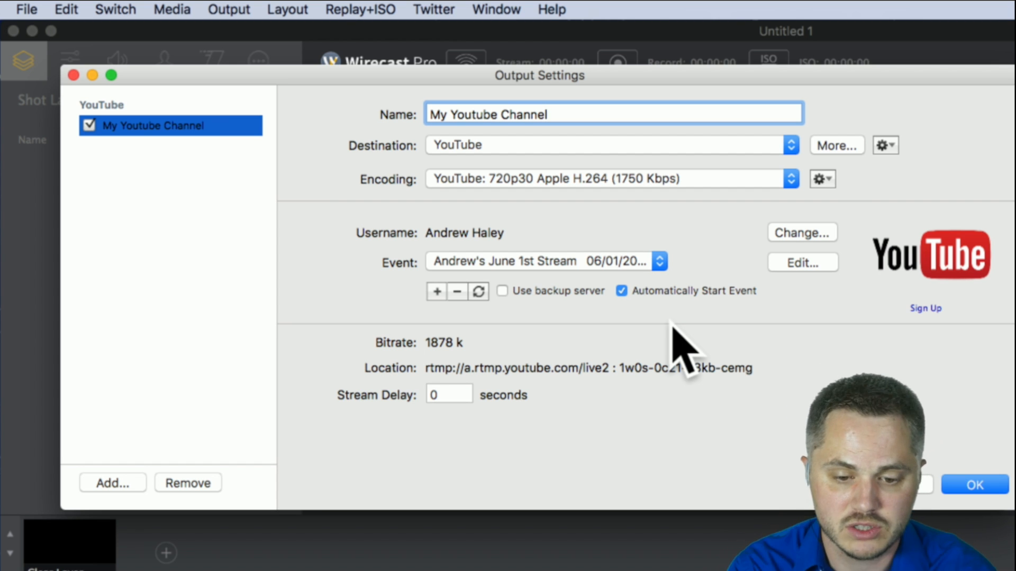
- Toggle Use backup server several times, leaving it unchecked
left_click(501, 291)
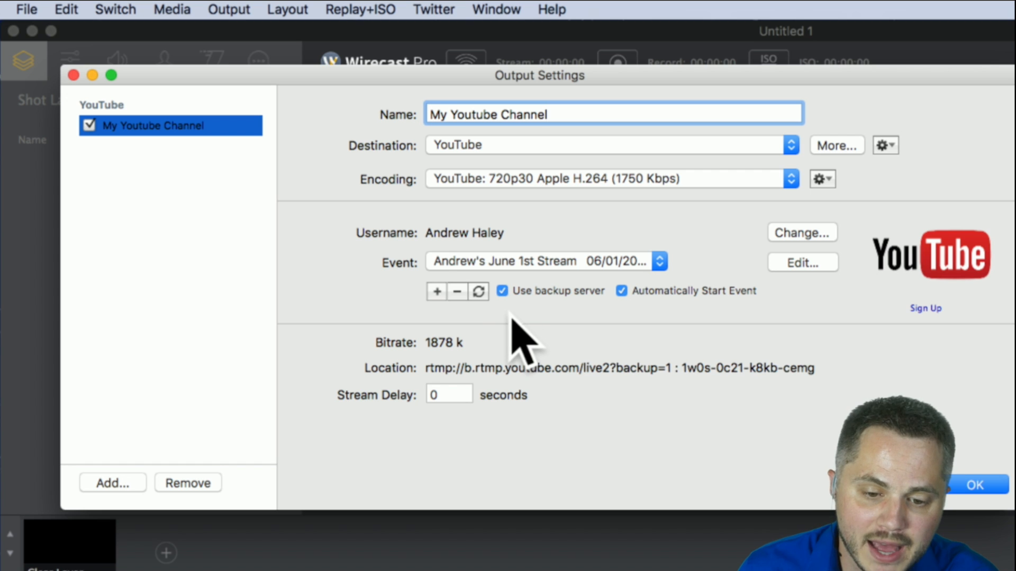
left_click(502, 292)
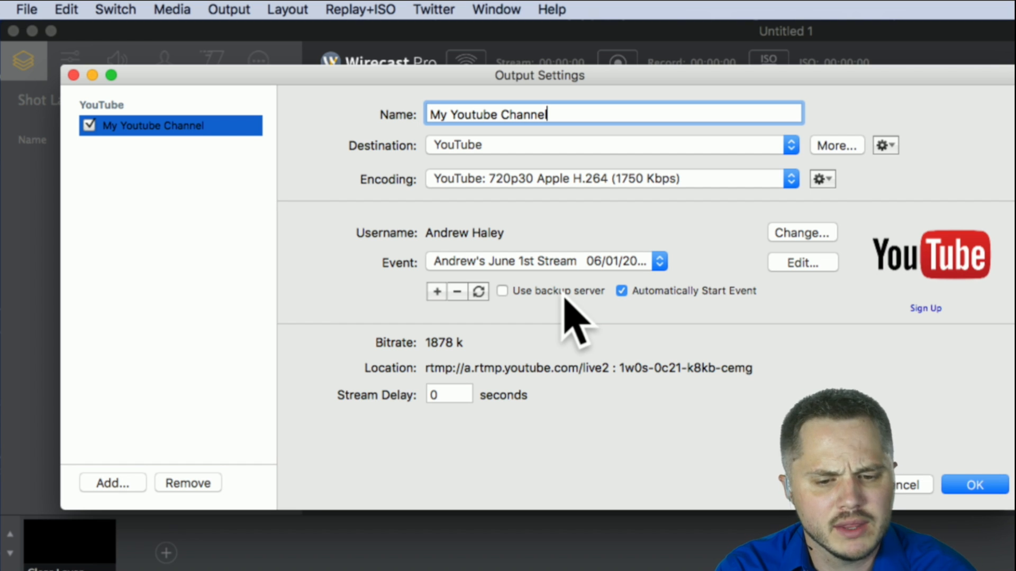
left_click(502, 291)
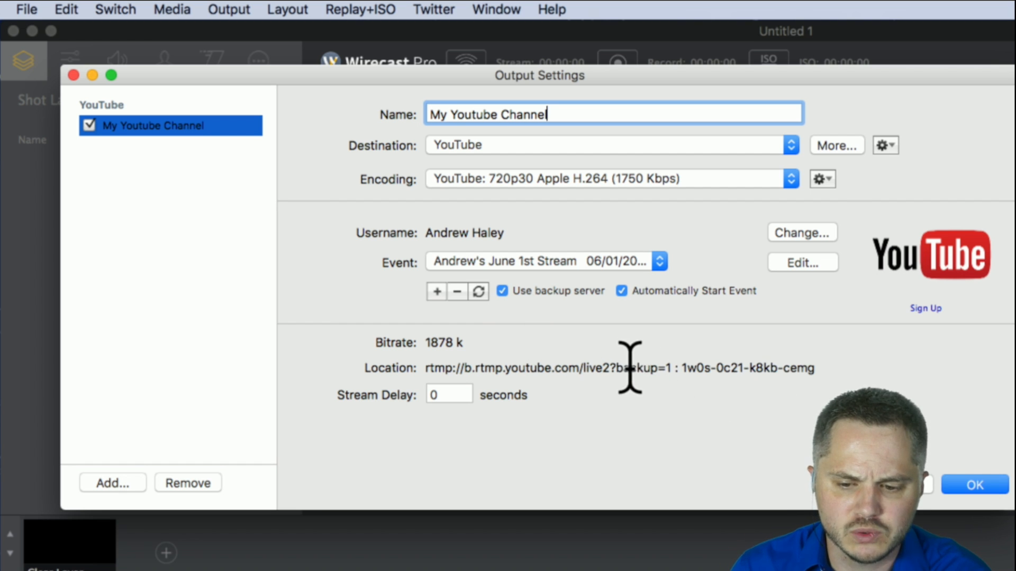
left_click(503, 292)
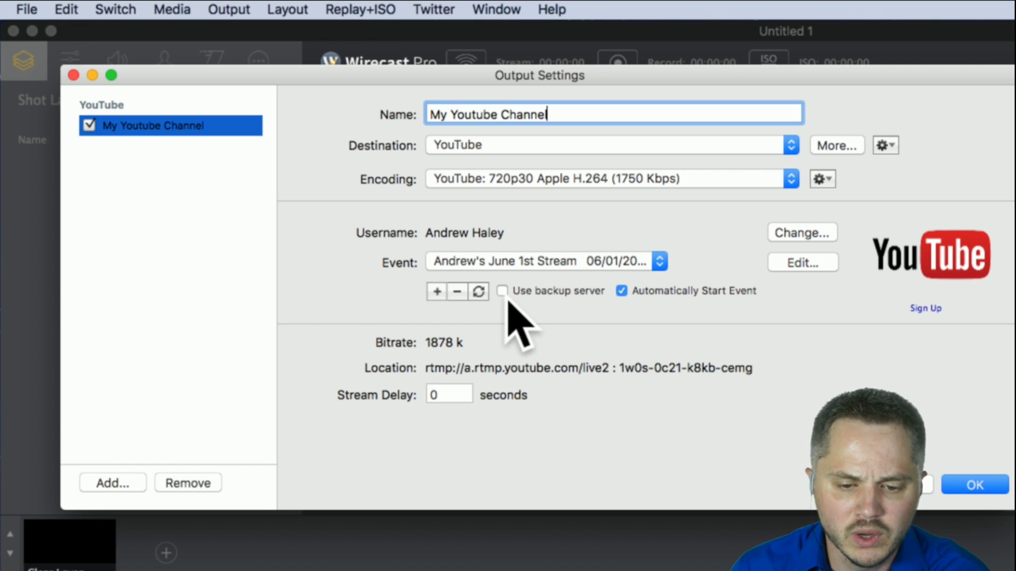
left_click(502, 294)
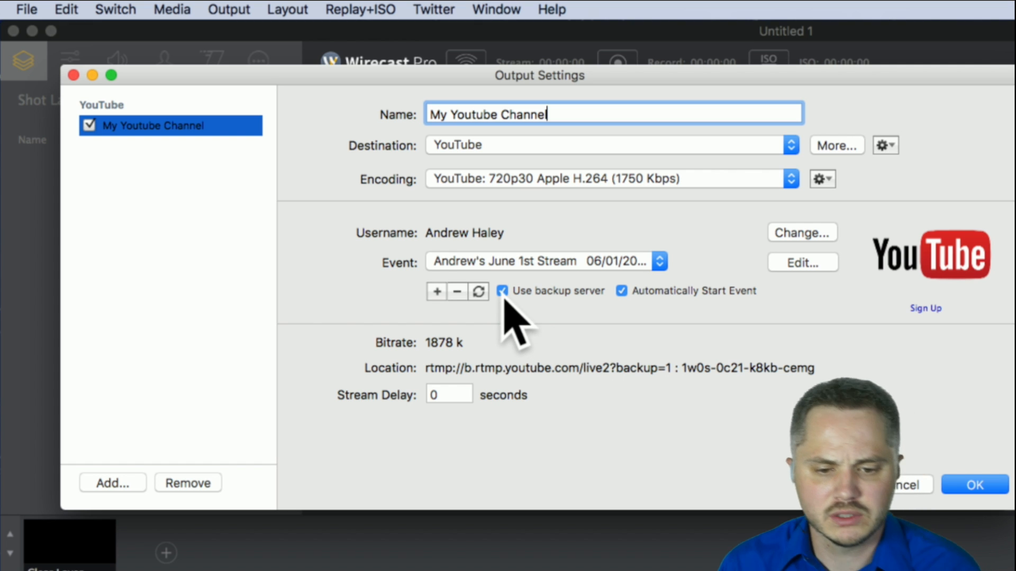
left_click_drag(615, 368, 667, 367)
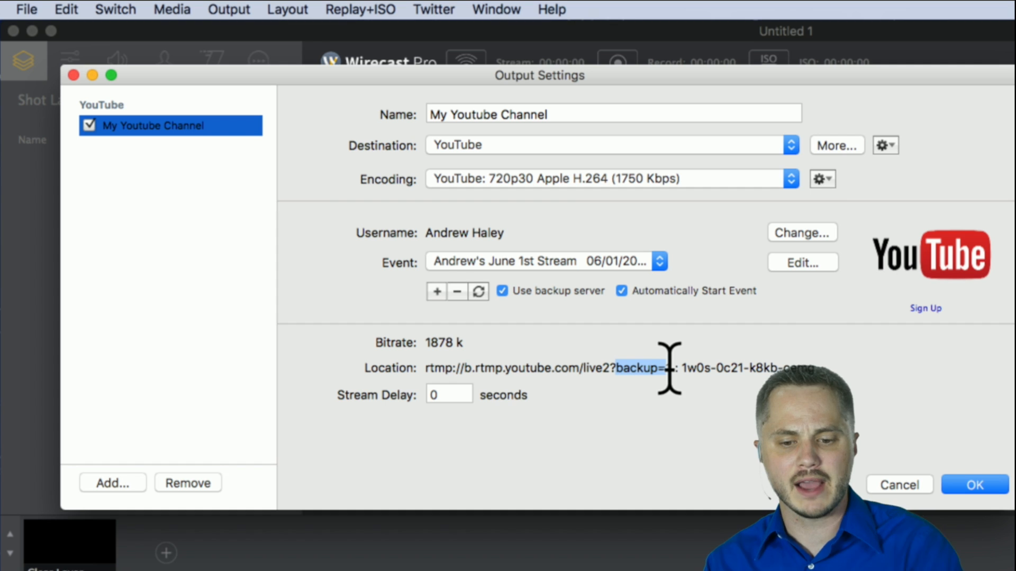
left_click(503, 291)
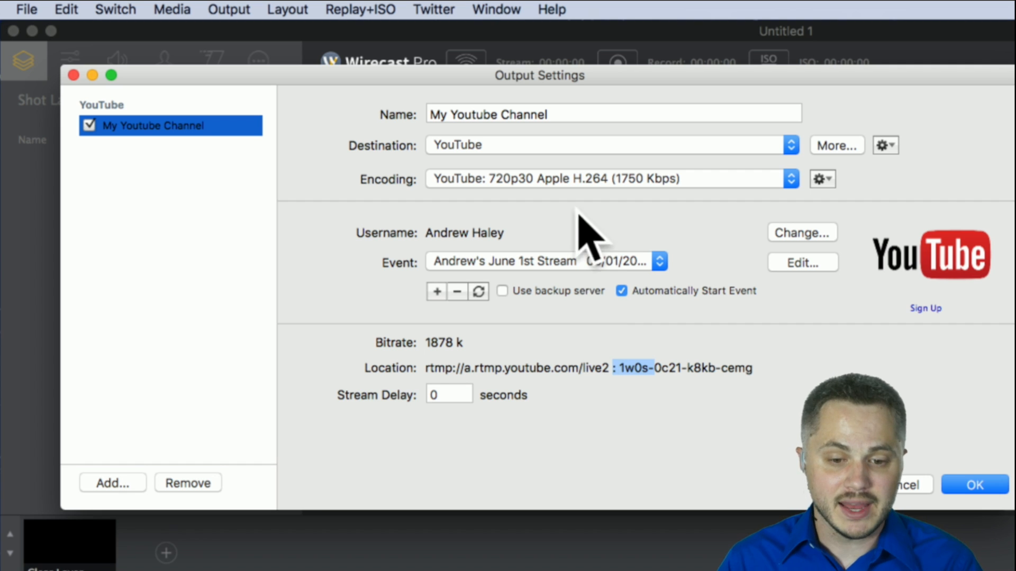
- Check the event list and cancel an unwanted new event without saving
left_click(613, 265)
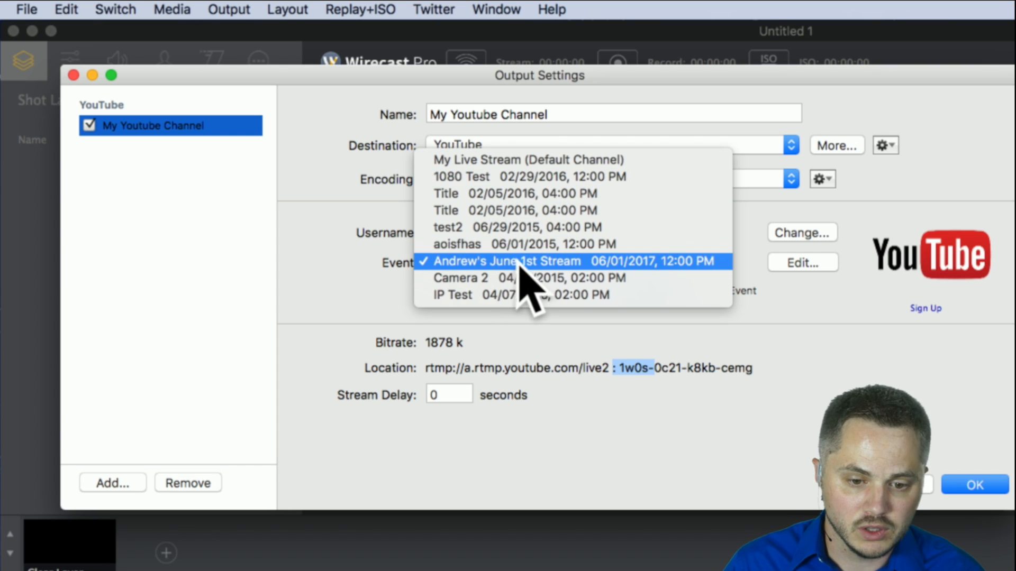
left_click(589, 363)
left_click(437, 291)
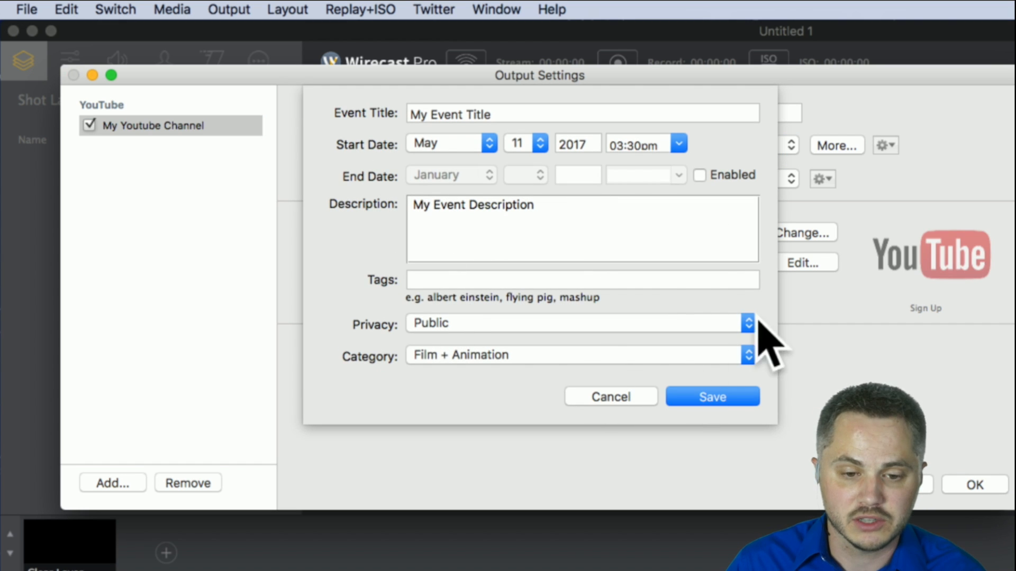
left_click(642, 396)
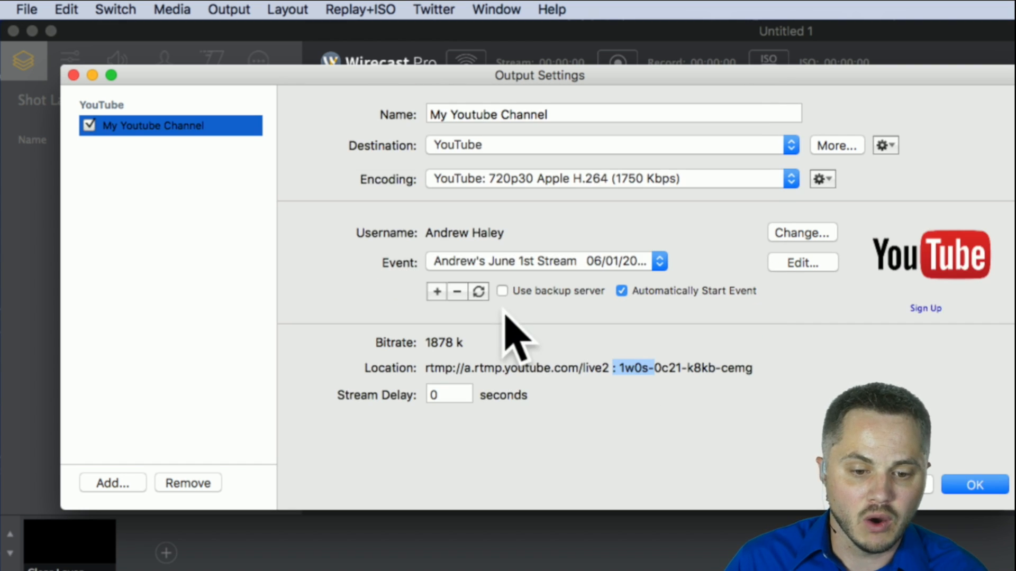
- Select the Camera 2 event and confirm deleting it
left_click(508, 262)
left_click(520, 285)
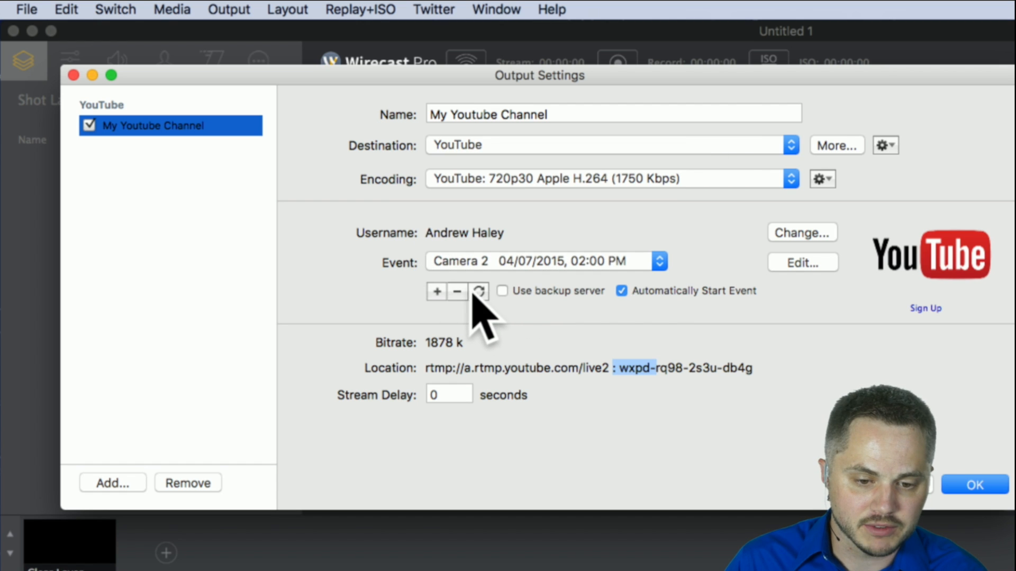
left_click(457, 292)
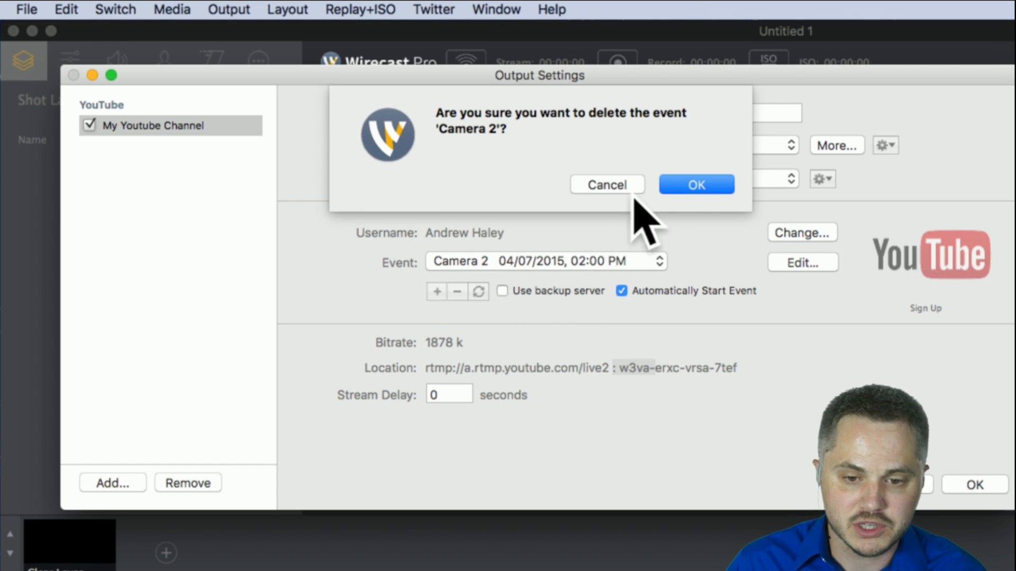
left_click(691, 181)
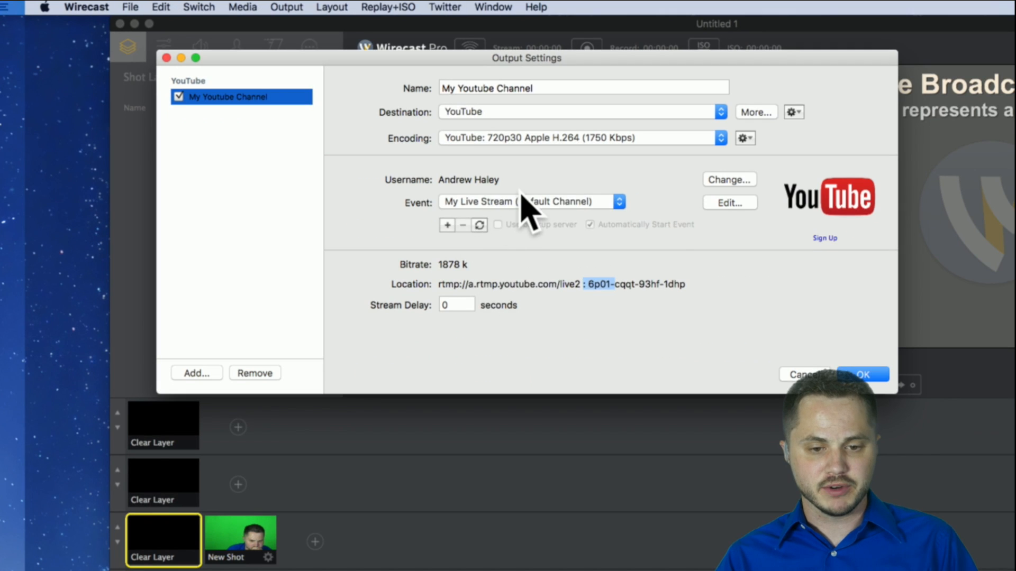
- Pick My Live Stream (Default Channel) as the YouTube event, refreshing the event list to confirm it
left_click(575, 238)
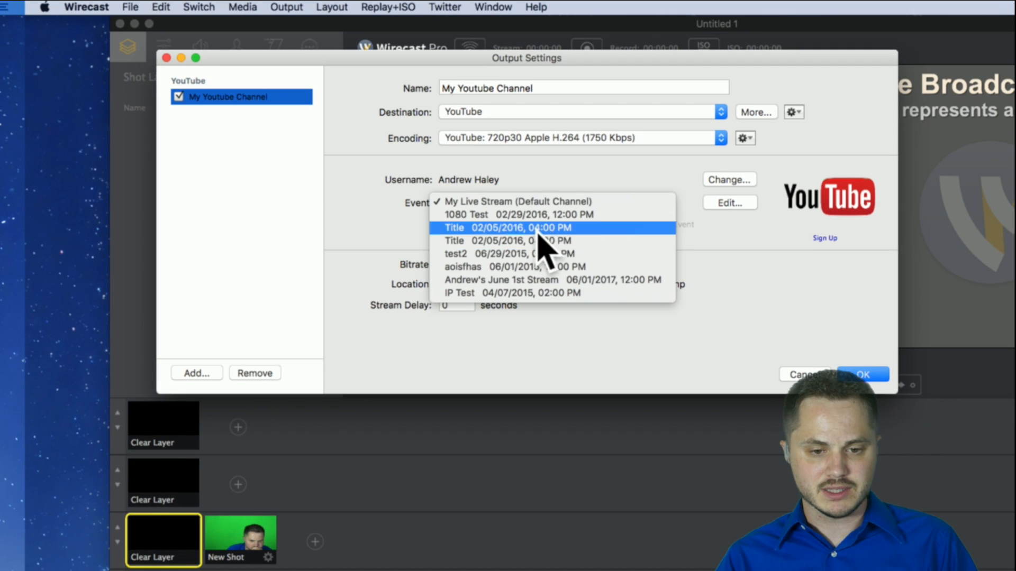
left_click(551, 202)
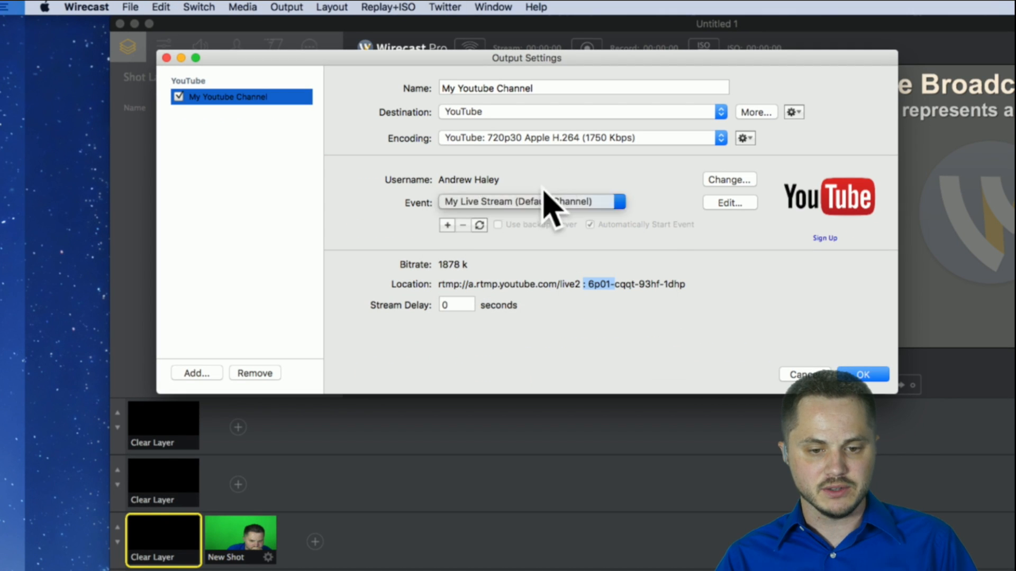
left_click(480, 226)
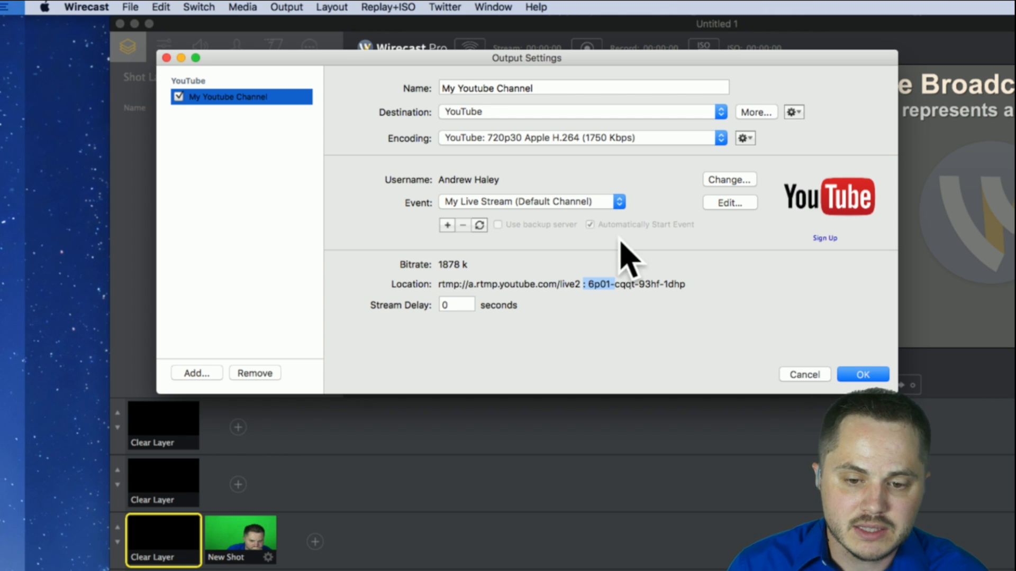
left_click(540, 202)
left_click(542, 204)
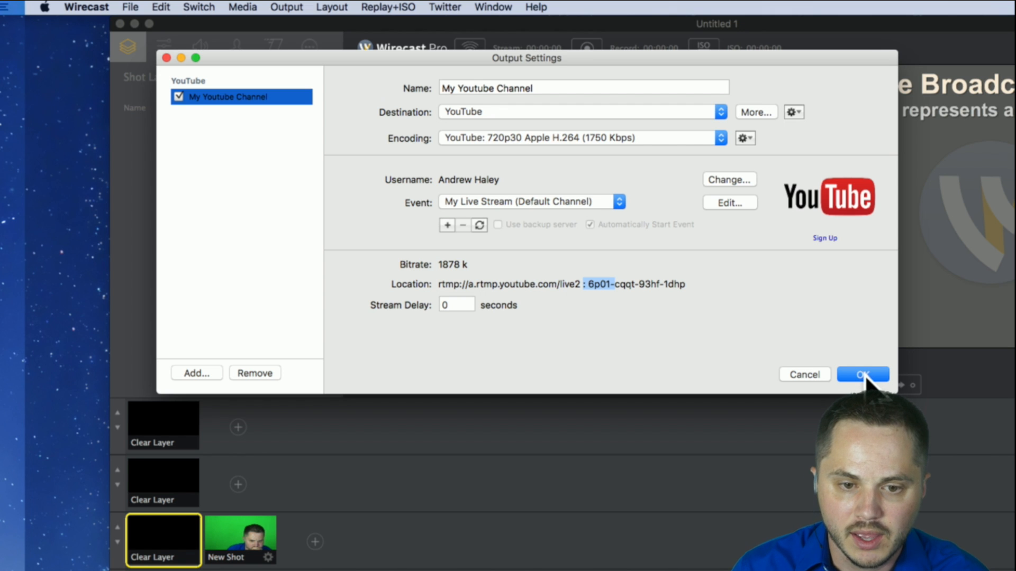
- Accept the output settings and save the Wirecast project as 'YOutube'
left_click(862, 375)
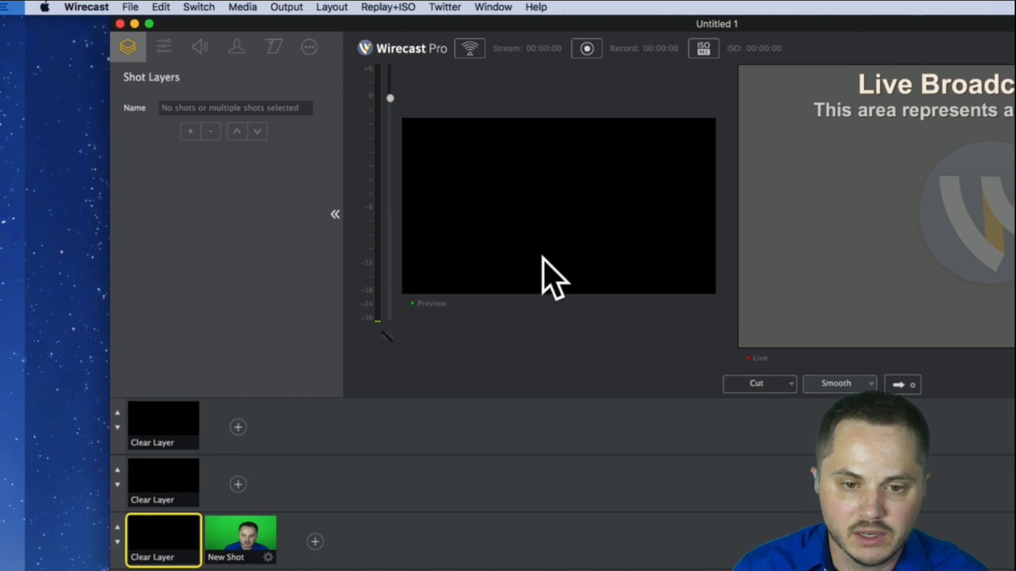
left_click(133, 8)
left_click(141, 110)
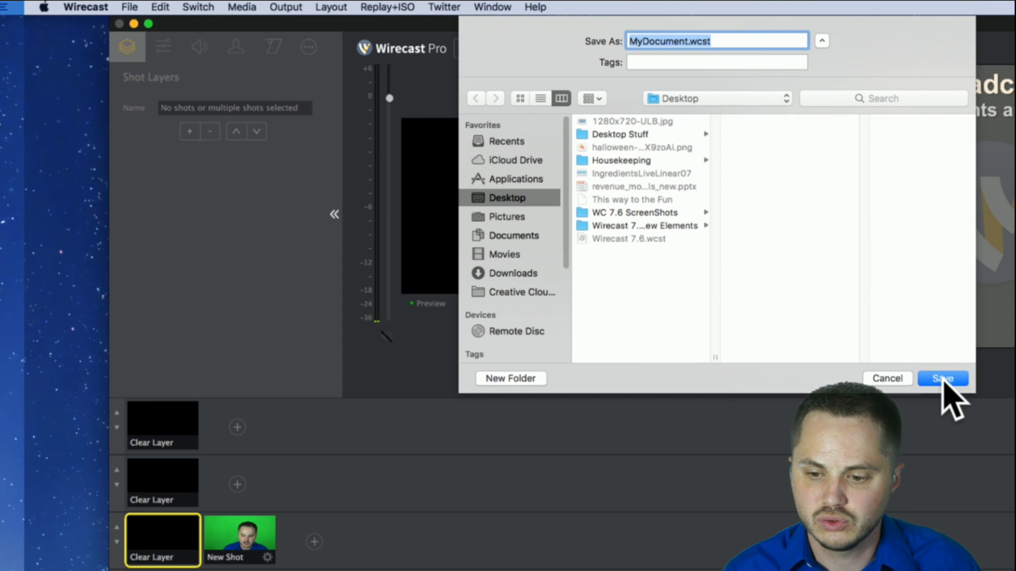
type("YOutube")
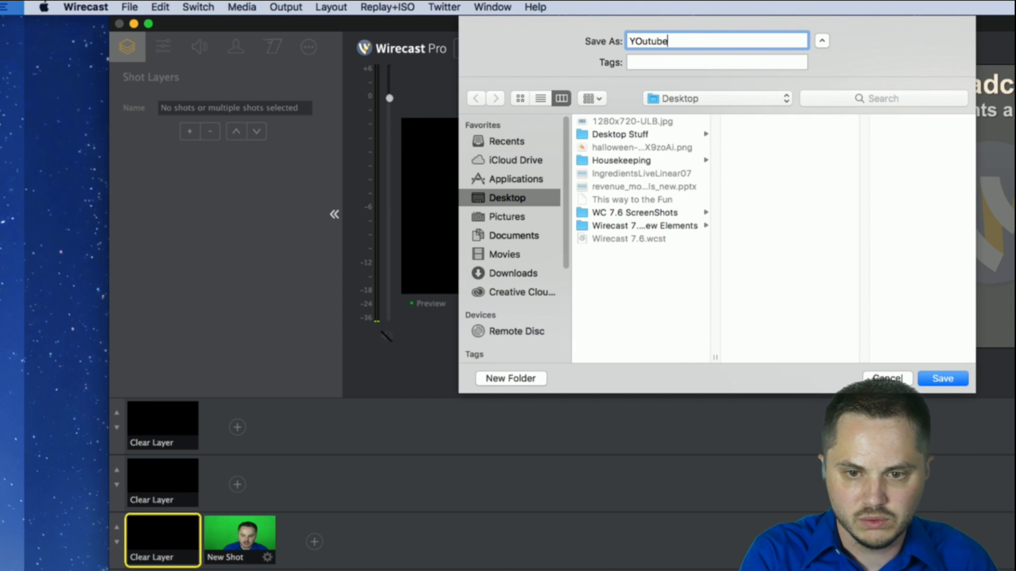
left_click(943, 379)
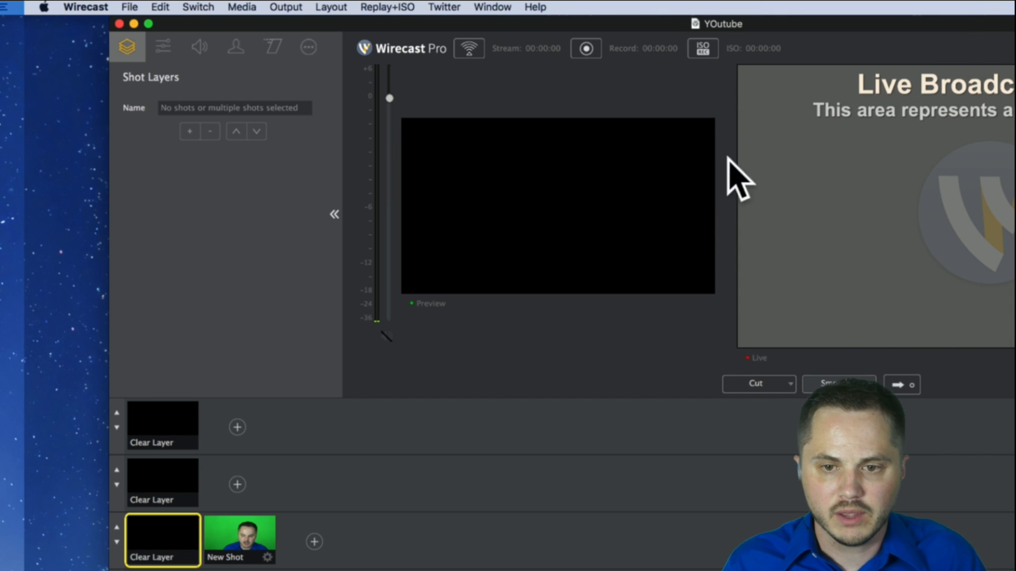
- Start streaming to YouTube from the toolbar Stream button
left_click(468, 47)
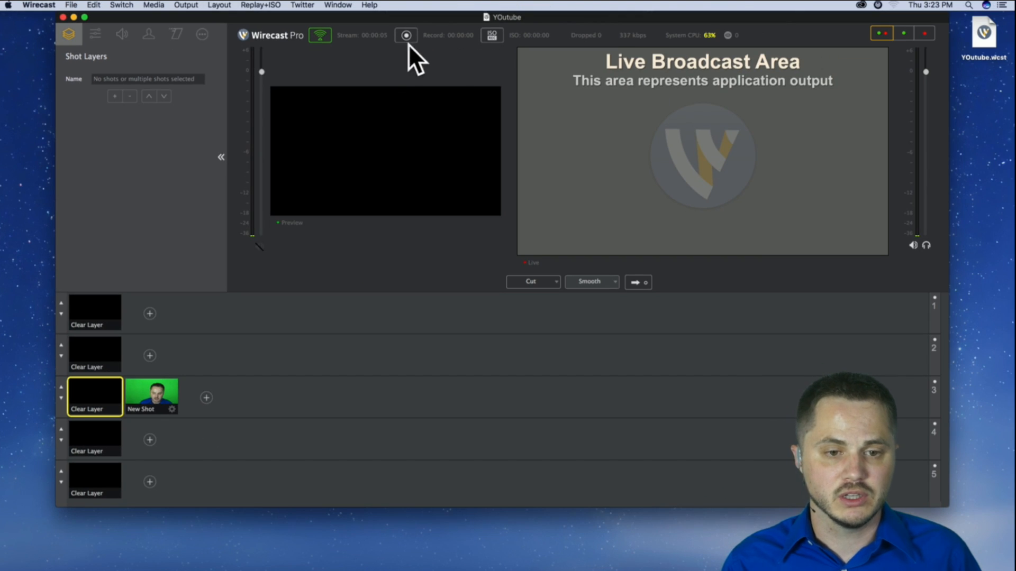
mouse_move(699, 88)
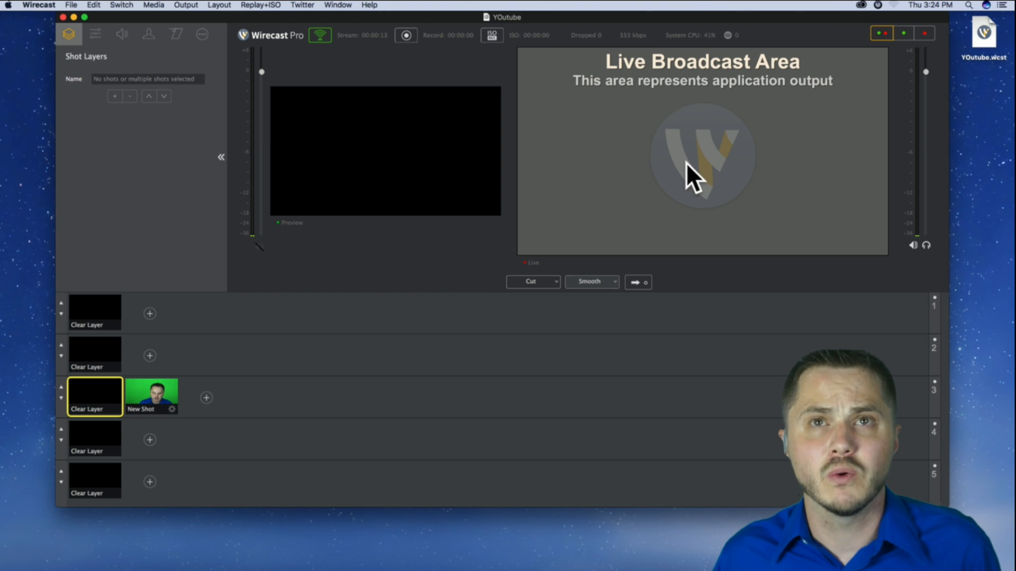
mouse_move(685, 162)
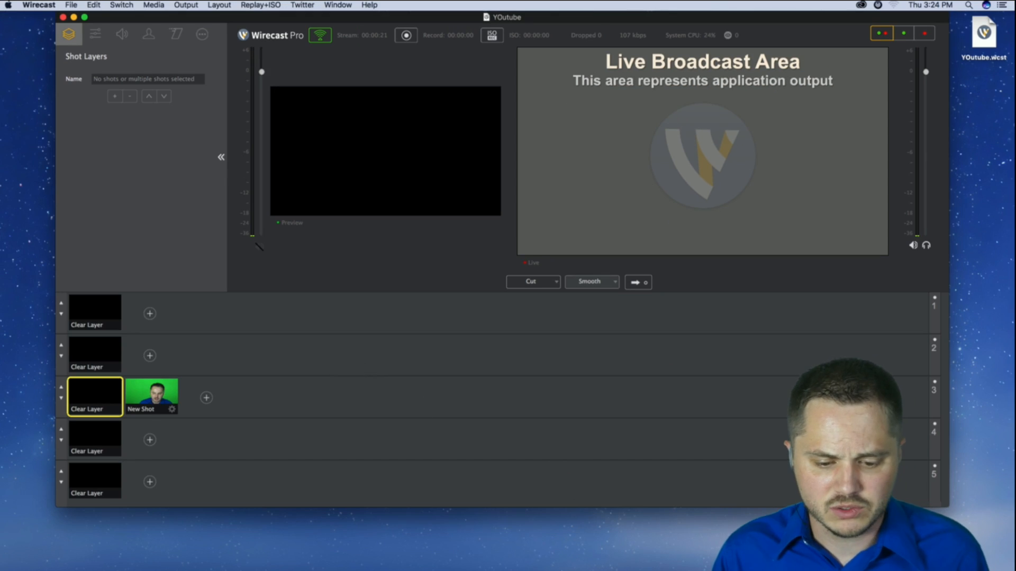
- In Safari's YouTube page, go to the Creator Studio dashboard via the account menu
mouse_move(510, 564)
left_click(442, 560)
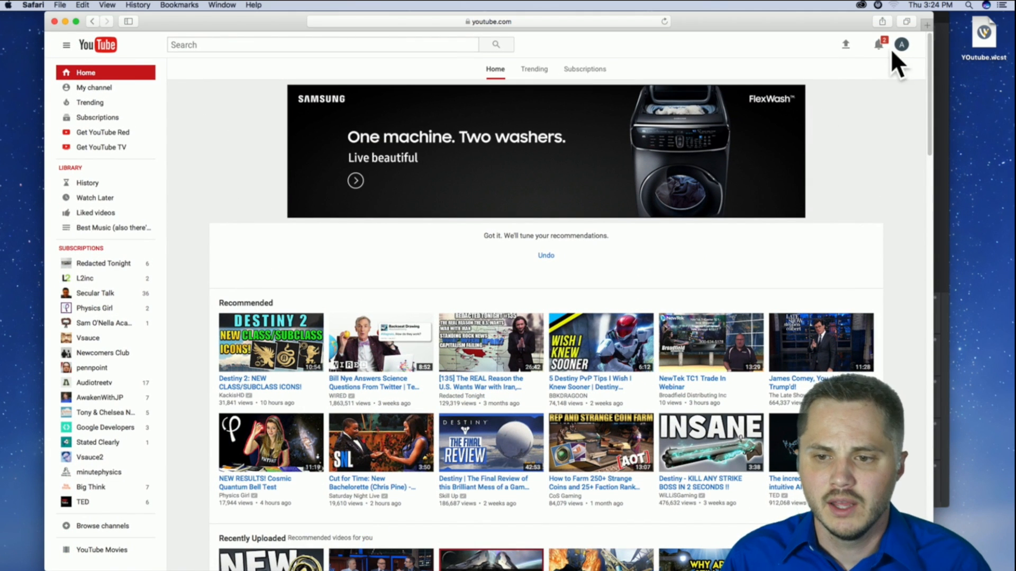
left_click(521, 16)
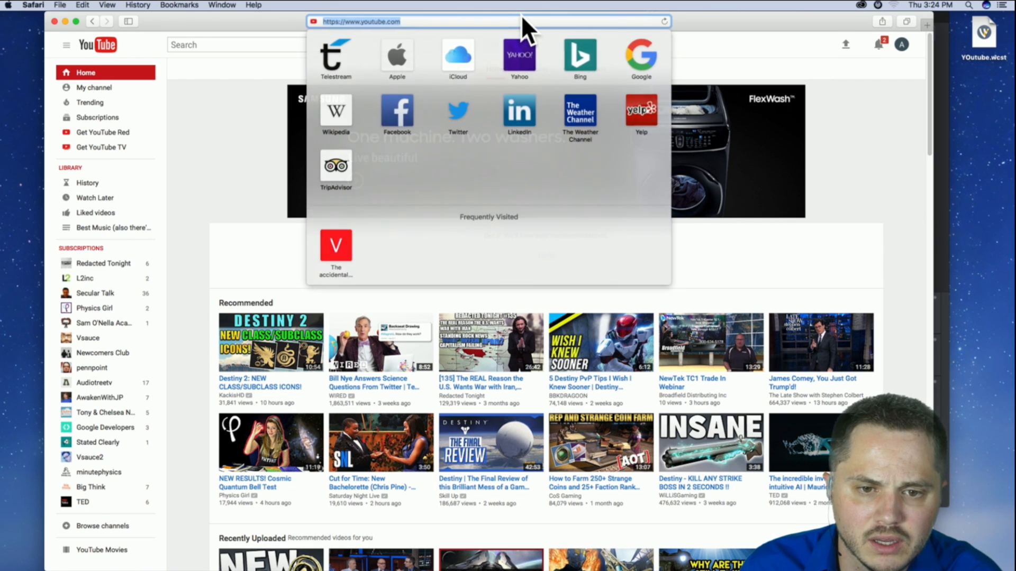
left_click(913, 144)
left_click(901, 46)
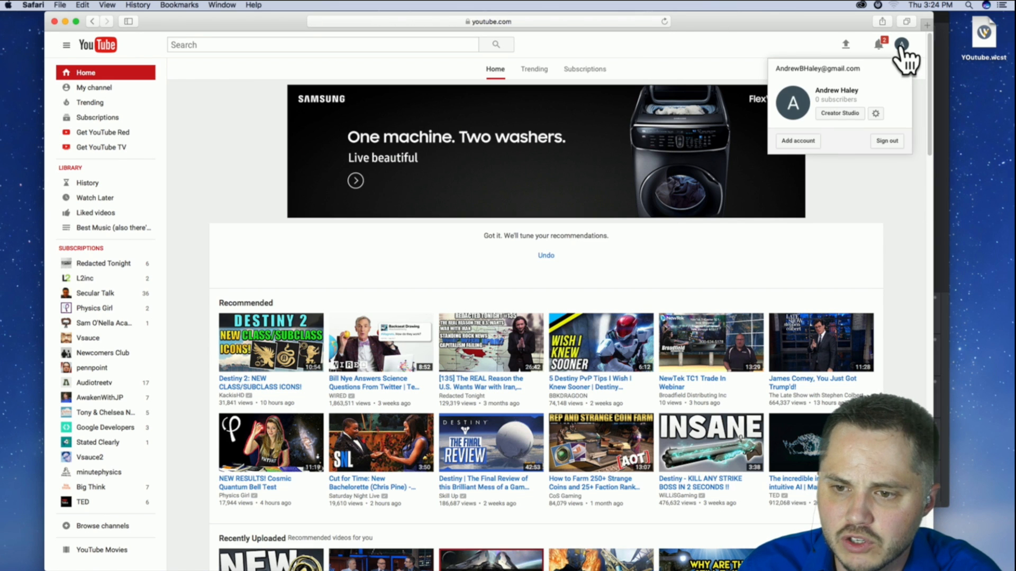
left_click(839, 113)
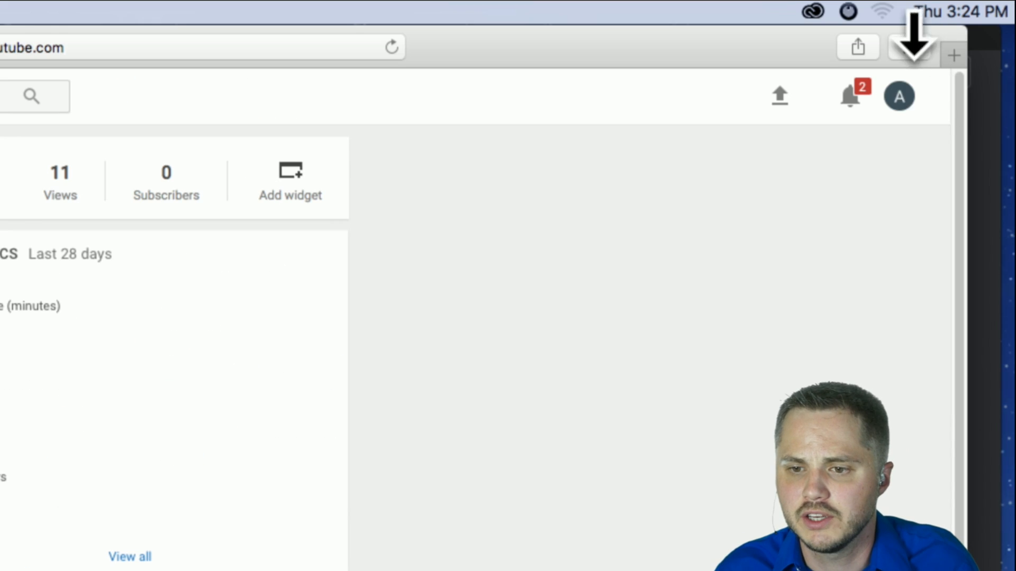
- Open Live Streaming's Stream now page, then return to Wirecast Pro
left_click(899, 96)
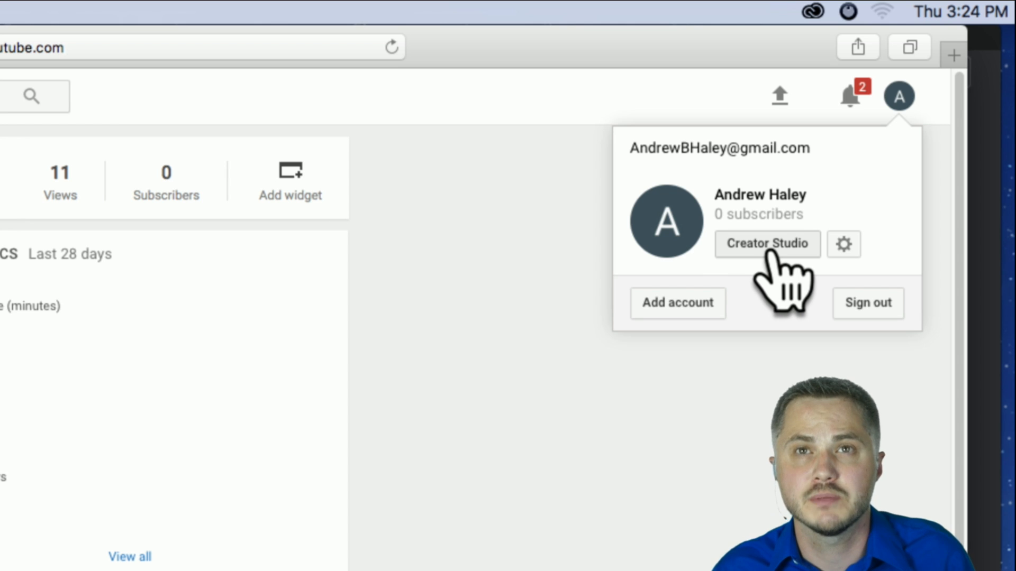
left_click(422, 218)
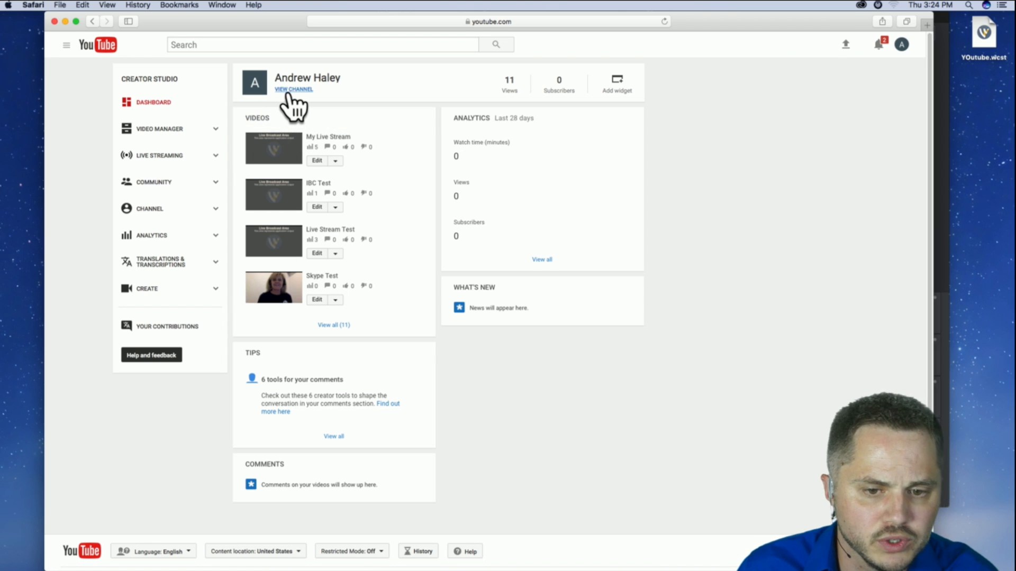
left_click(161, 154)
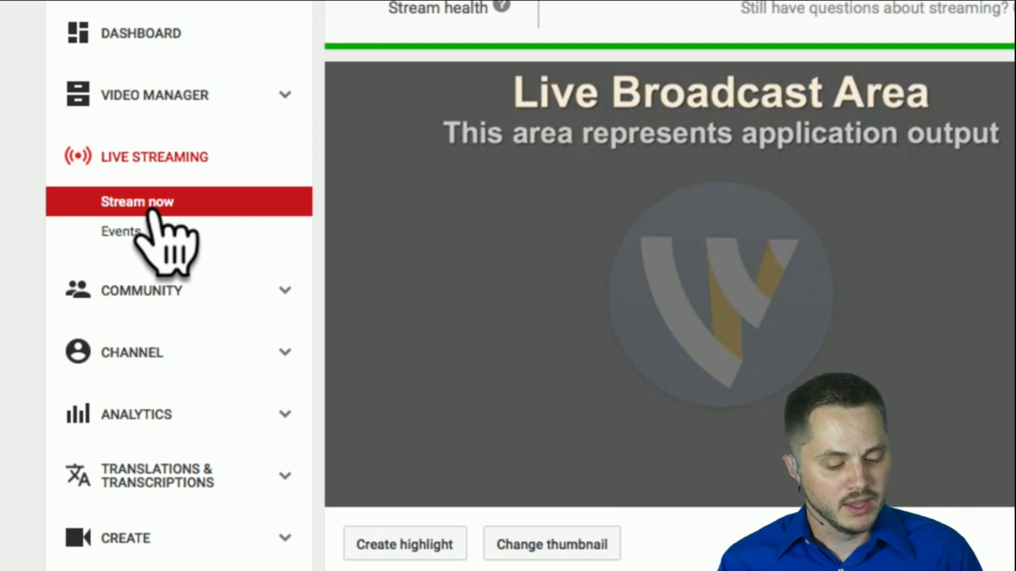
key("super+Tab")
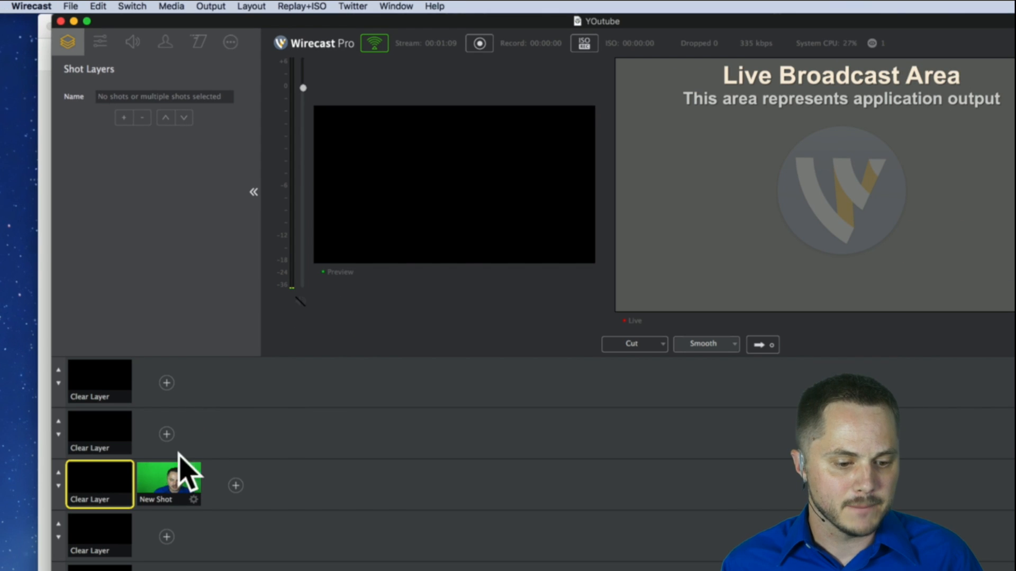
- Take the New Shot camera feed live and switch back to the YouTube Stream now page
left_click(169, 484)
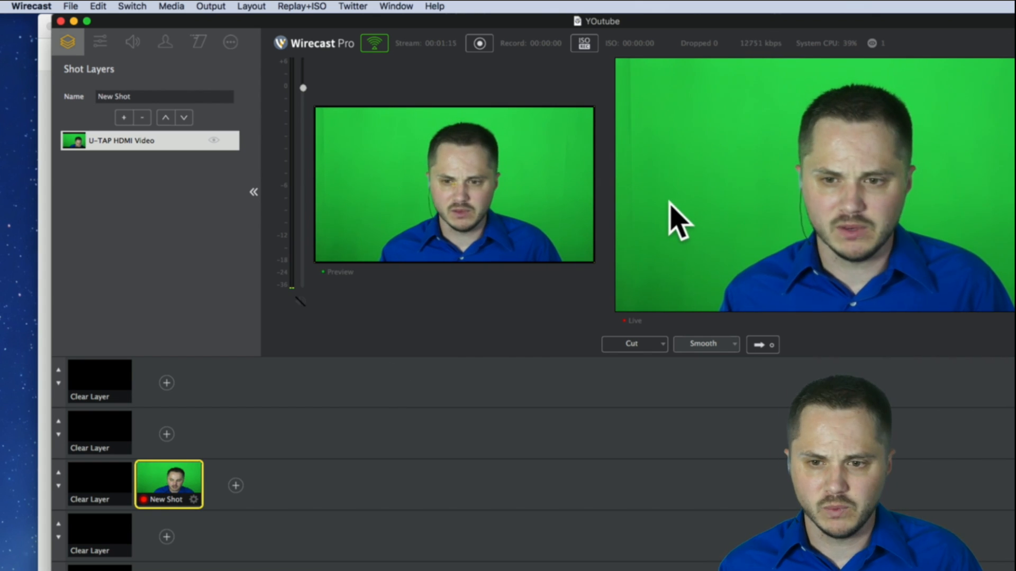
key("super+Tab")
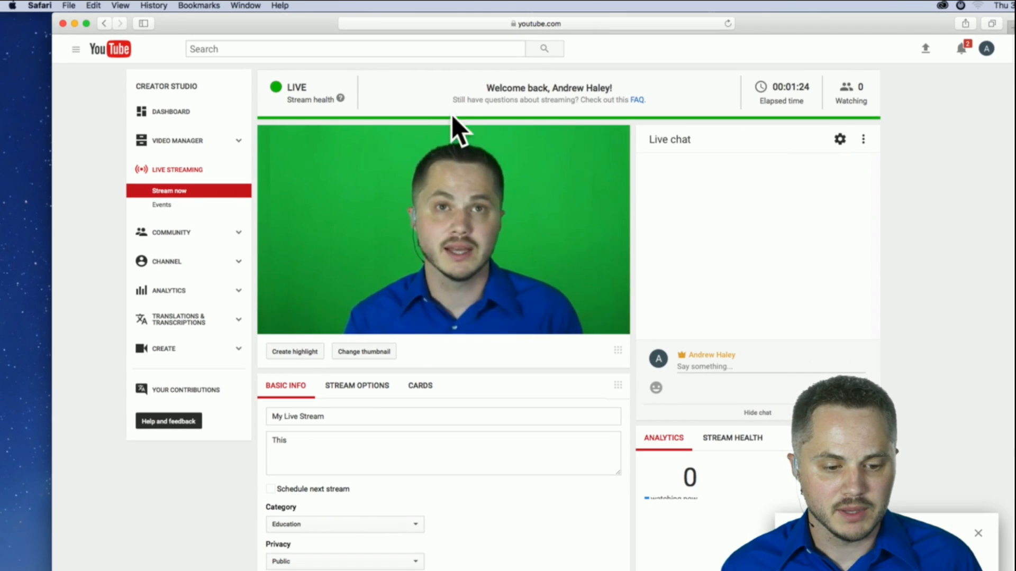
left_click_drag(385, 421, 199, 419)
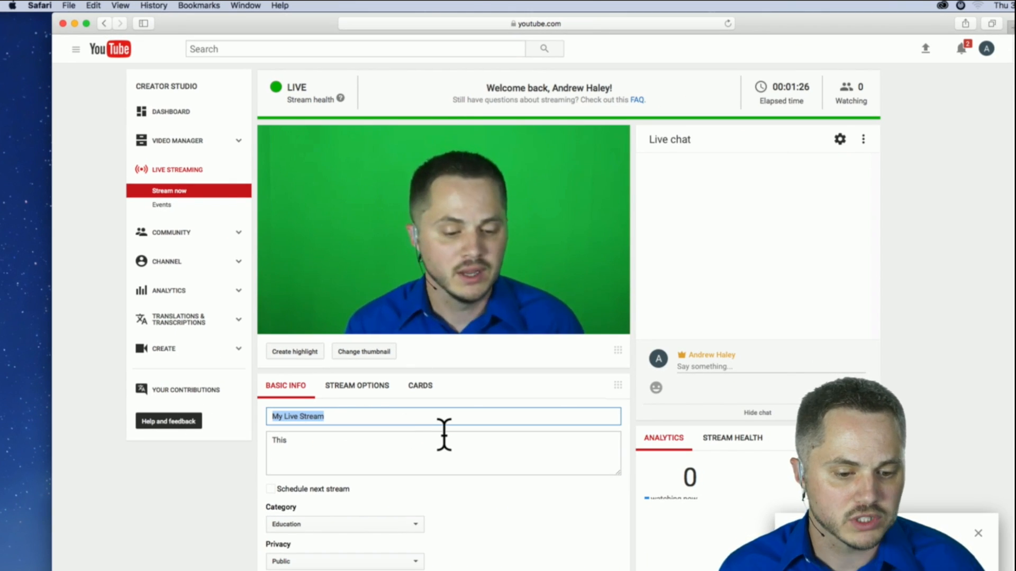
scroll(437, 439, "down", 5)
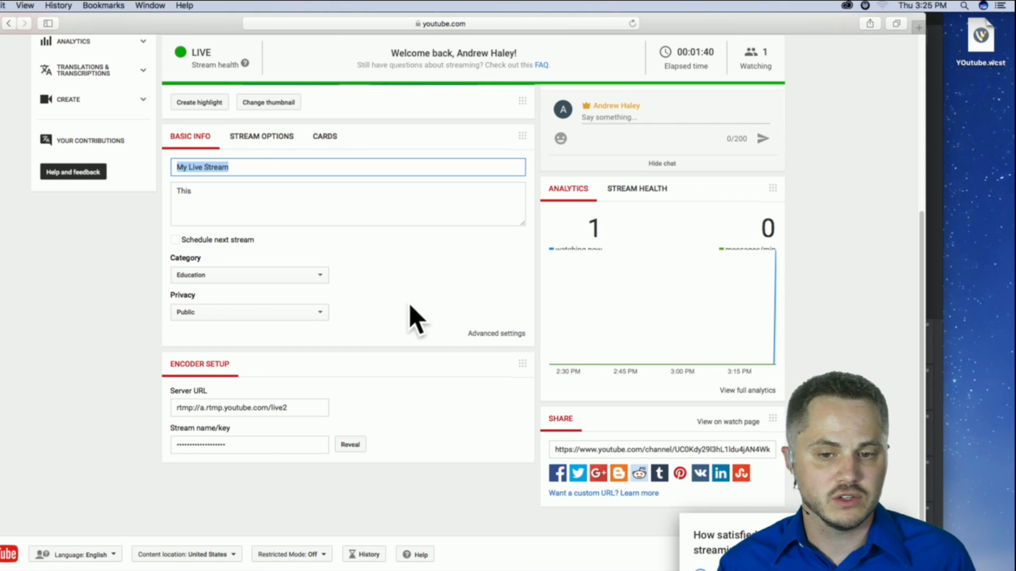
scroll(445, 324, "up", 5)
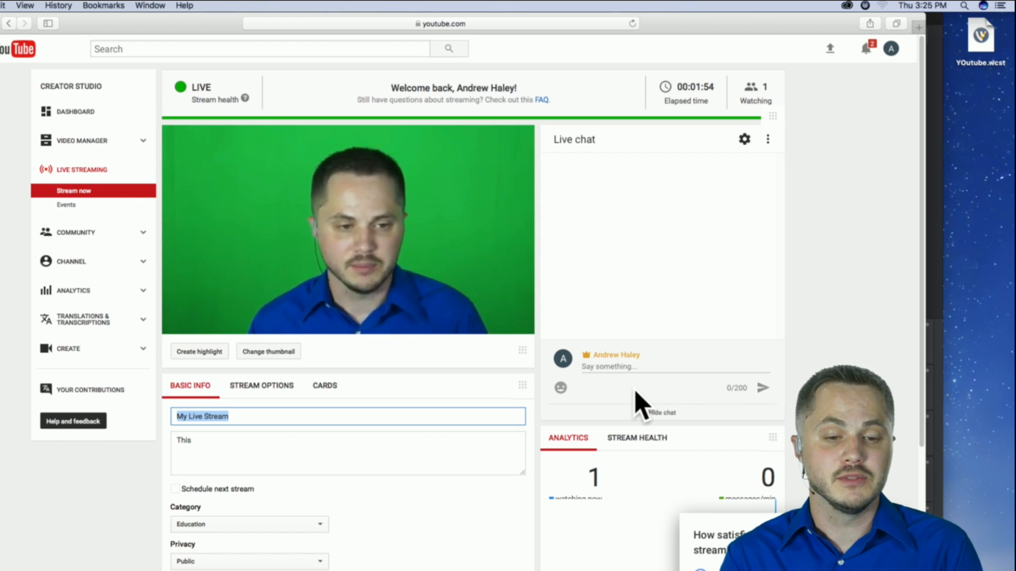
scroll(680, 393, "down", 5)
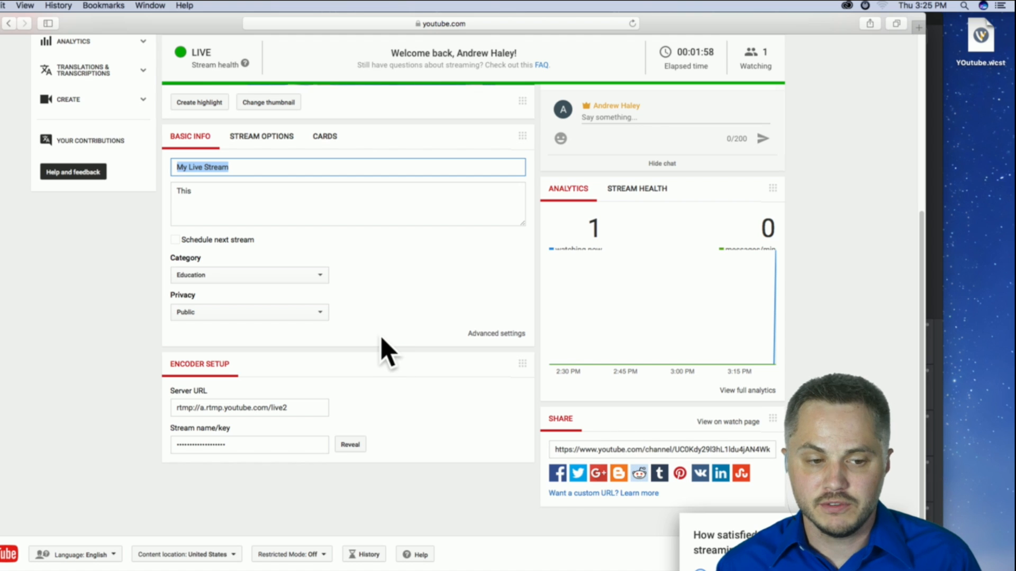
scroll(386, 349, "up", 5)
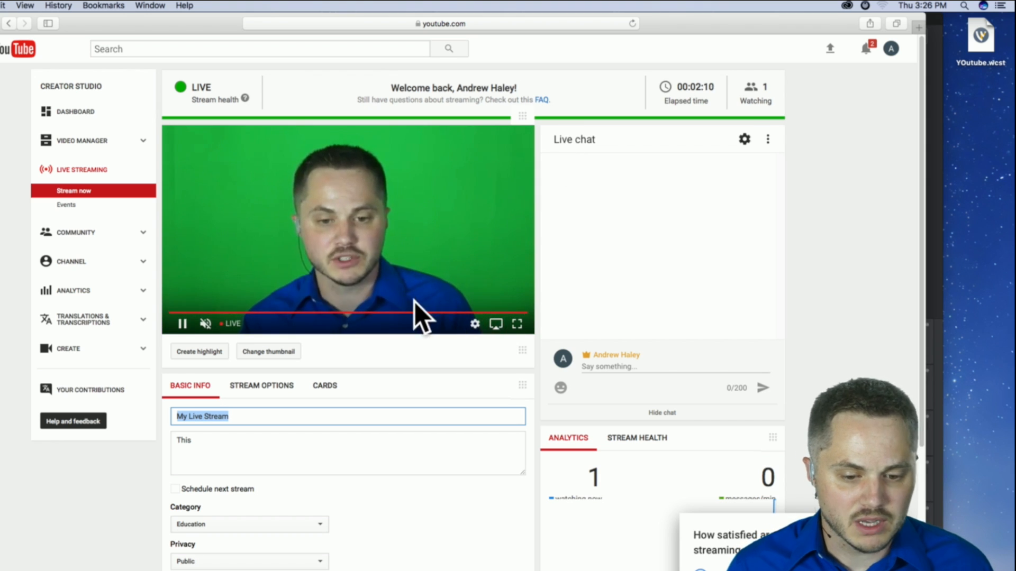
scroll(412, 300, "down", 5)
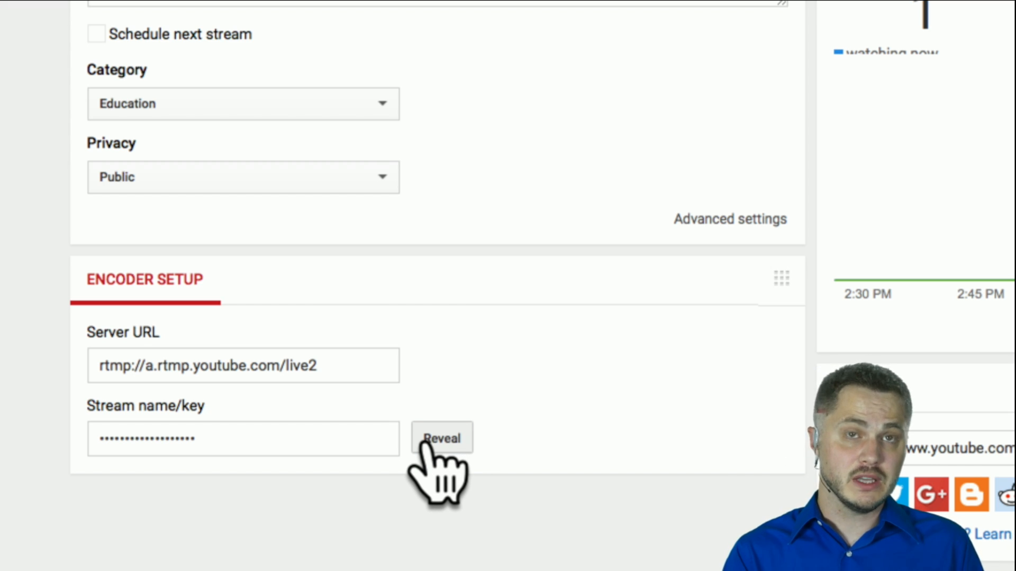
left_click_drag(227, 450, 28, 431)
left_click_drag(217, 433, 100, 432)
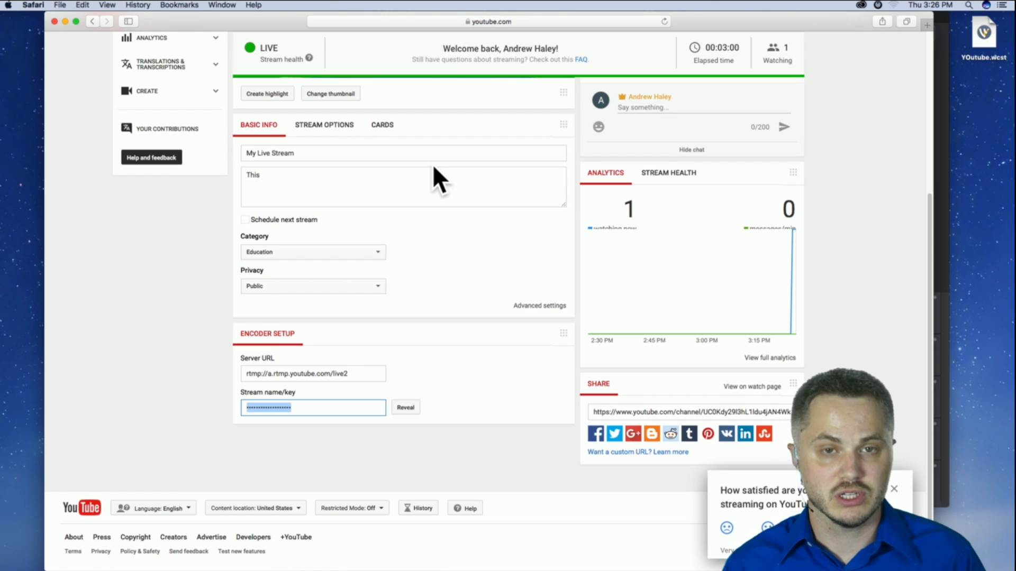
scroll(432, 164, "up", 5)
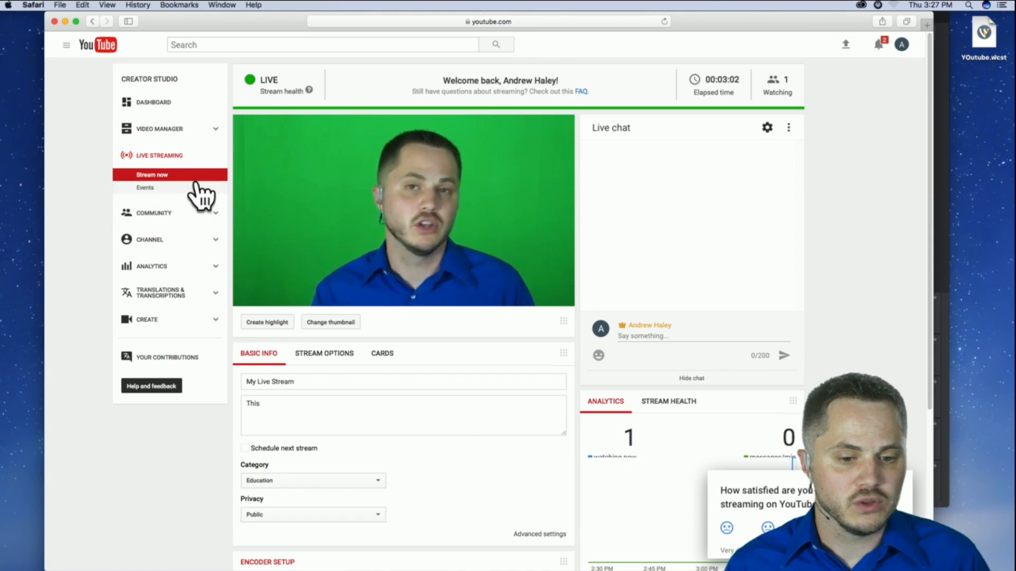
- Open the Live Events list, set its View filter to Upcoming, and scroll through the scheduled events
left_click(155, 187)
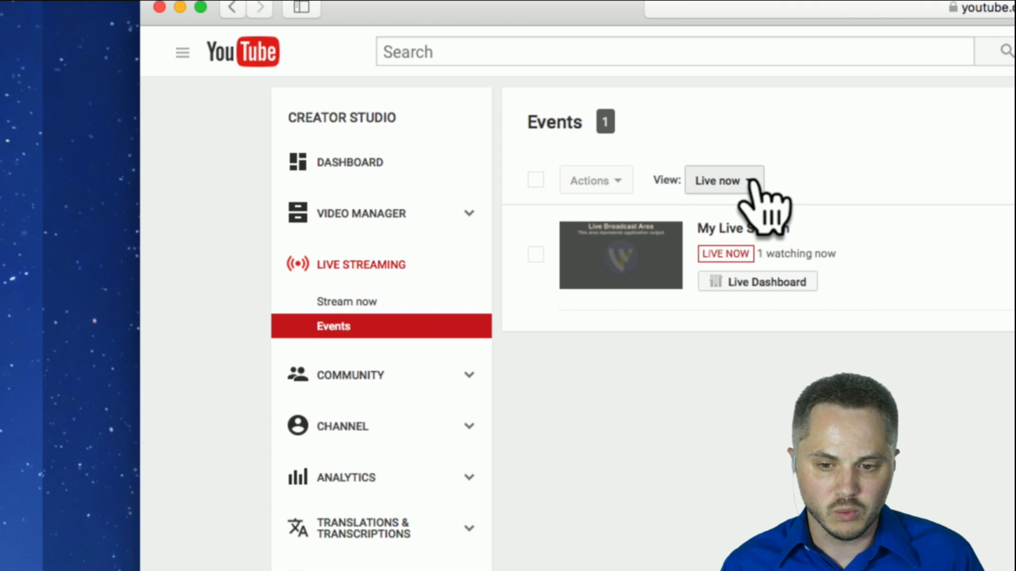
left_click(750, 181)
left_click(772, 243)
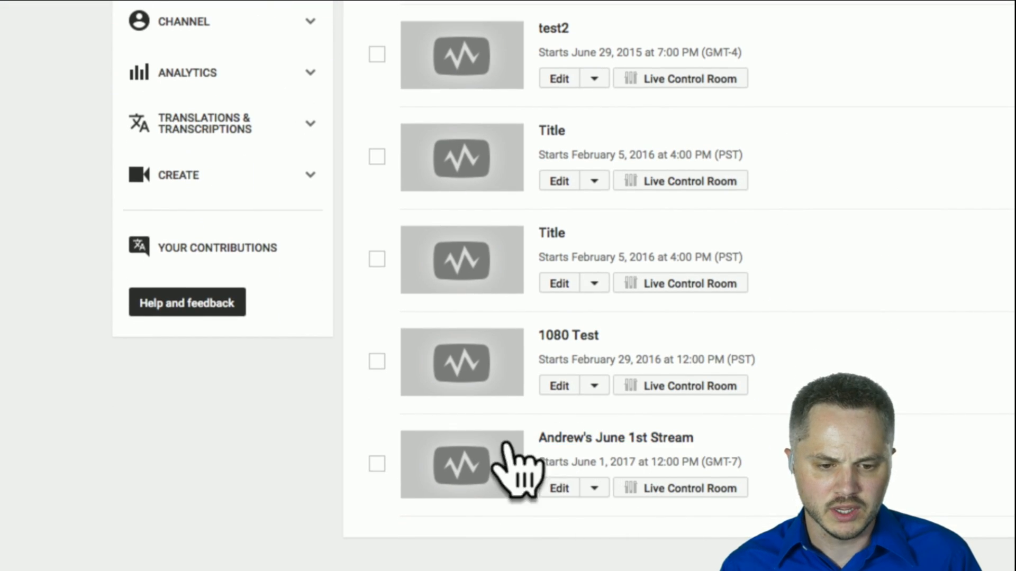
scroll(799, 340, "up", 2)
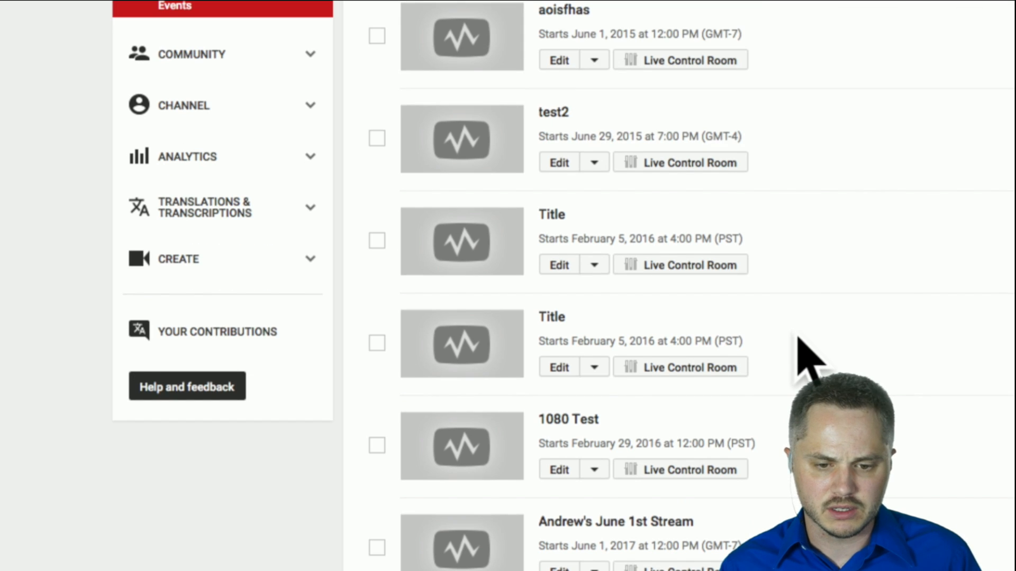
scroll(829, 21, "up", 5)
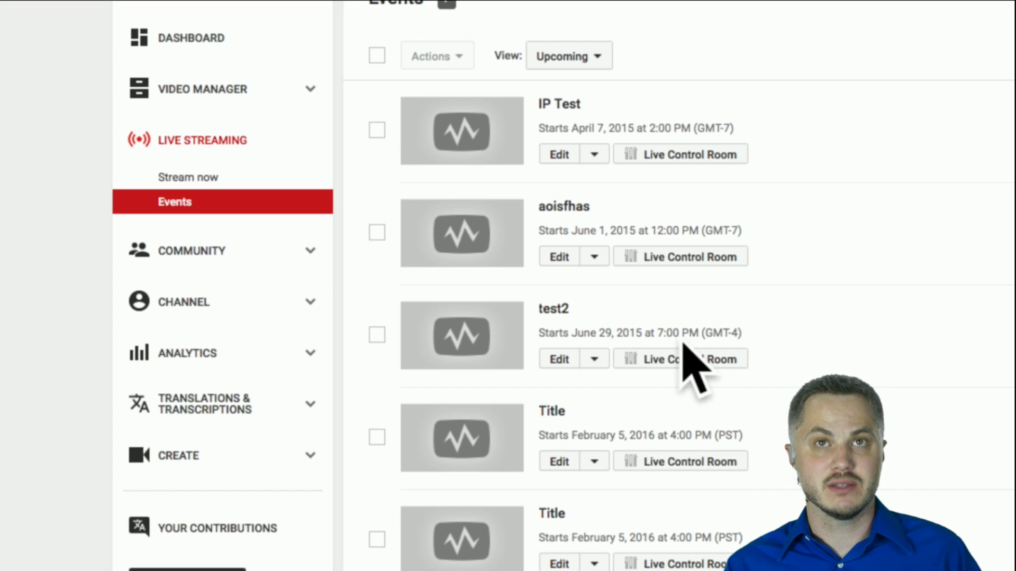
scroll(771, 431, "down", 5)
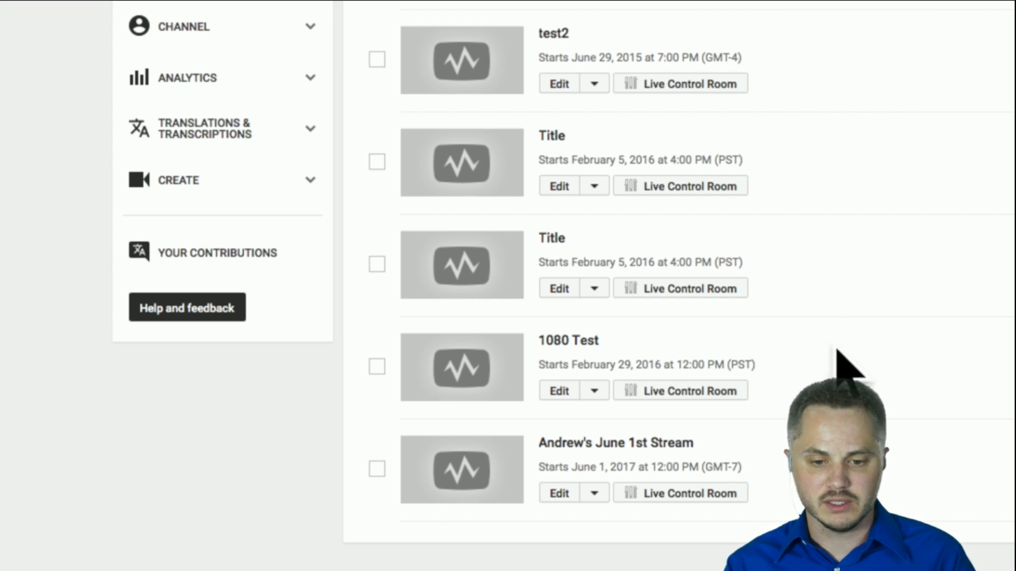
scroll(838, 365, "down", 1)
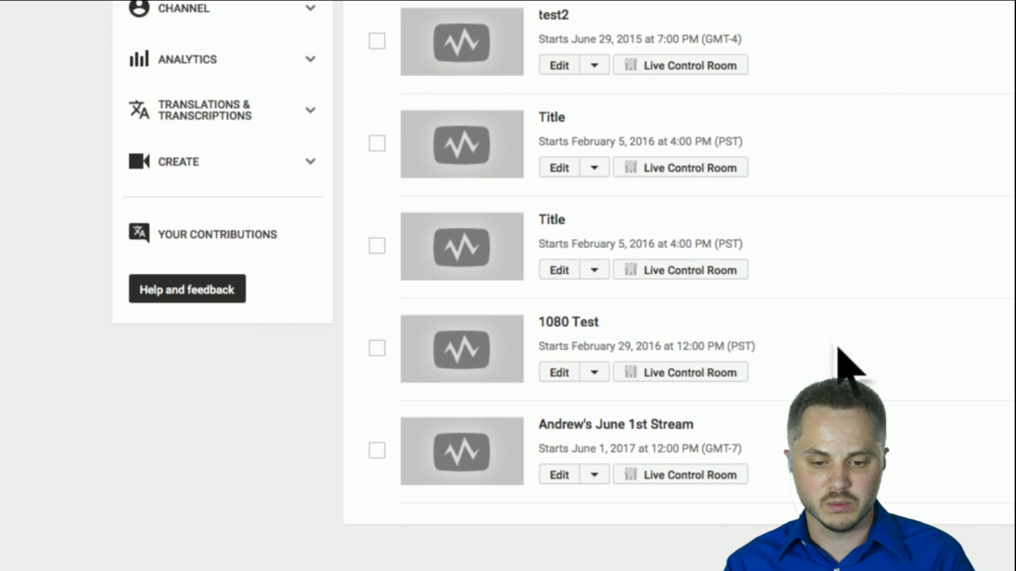
- Open the June 1st Stream event and review its live control room's NO DATA stream status
left_click(616, 426)
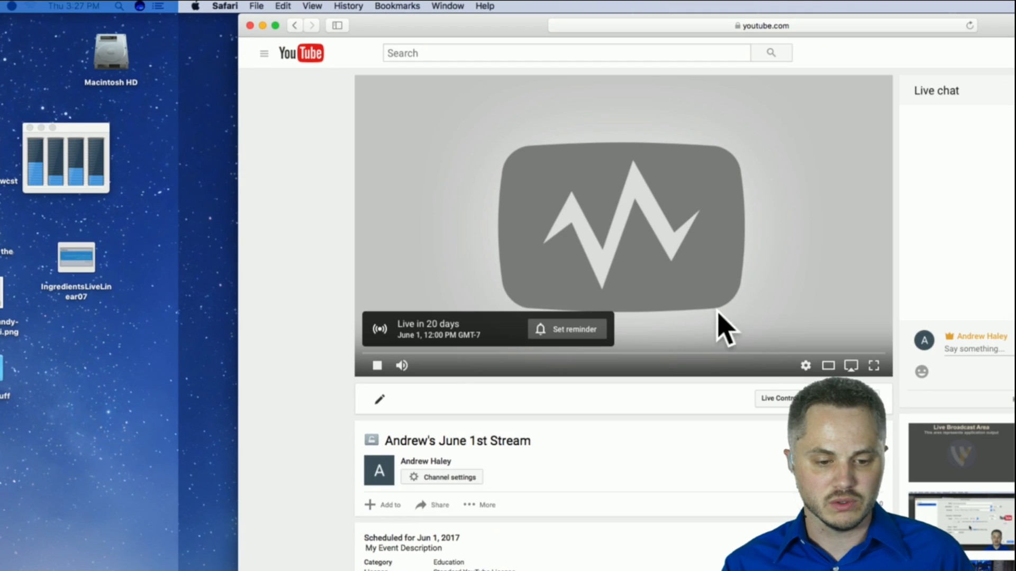
scroll(633, 303, "down", 4)
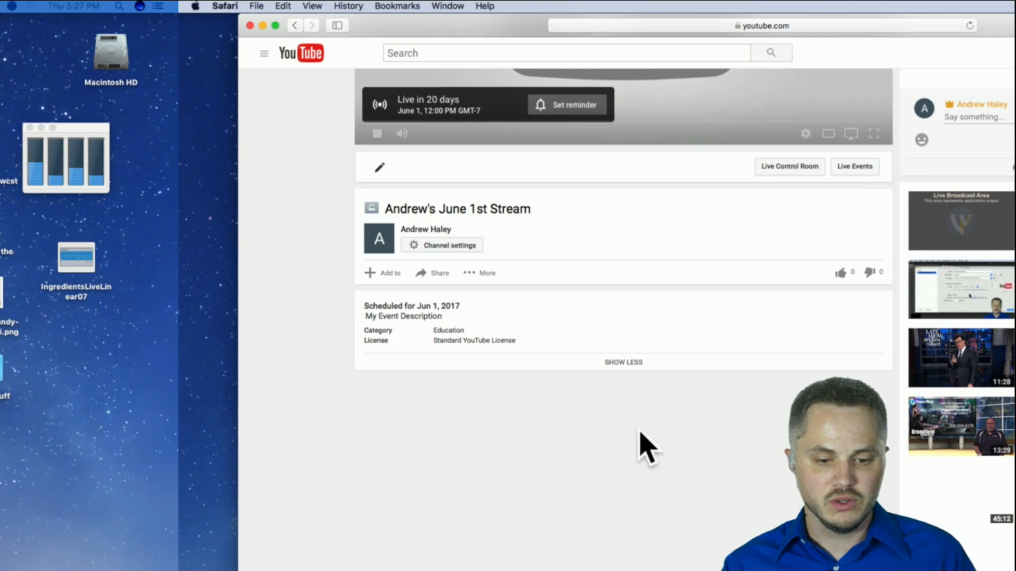
scroll(642, 447, "up", 4)
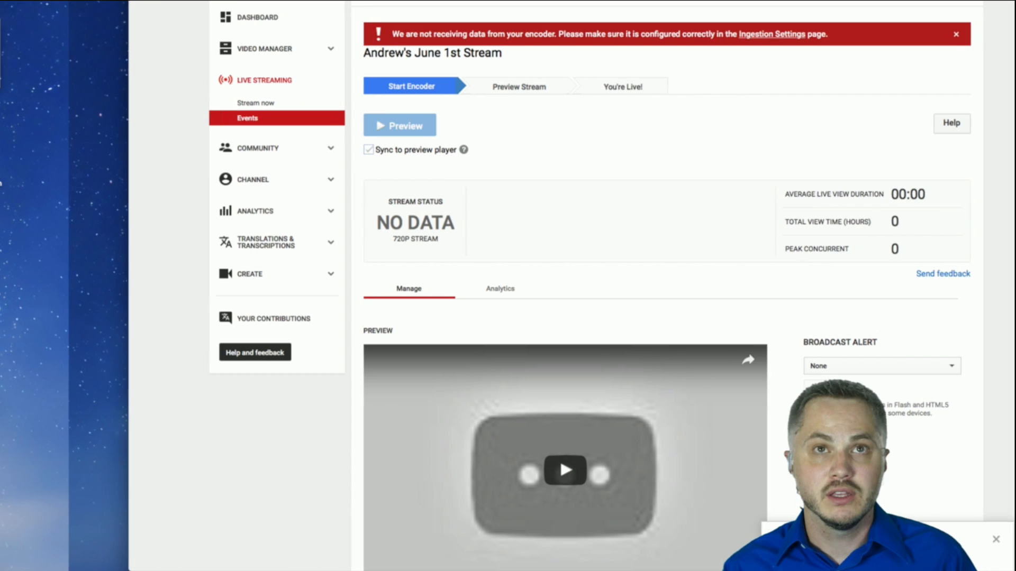
scroll(516, 294, "down", 10)
scroll(540, 317, "up", 10)
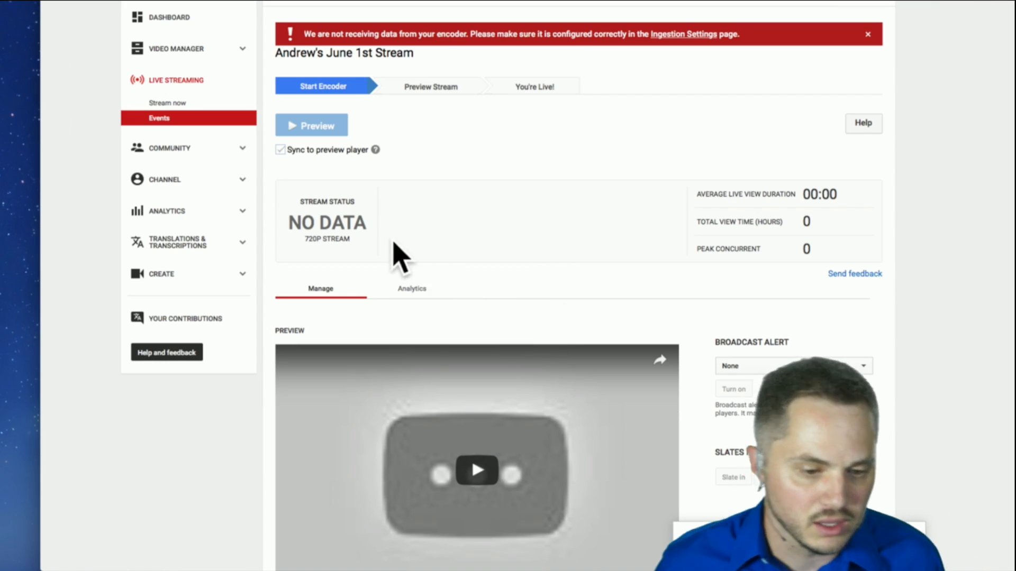
scroll(454, 245, "down", 7)
scroll(466, 259, "up", 7)
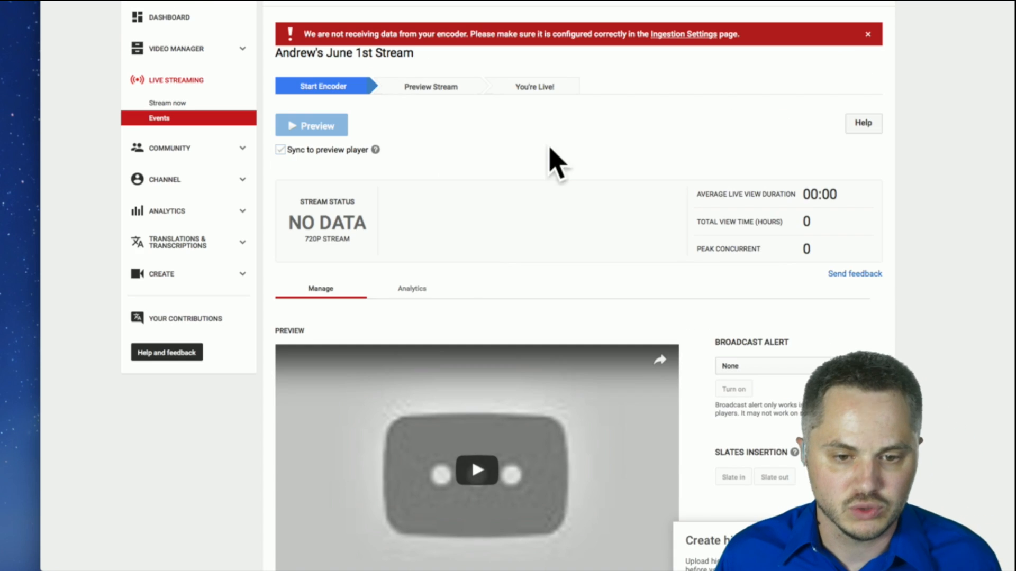
scroll(582, 209, "down", 8)
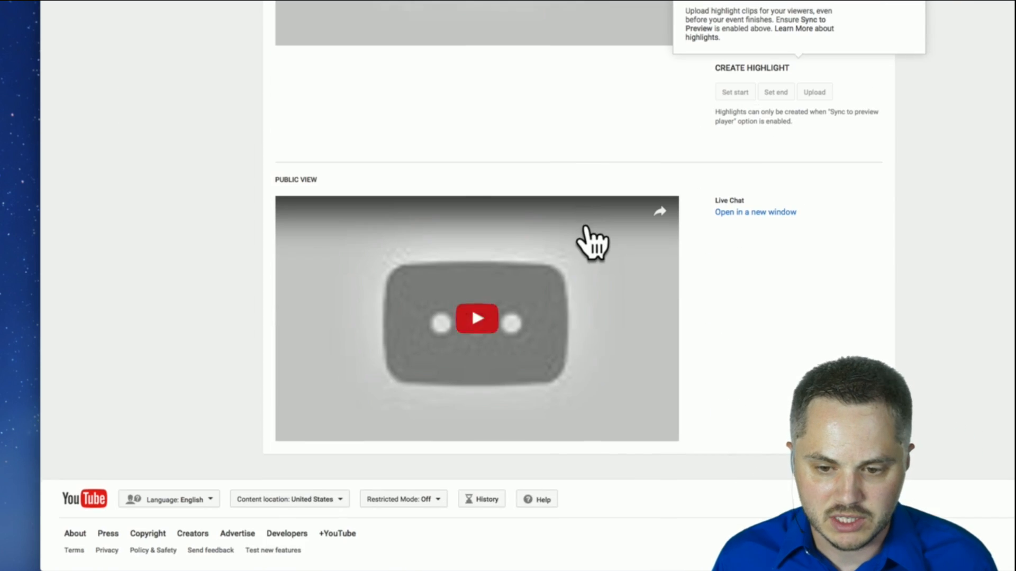
scroll(592, 240, "up", 8)
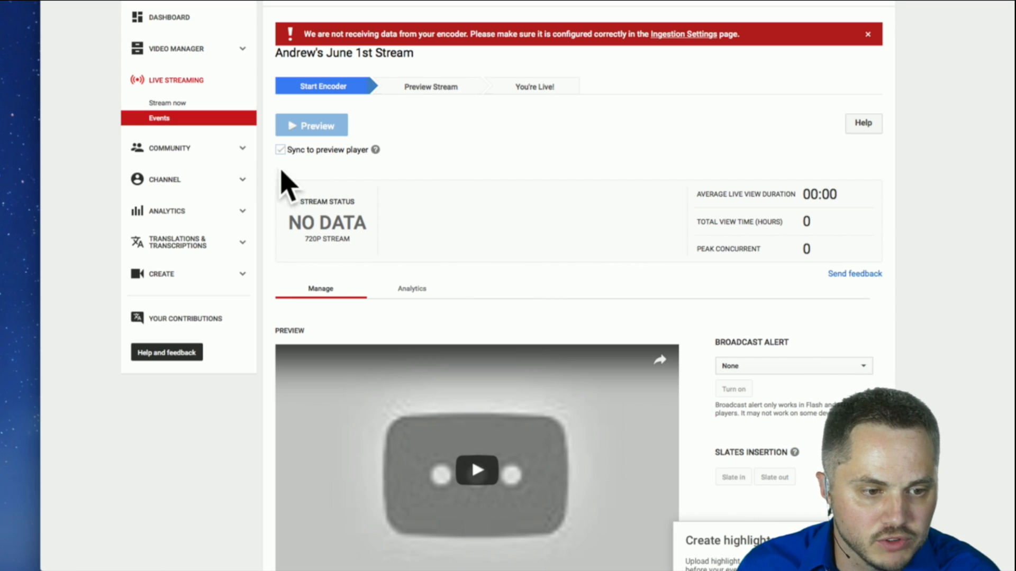
scroll(569, 289, "down", 7)
scroll(568, 296, "down", 3)
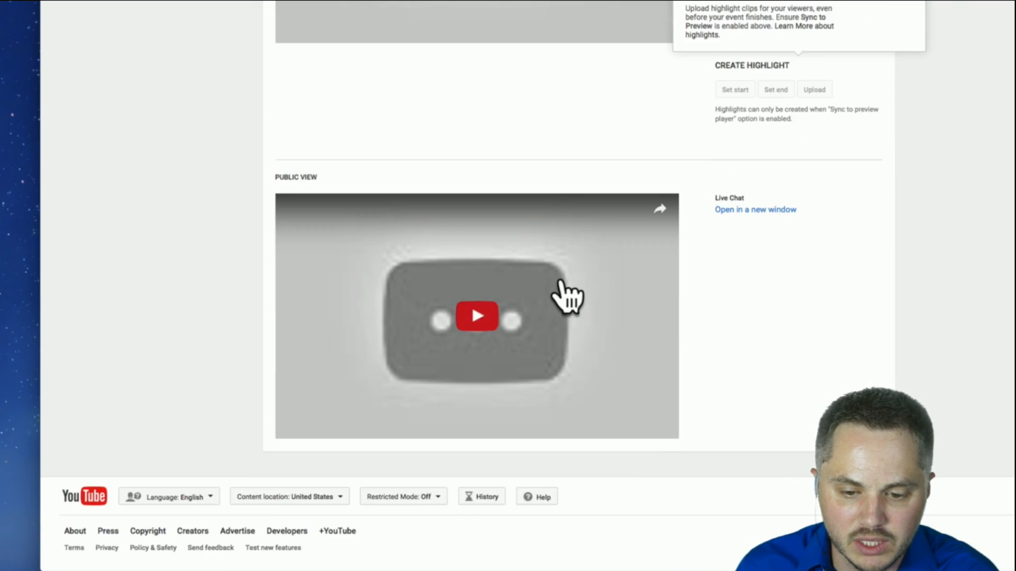
scroll(567, 295, "up", 13)
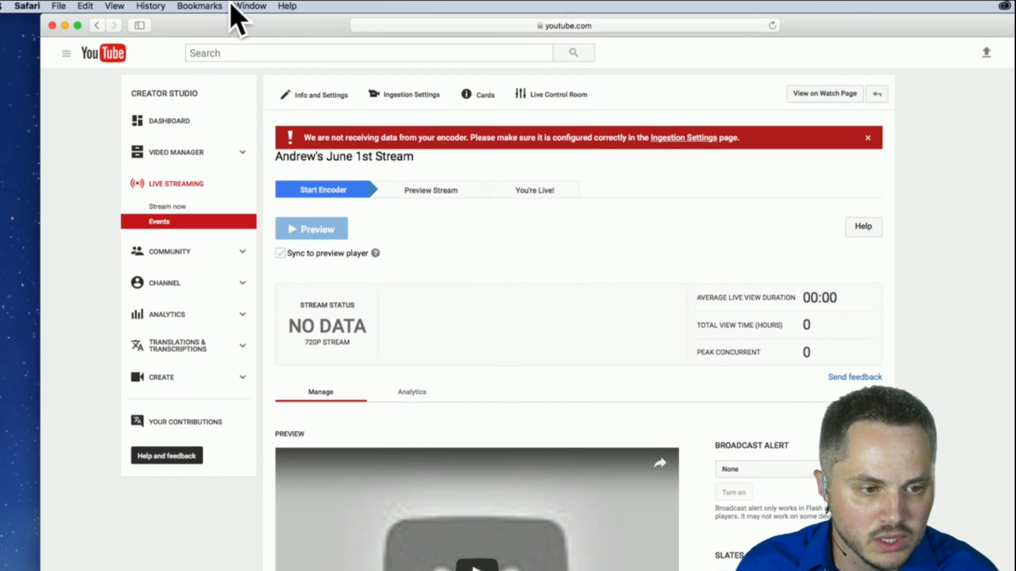
- Go back to the upcoming Events list and edit the June 1st stream event
left_click(97, 25)
scroll(529, 344, "down", 5)
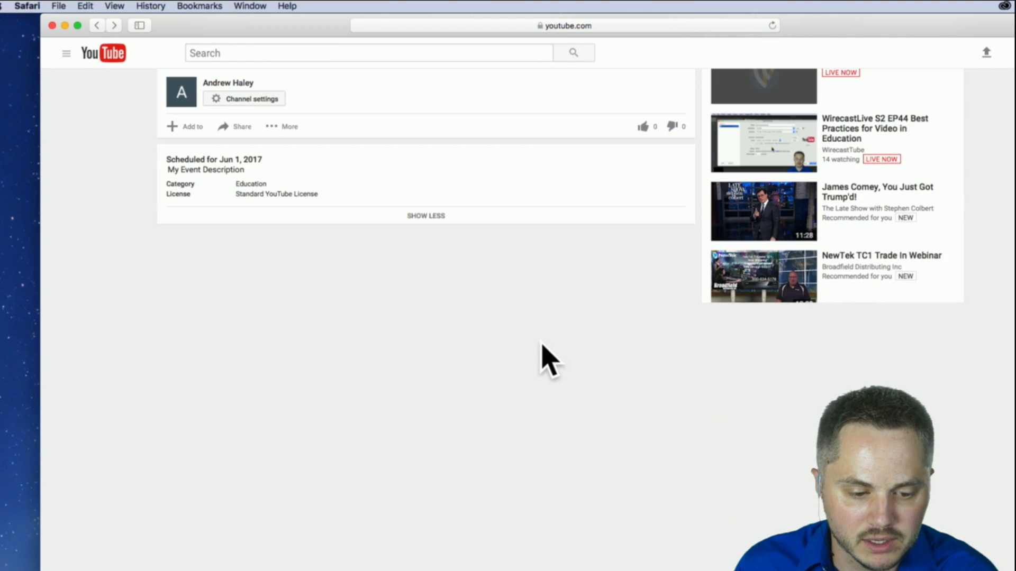
scroll(545, 362, "up", 5)
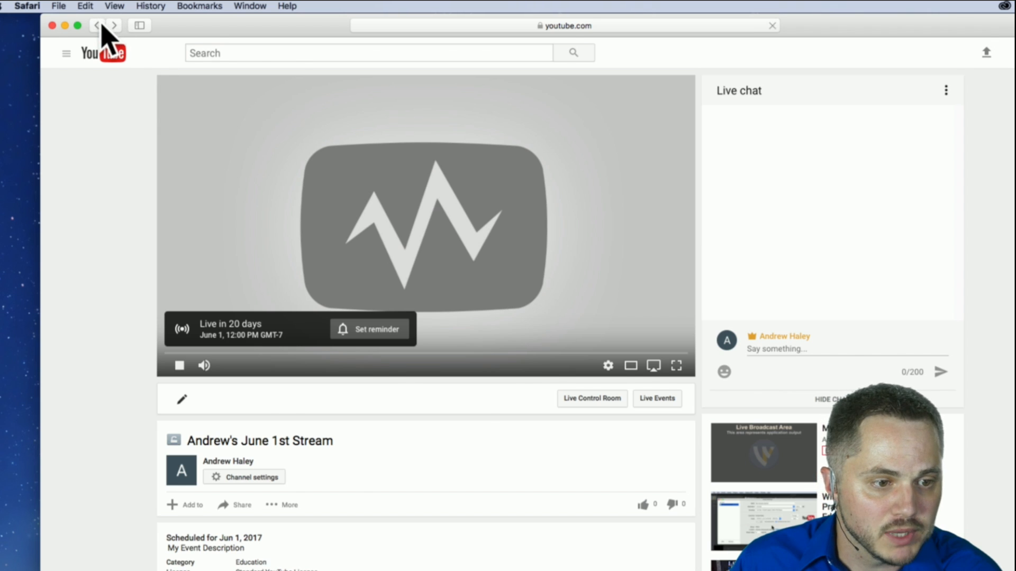
left_click(98, 25)
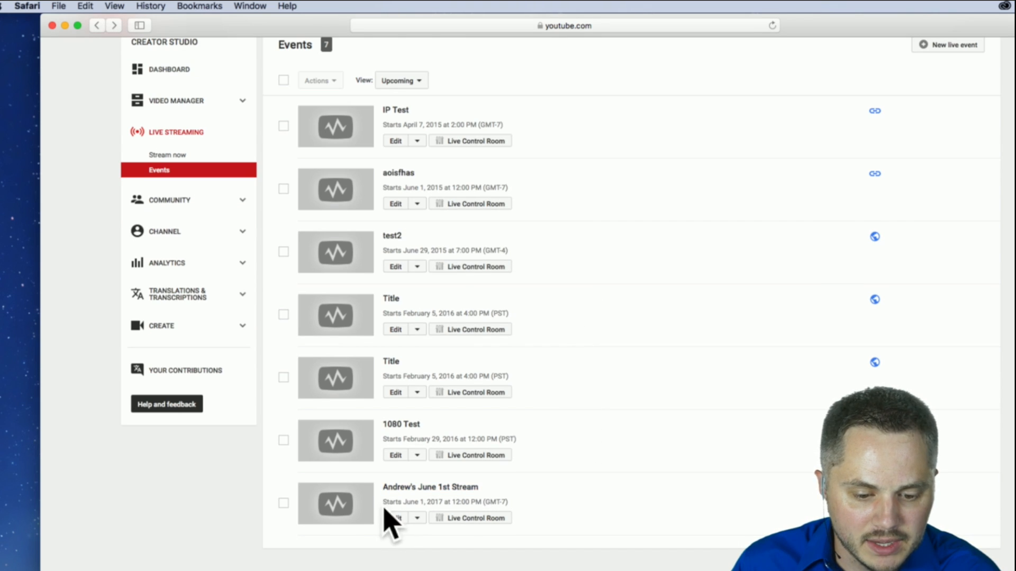
left_click(395, 518)
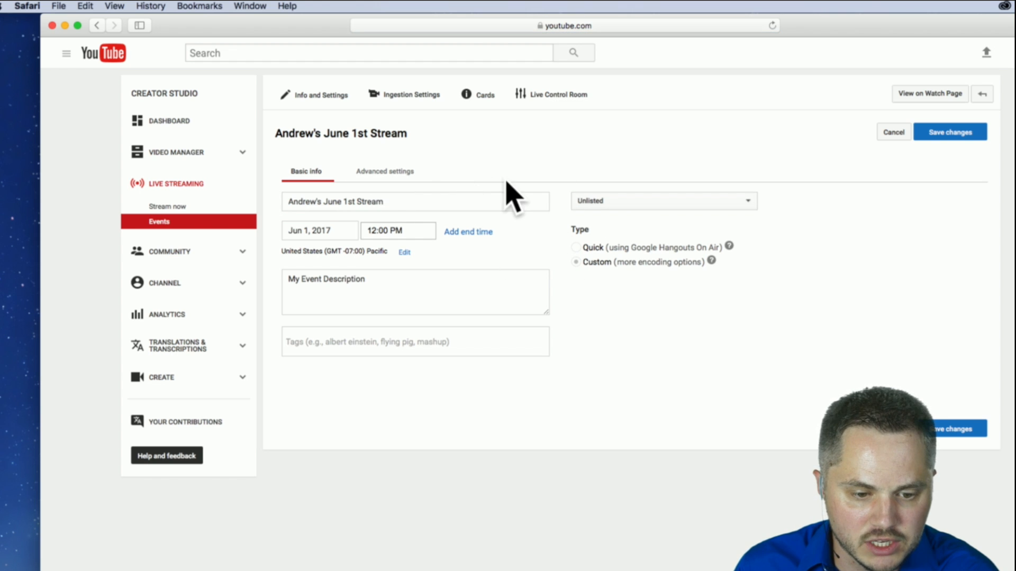
- Show its Advanced settings, with live chat enabled and Education category
left_click(374, 175)
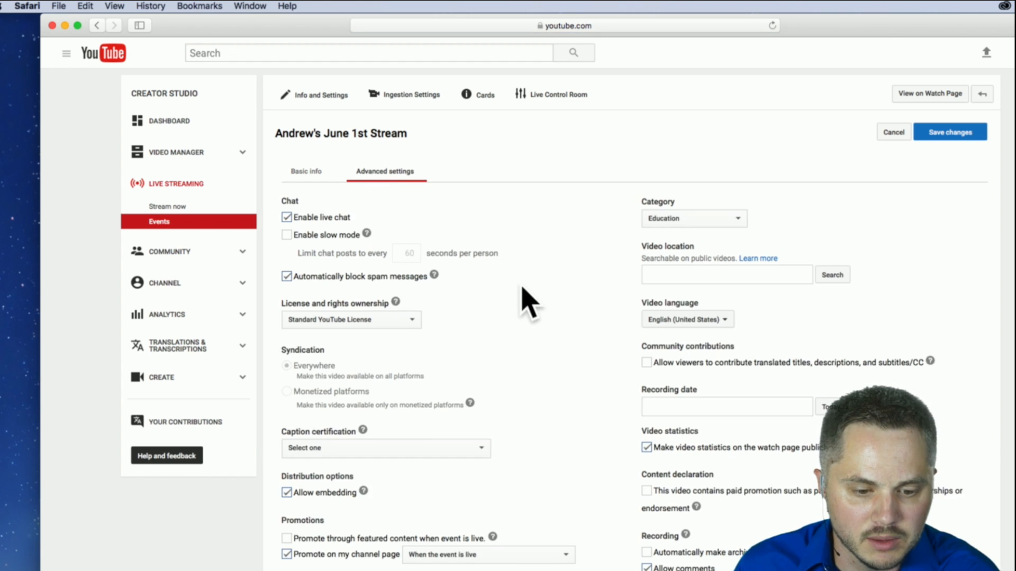
scroll(522, 295, "down", 6)
scroll(522, 295, "up", 2)
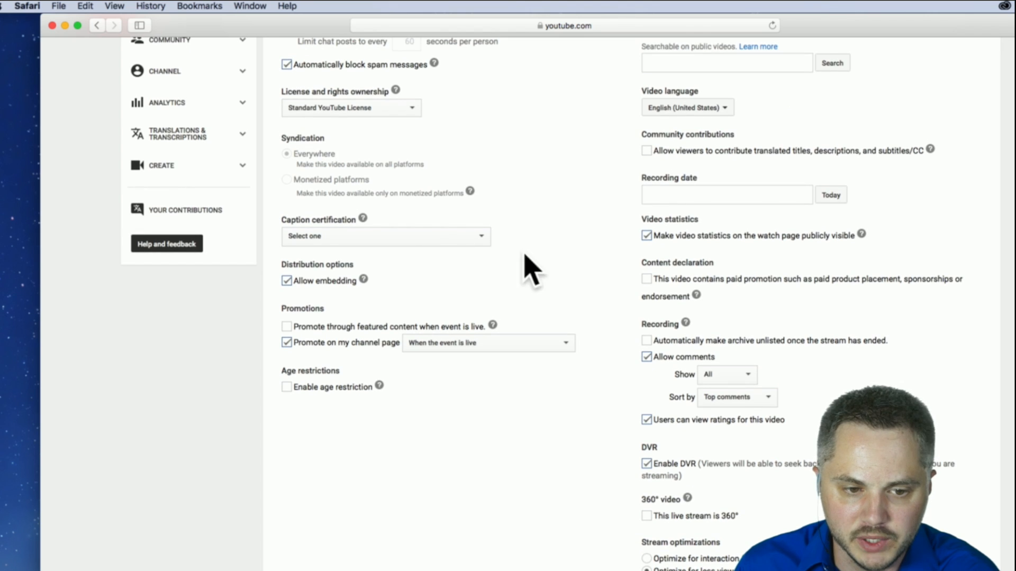
scroll(519, 211, "up", 2)
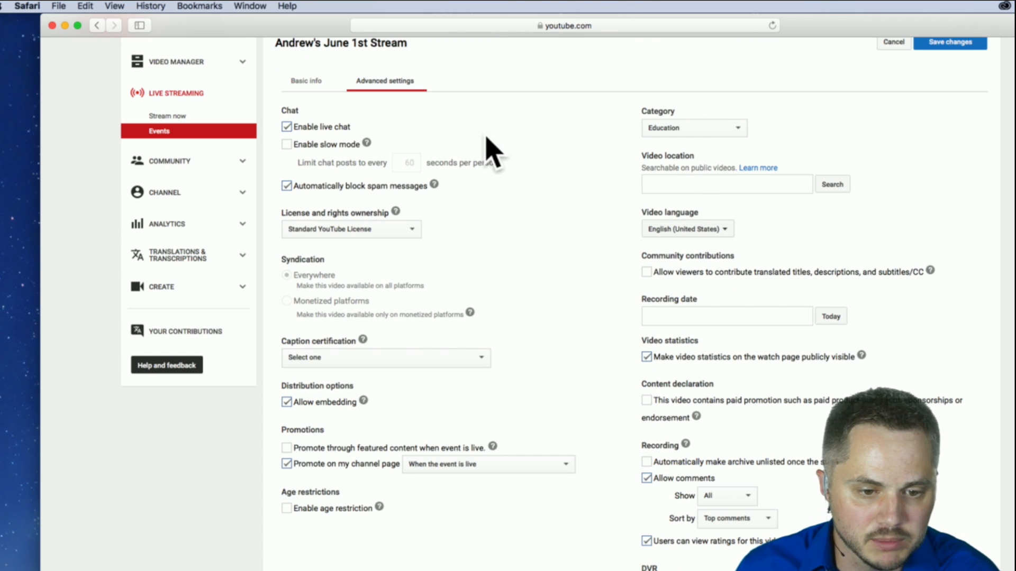
scroll(550, 156, "up", 2)
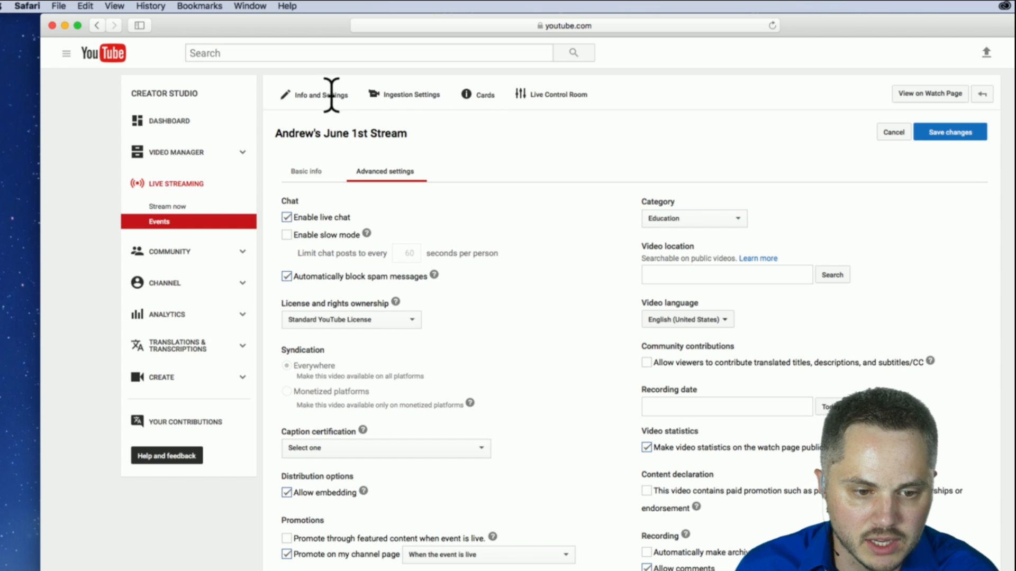
- View the event's Ingestion Settings: custom 720p, Other encoders, stream name and server URLs
left_click(413, 98)
scroll(471, 217, "down", 3)
scroll(472, 242, "up", 3)
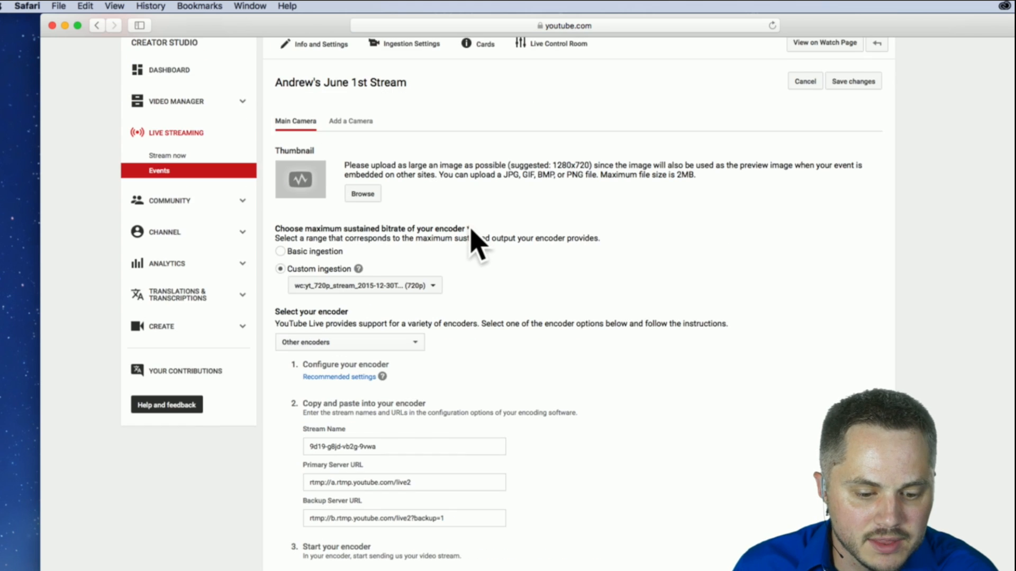
scroll(471, 233, "down", 2)
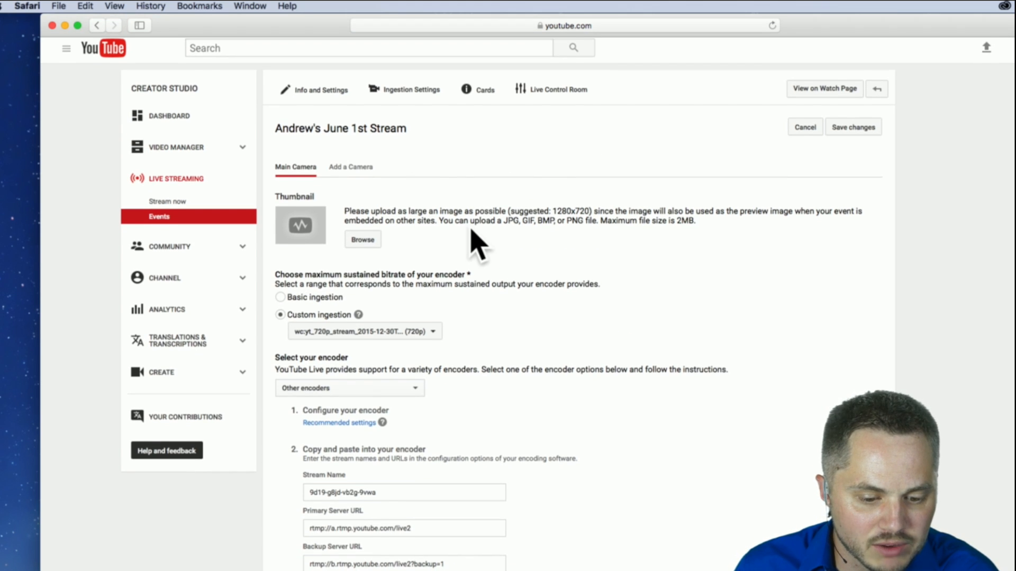
scroll(478, 244, "down", 1)
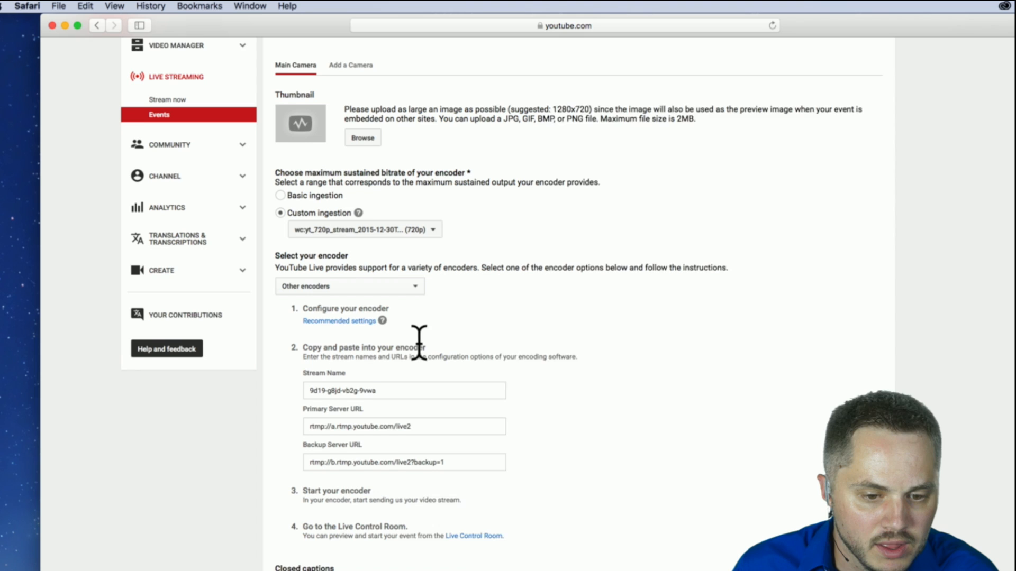
scroll(419, 344, "down", 1)
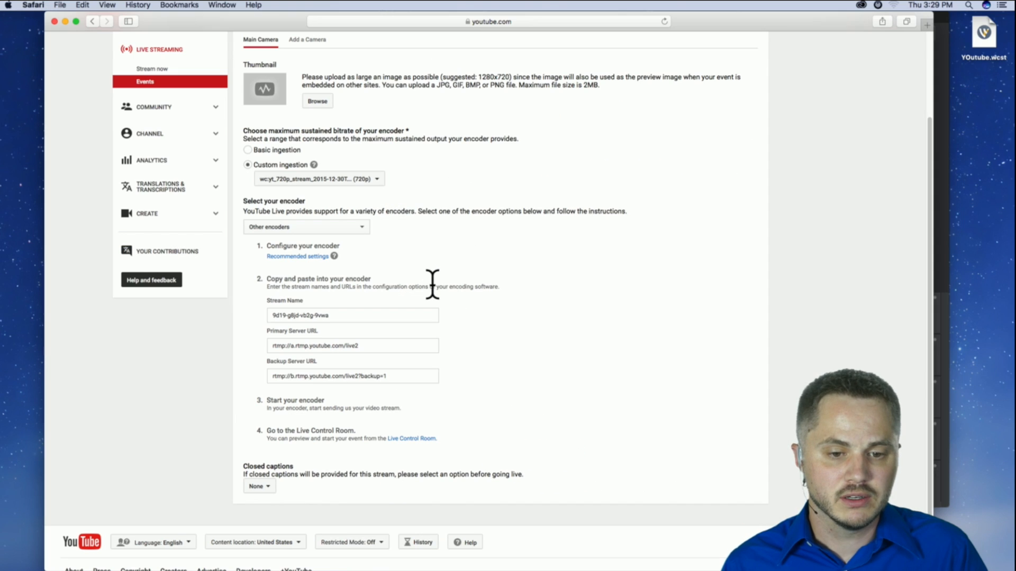
- Stop the Wirecast stream, complete the My Live Stream event, and clear the live output to black
key("super+Tab")
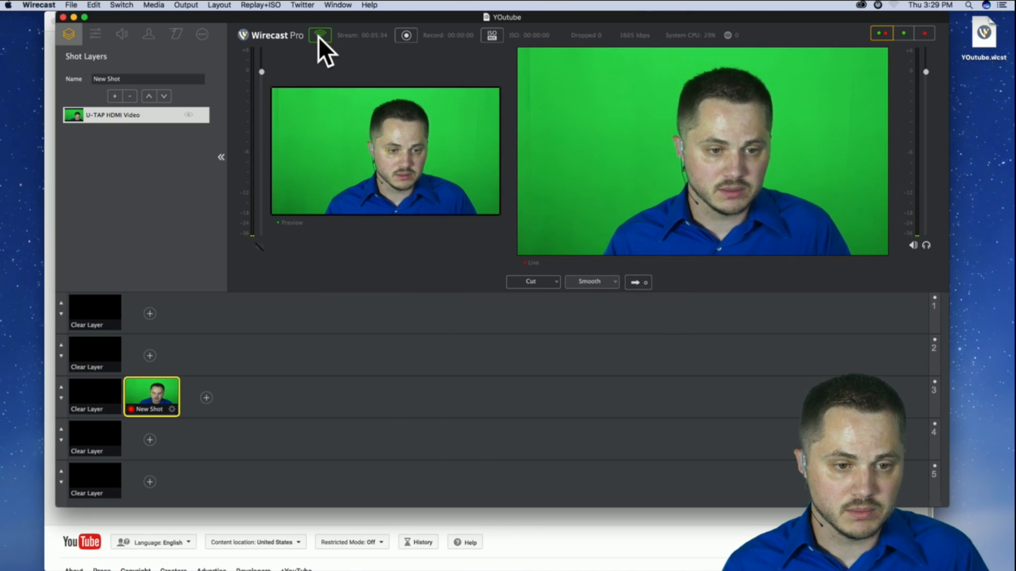
left_click(320, 36)
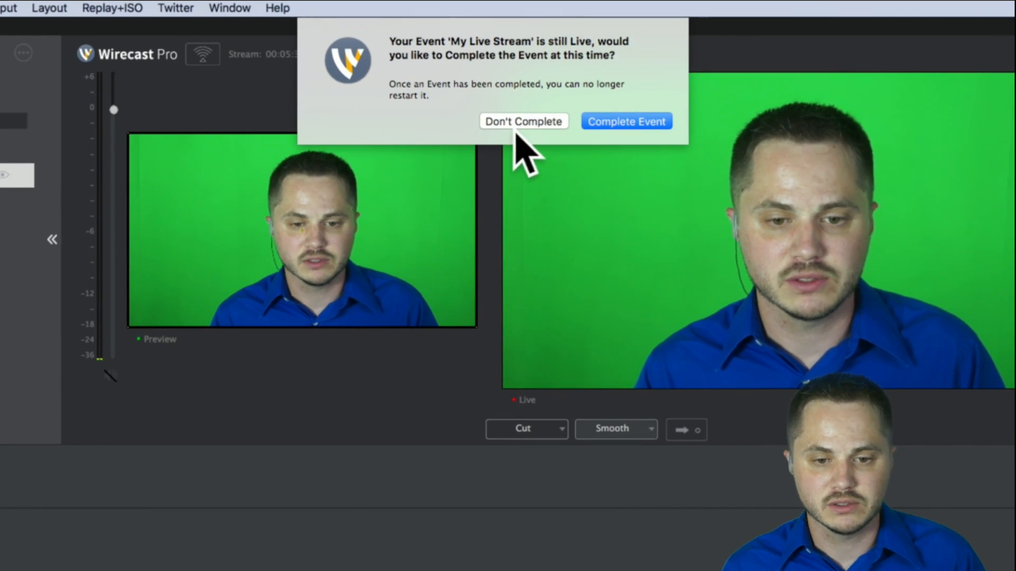
left_click(624, 127)
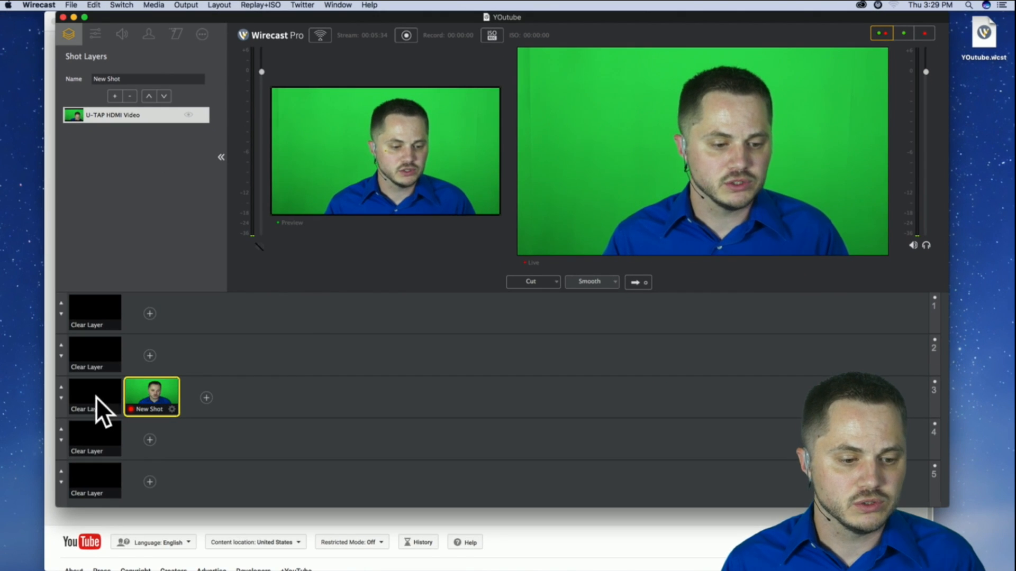
left_click(97, 398)
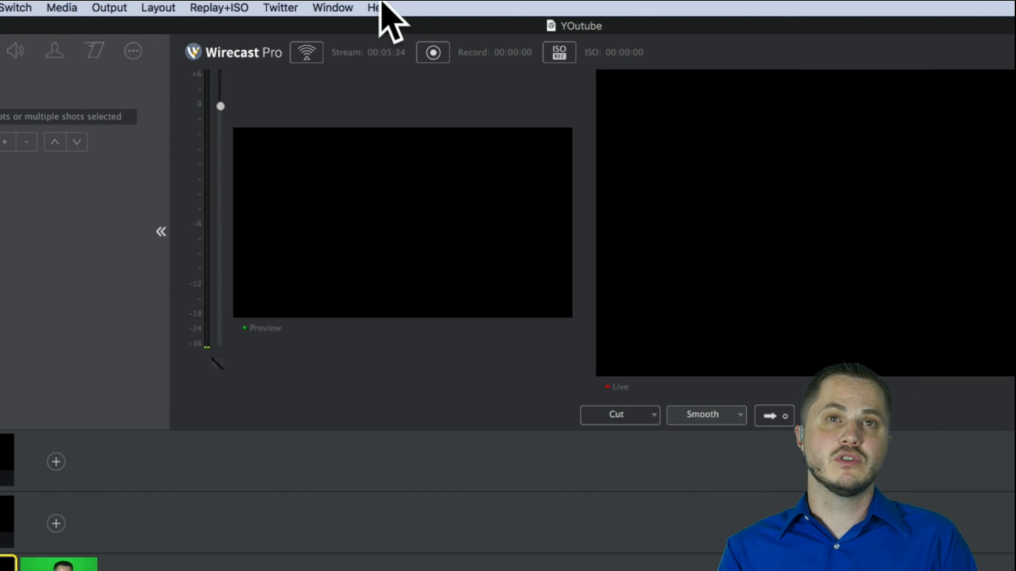
- Remove the My Youtube Channel output and add an RTMP Server output (rtmp://localhost:1935/live, myStream)
left_click(105, 7)
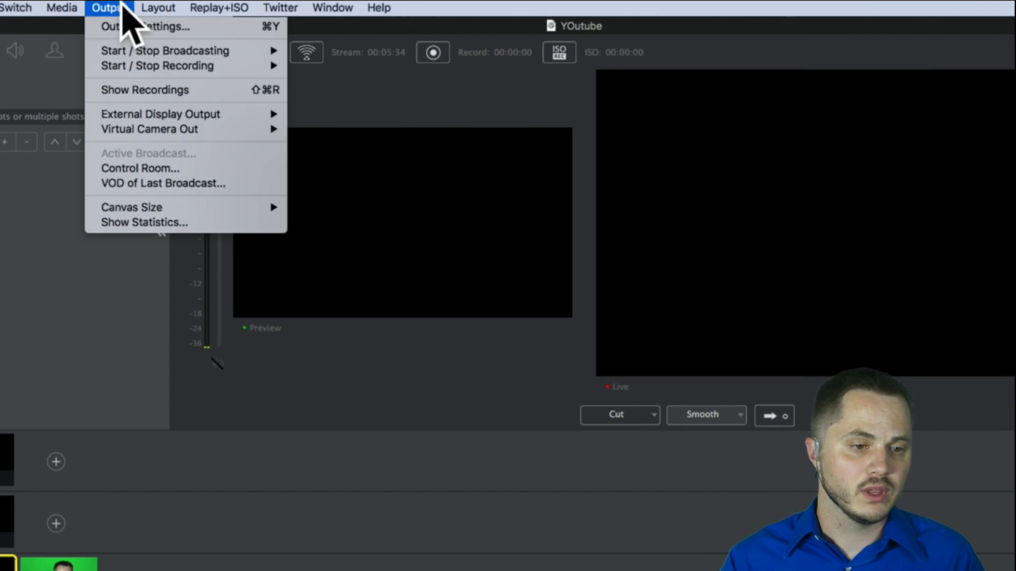
left_click(151, 26)
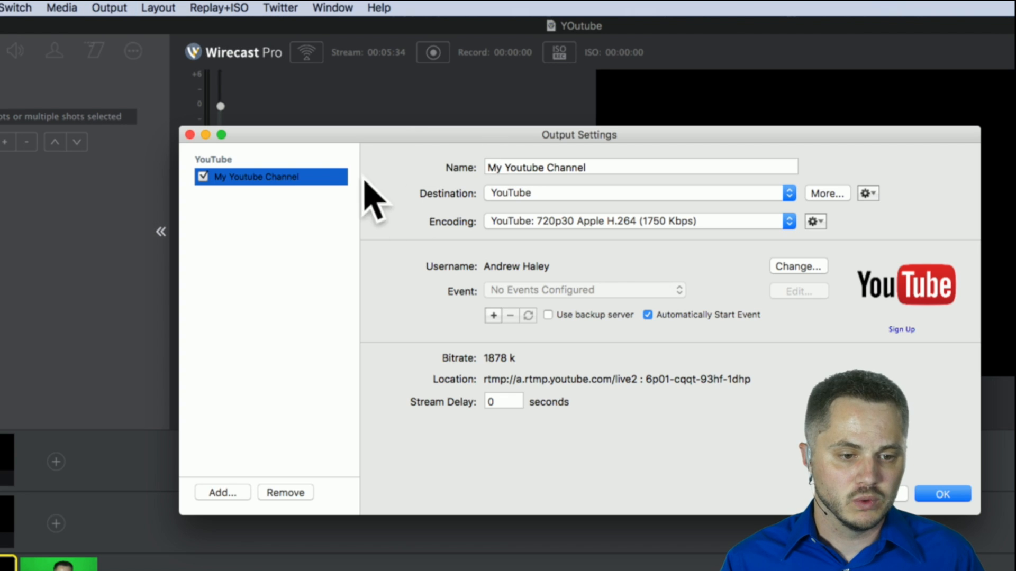
left_click(285, 492)
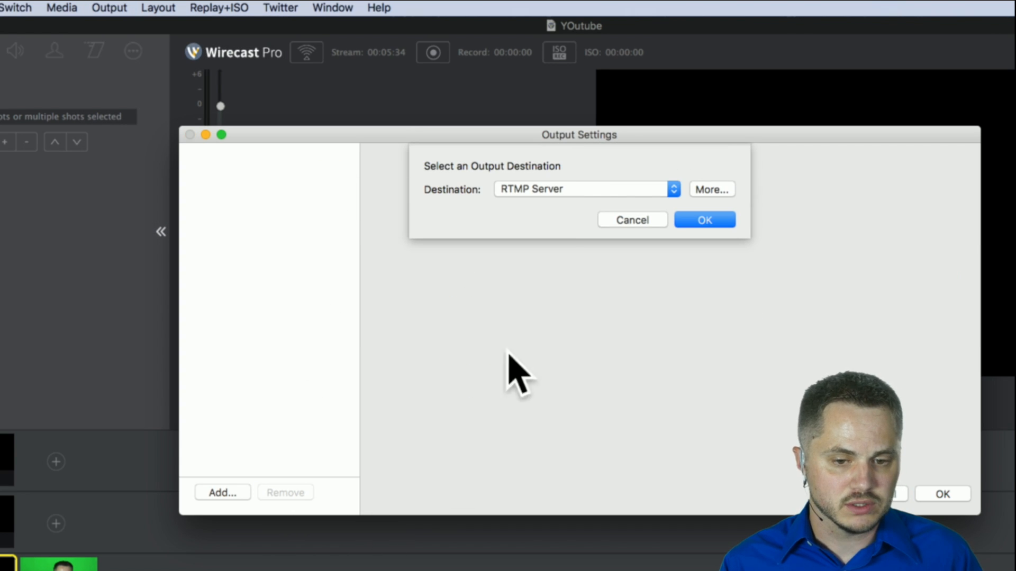
left_click(618, 192)
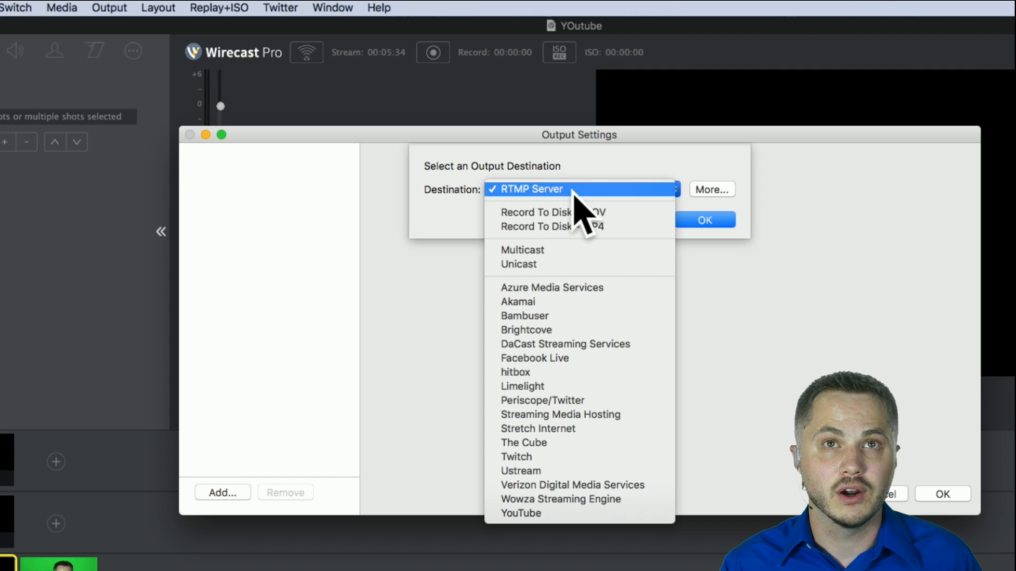
left_click(573, 191)
left_click(712, 219)
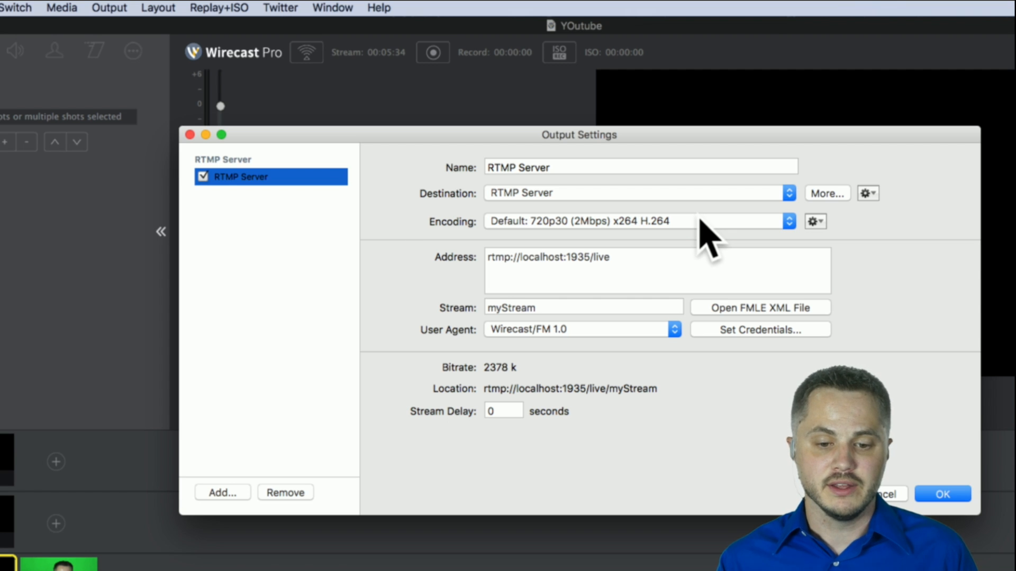
- Choose the Default: 720p30 (3Mbps) Apple H.264 encoding preset and select the server address text
double_click(575, 306)
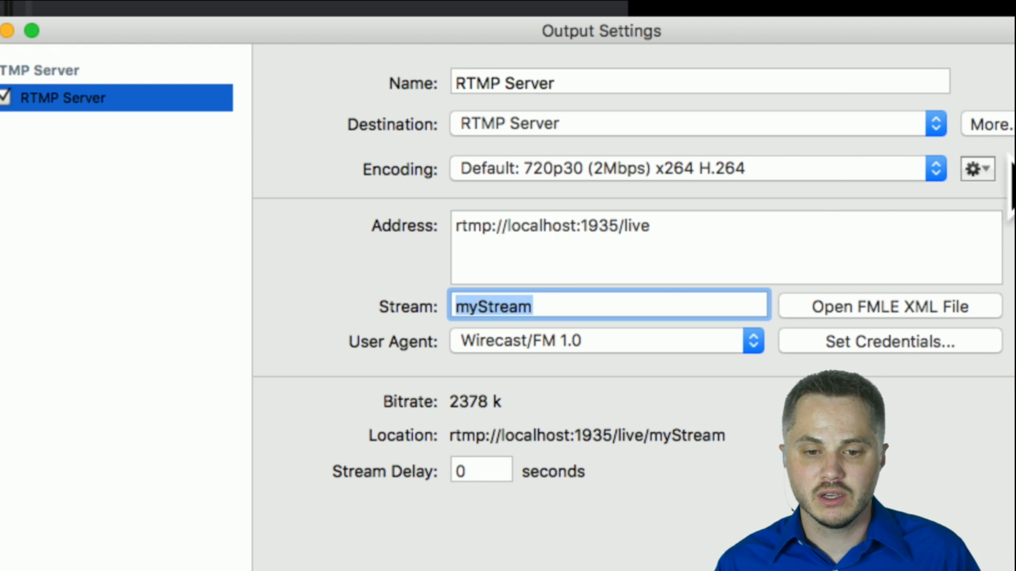
left_click(897, 165)
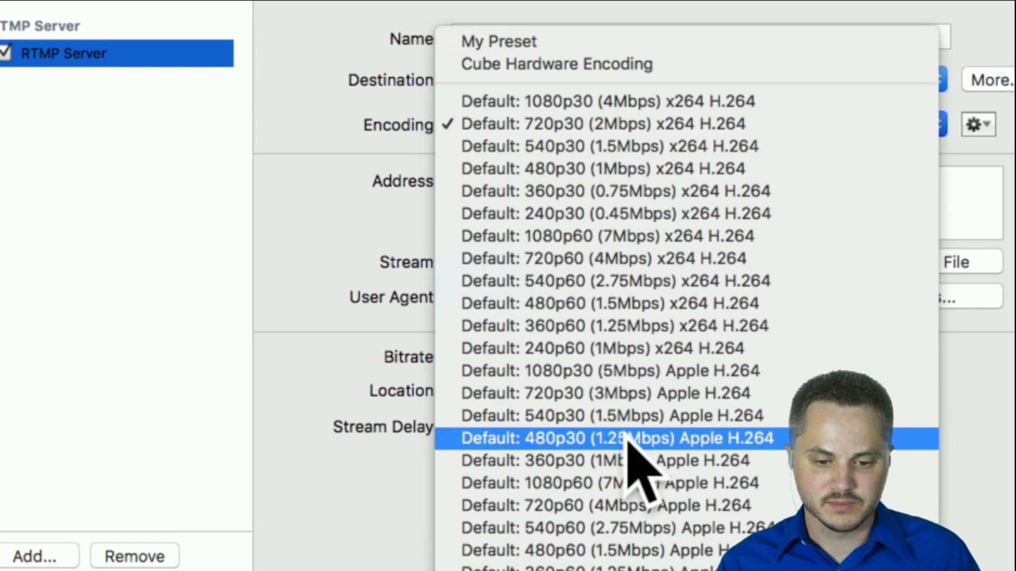
left_click(746, 394)
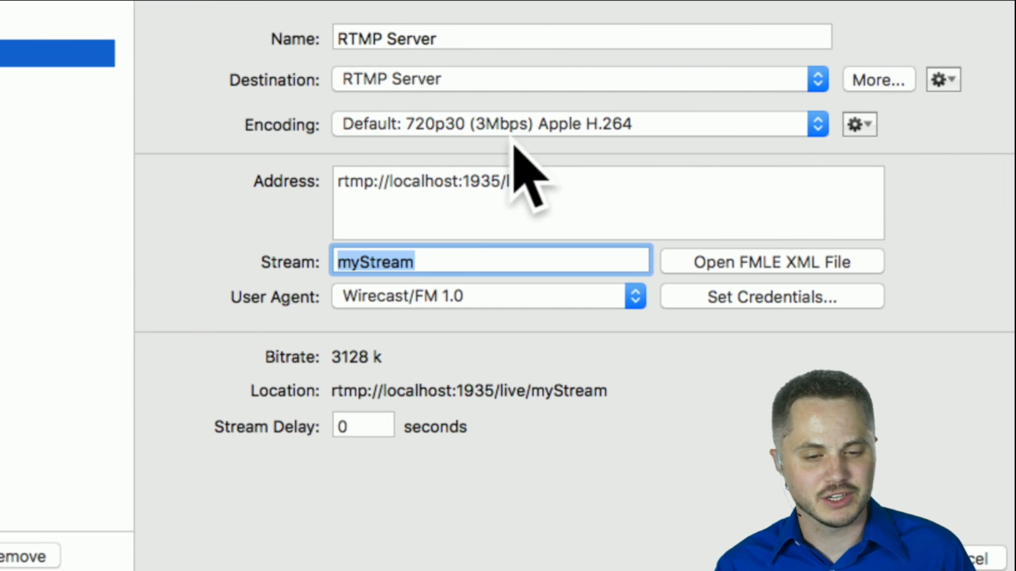
left_click_drag(560, 185, 324, 185)
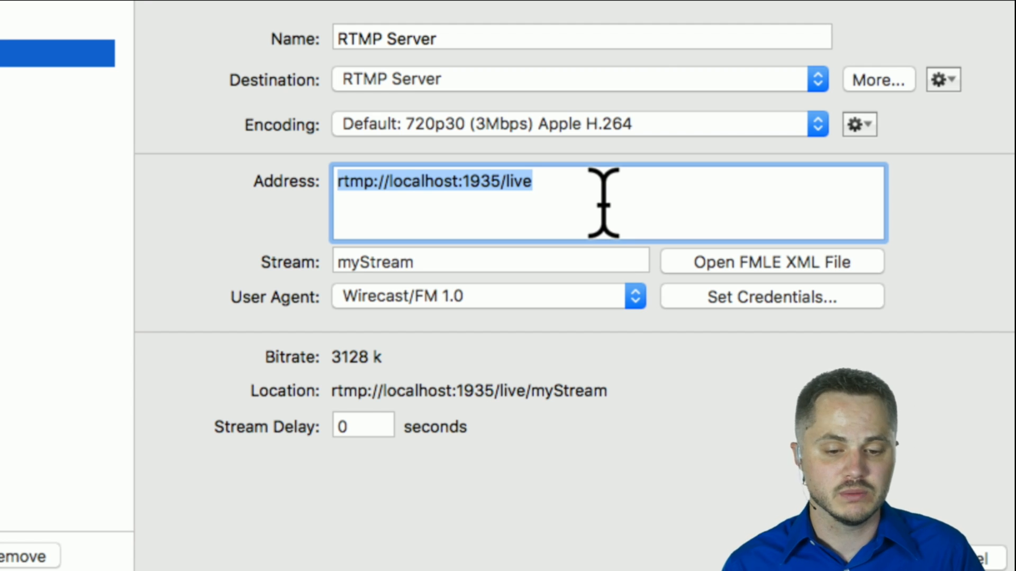
key("super+Tab")
- In Creator Studio, open the June 1st event's ingestion settings from the Live Streaming events list
left_click(317, 450)
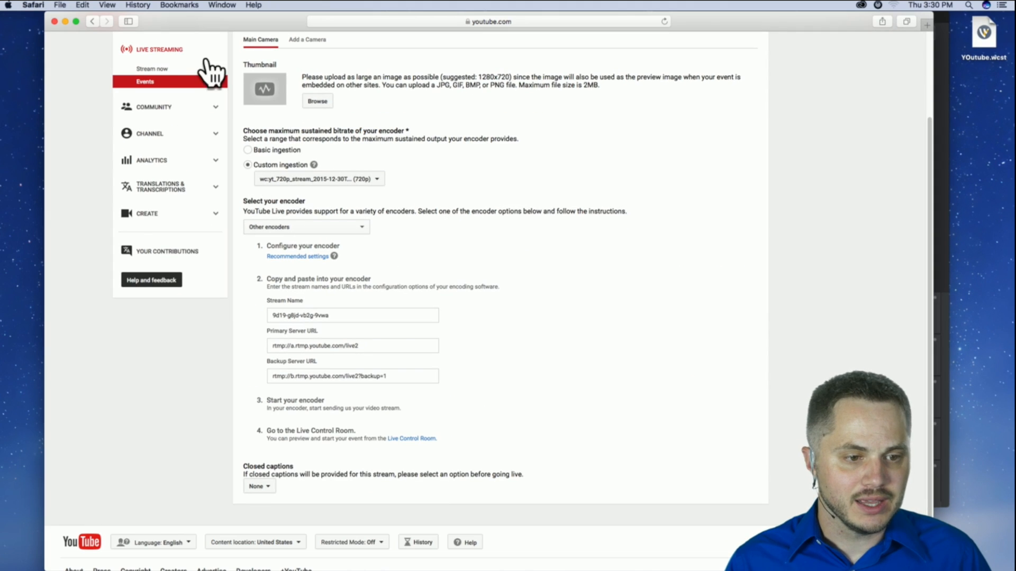
left_click_drag(222, 21, 268, 21)
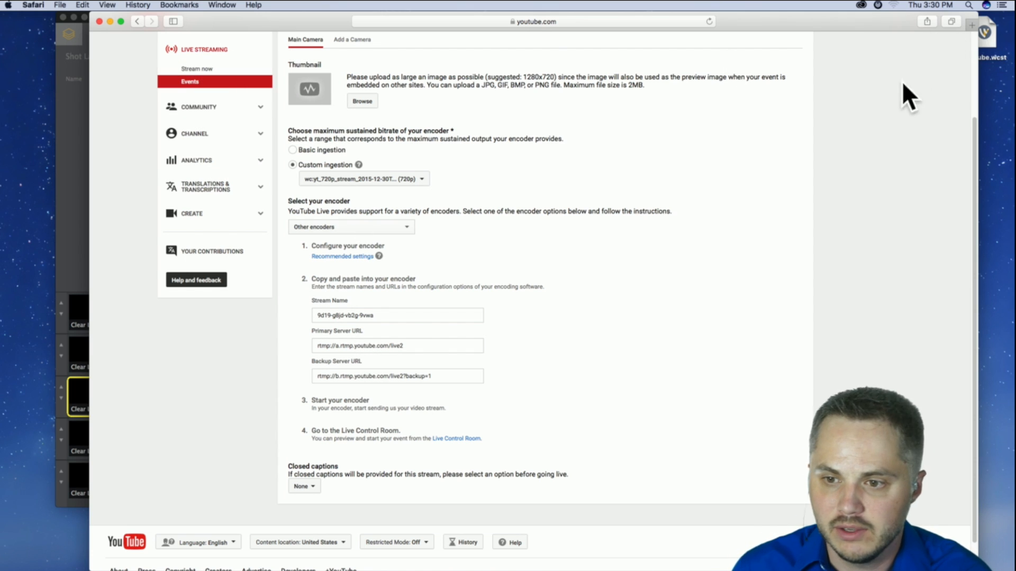
scroll(899, 89, "up", 3)
left_click(947, 45)
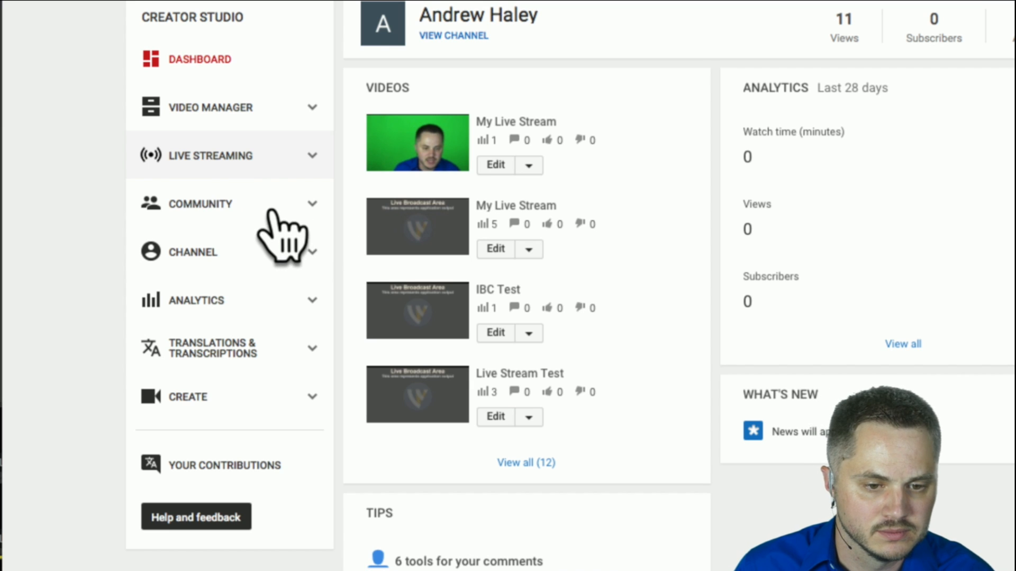
left_click(234, 157)
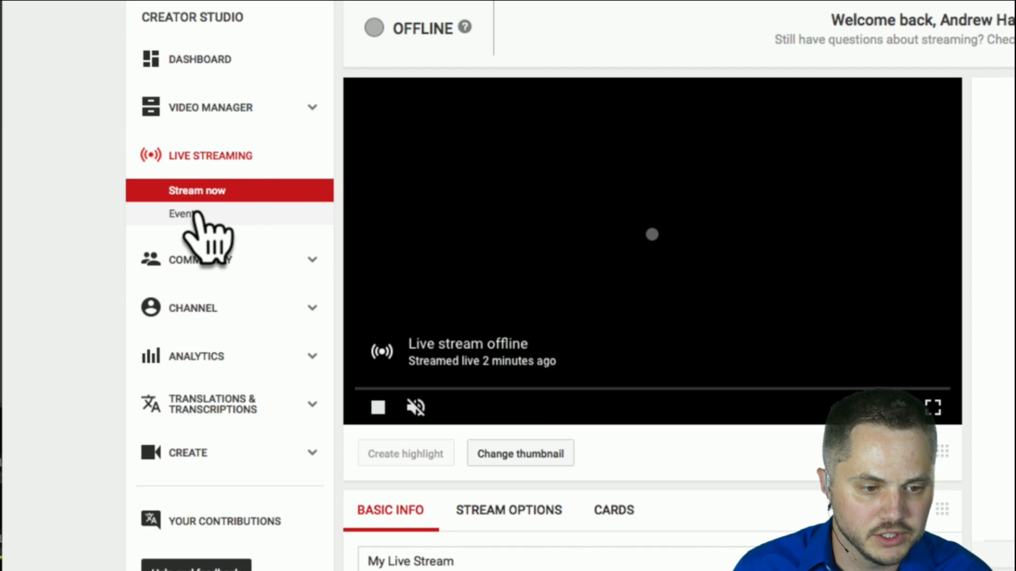
left_click(203, 211)
scroll(583, 296, "down", 2)
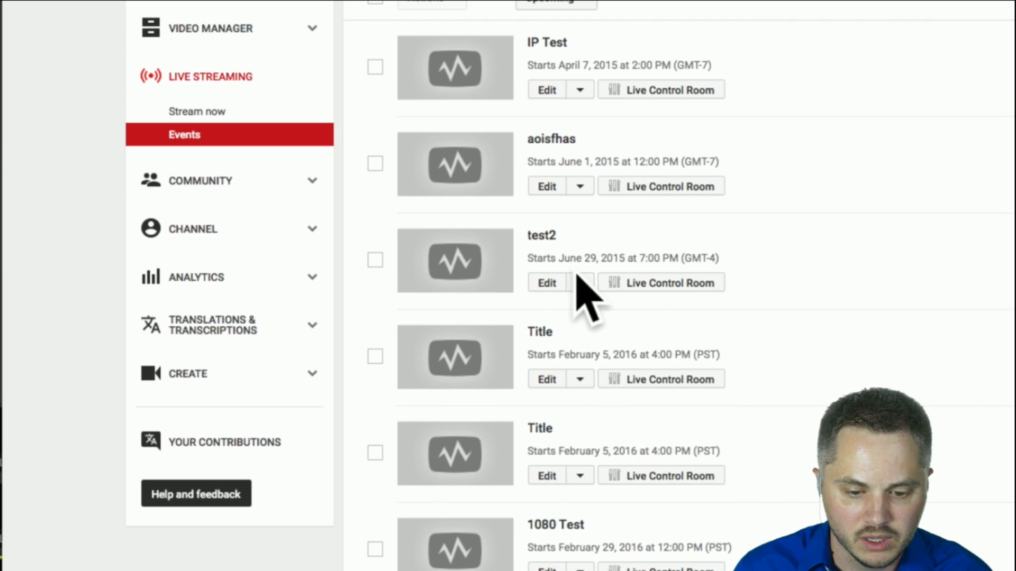
scroll(598, 370, "down", 5)
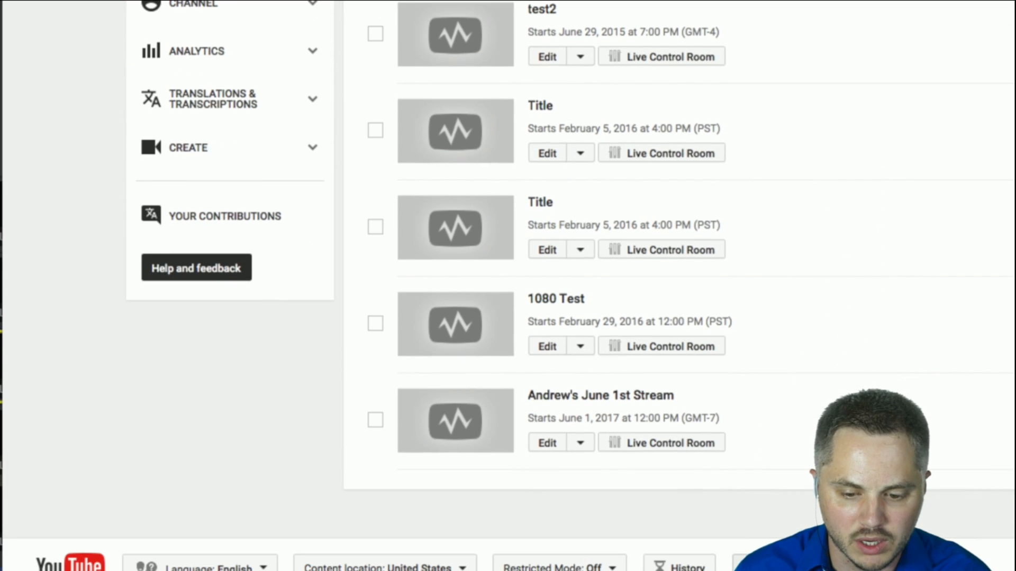
left_click(581, 444)
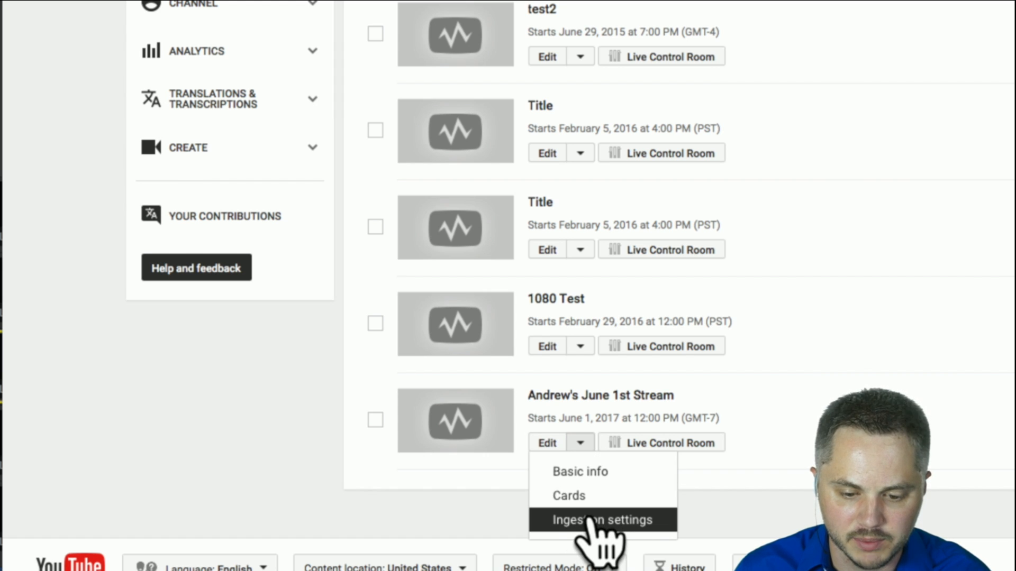
left_click(592, 516)
- Copy the Primary Server URL from the ingestion settings
scroll(608, 317, "down", 1)
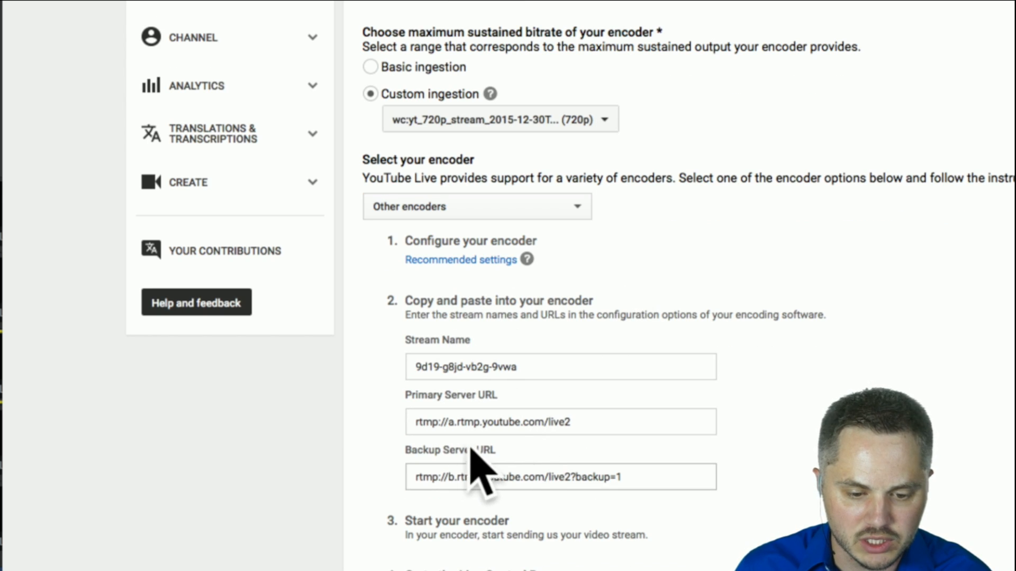
left_click(422, 425)
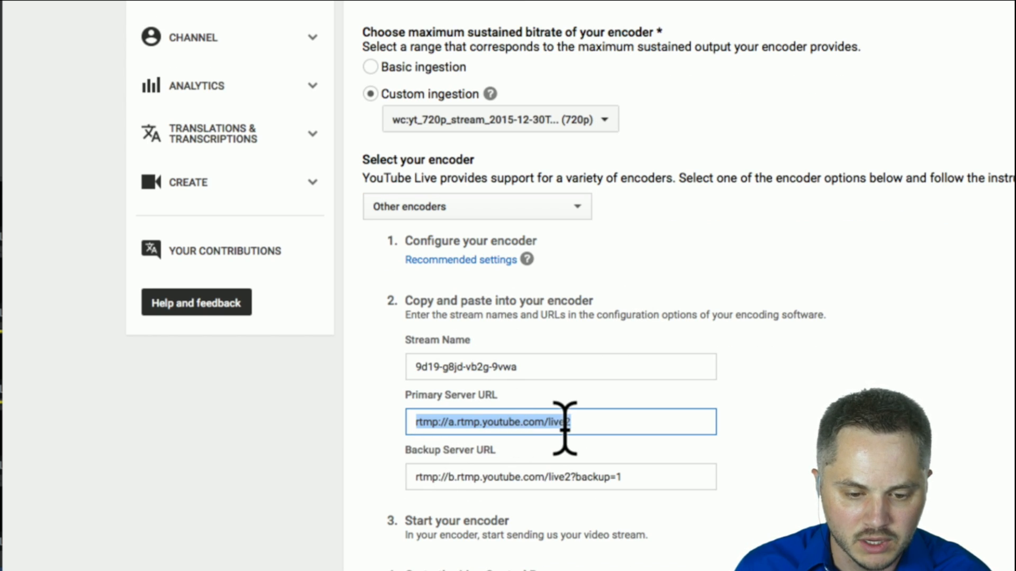
left_click(424, 479)
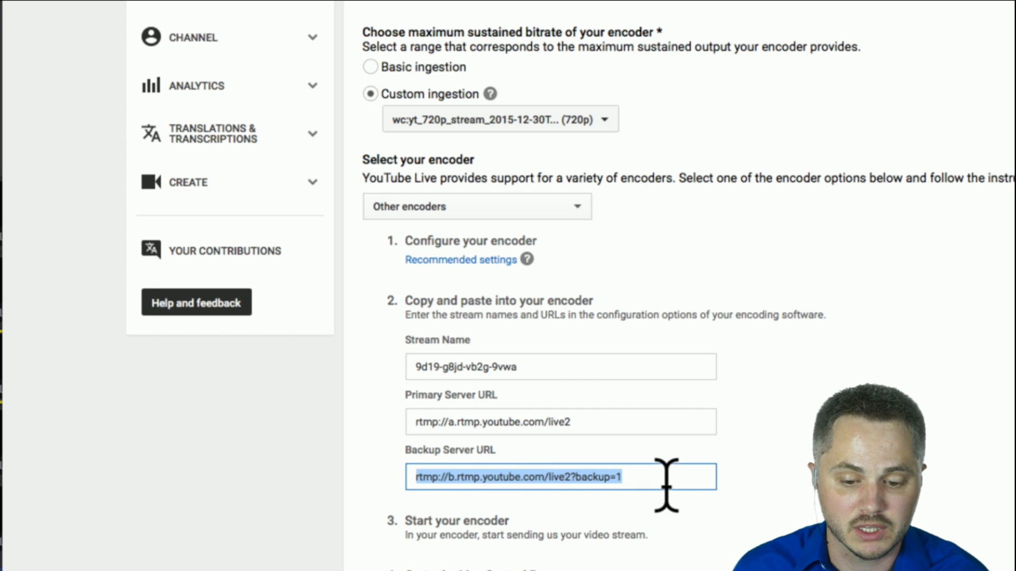
left_click_drag(587, 423, 407, 418)
key("super+c")
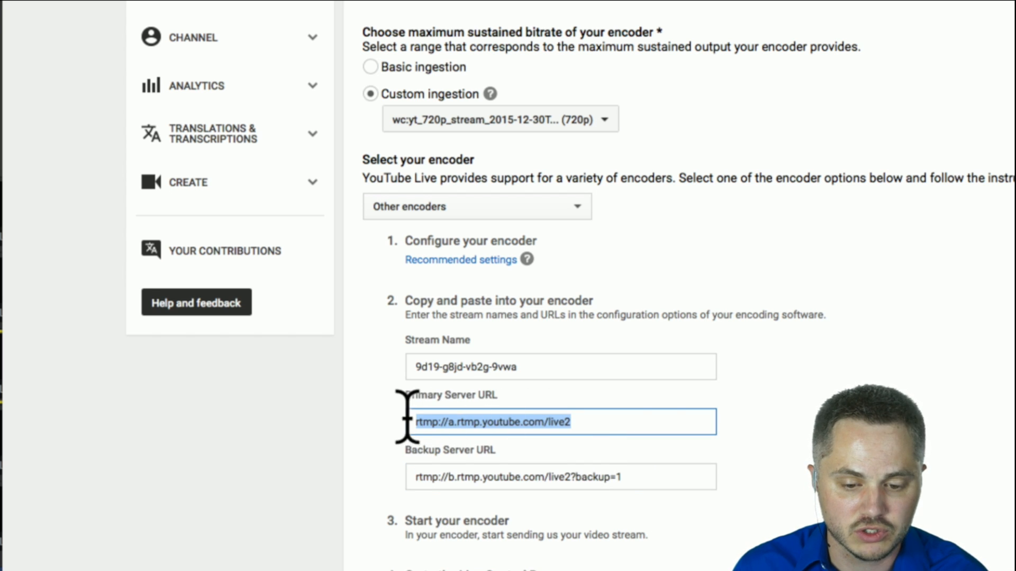
right_click(482, 428)
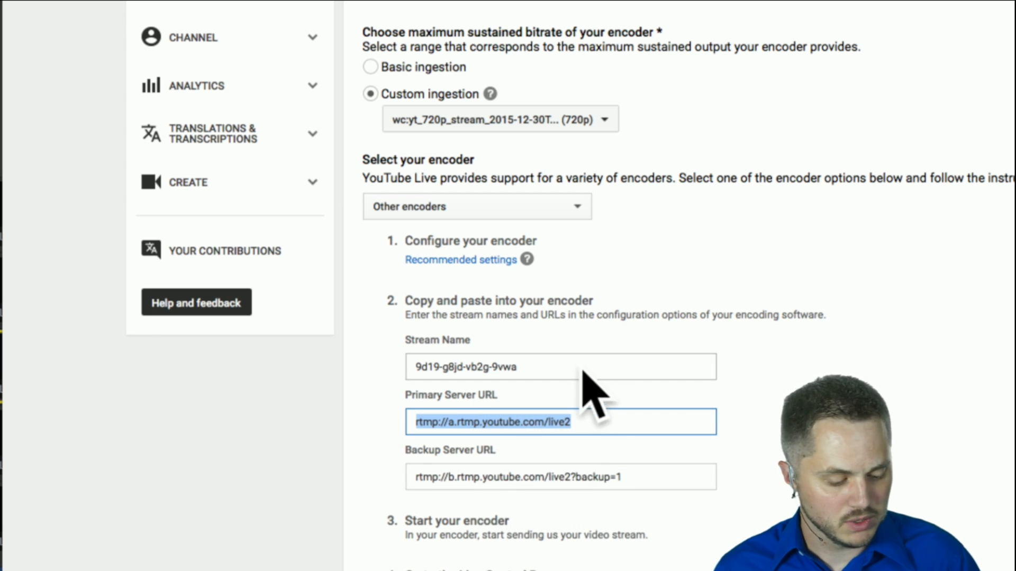
key("super+Tab")
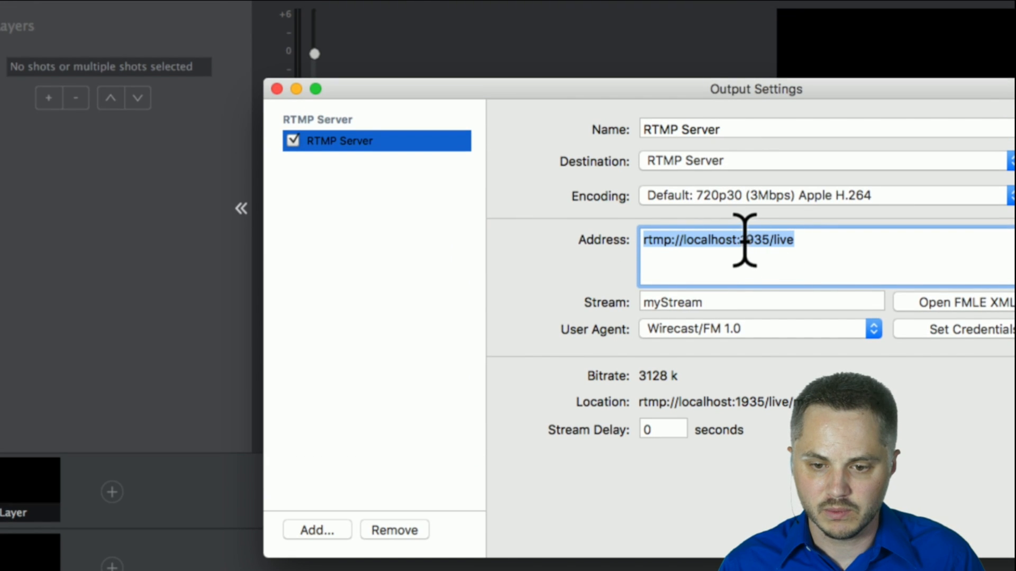
- Paste the YouTube primary URL into the Address field, then copy the event's stream name
right_click(745, 241)
left_click(778, 364)
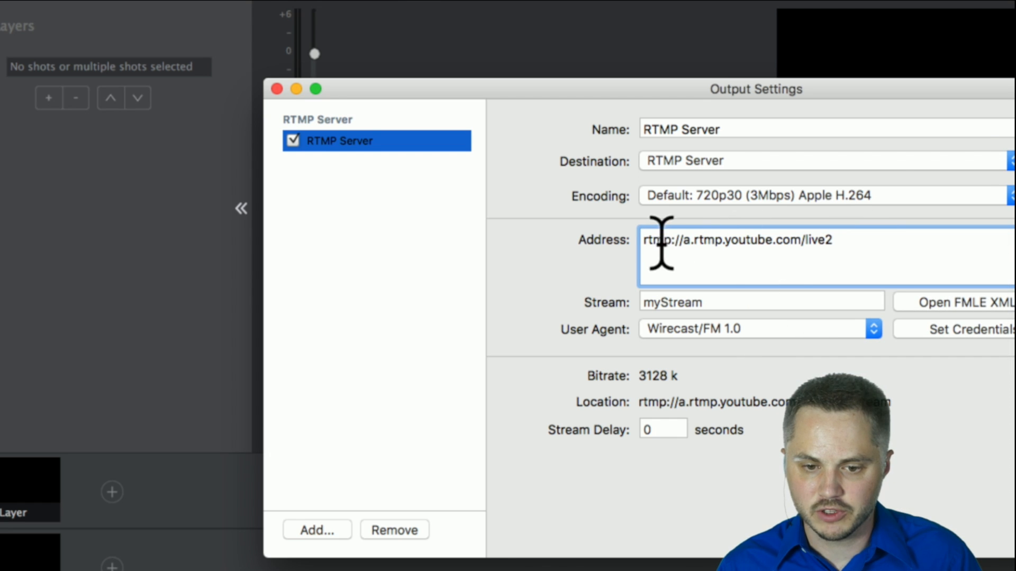
key("super+Tab")
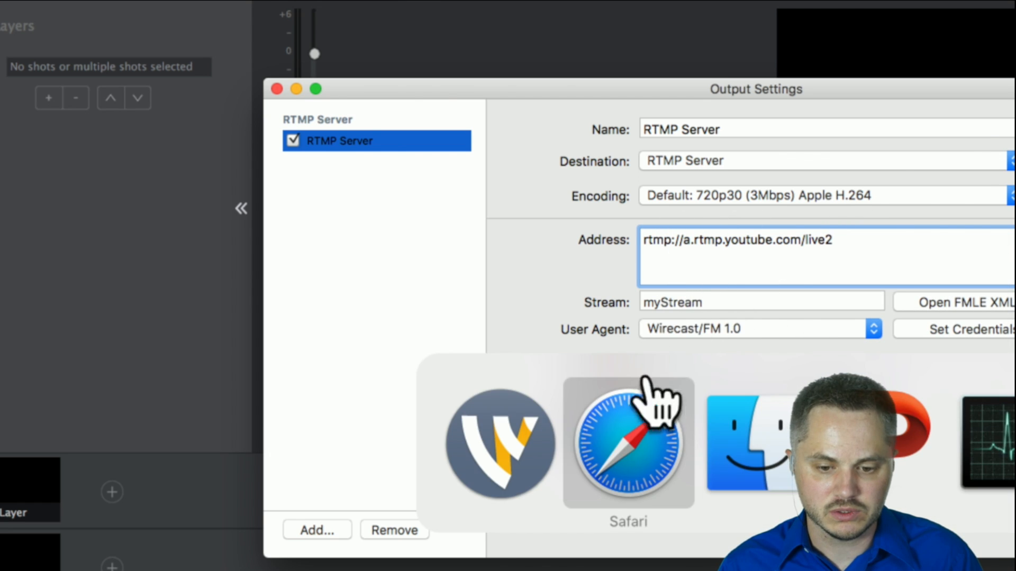
left_click(635, 415)
scroll(551, 449, "down", 4)
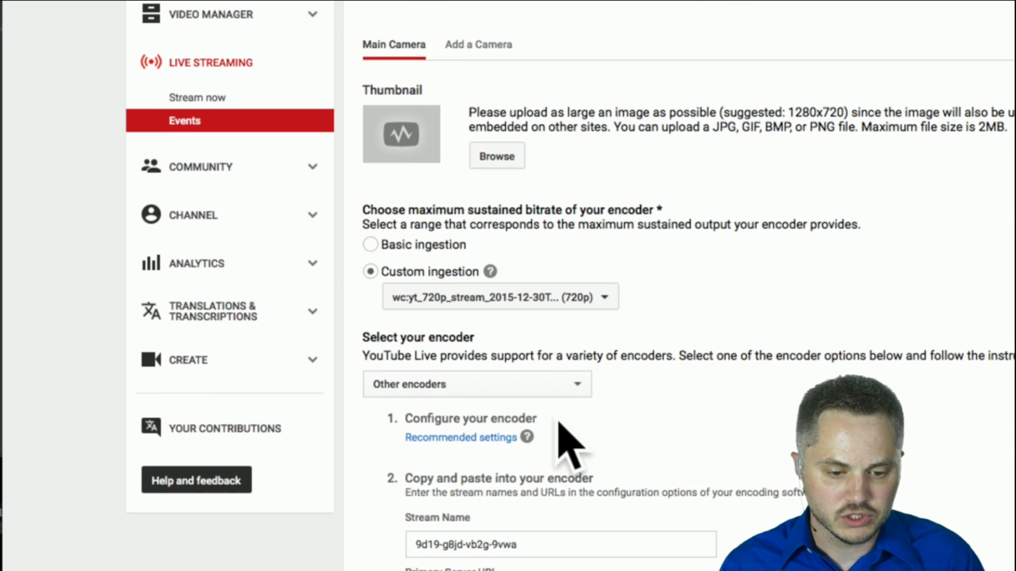
left_click_drag(518, 434, 351, 454)
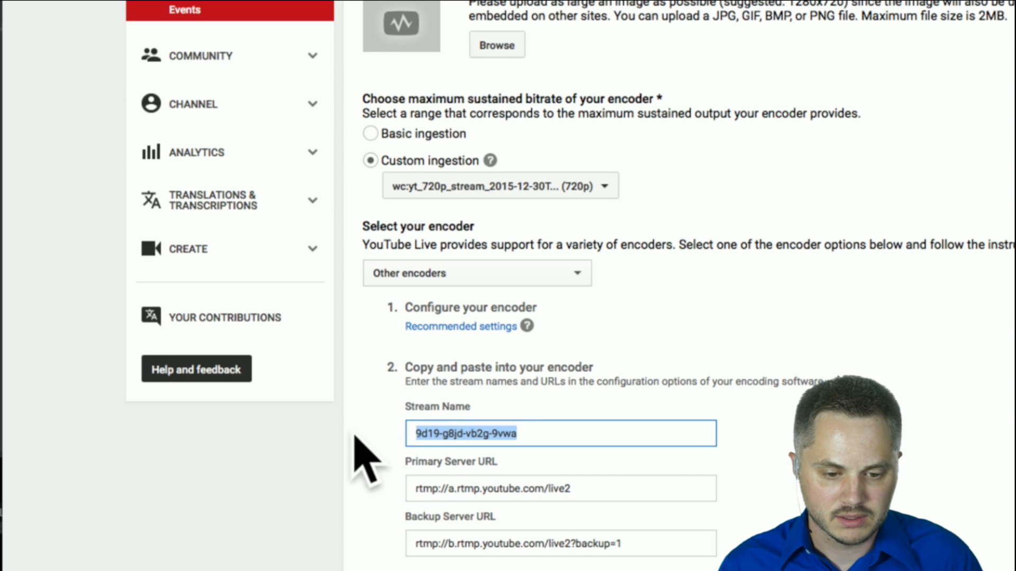
right_click(451, 433)
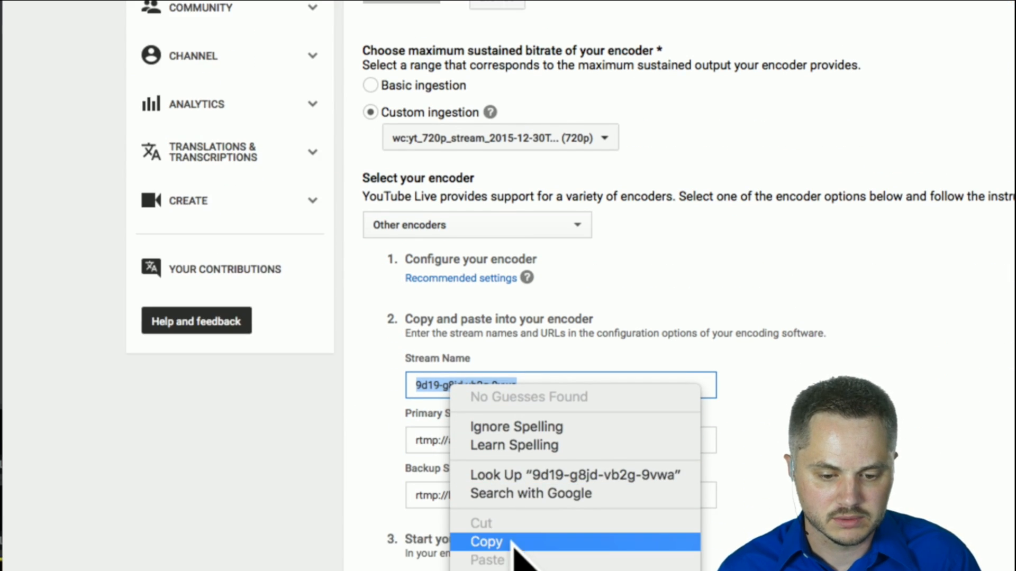
left_click(512, 568)
- Replace myStream in the Stream field with the copied YouTube stream name
key("super+Tab")
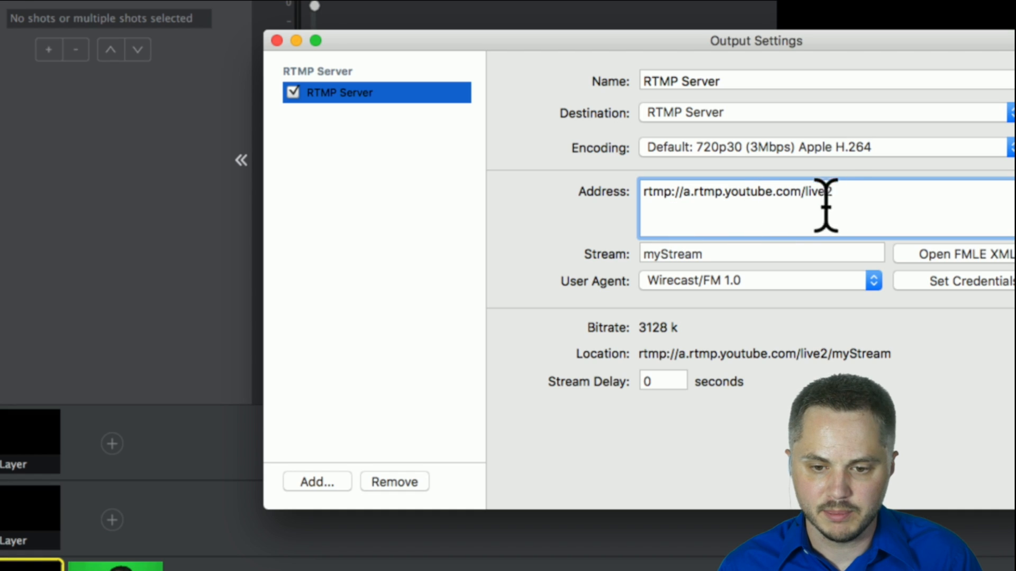
double_click(666, 254)
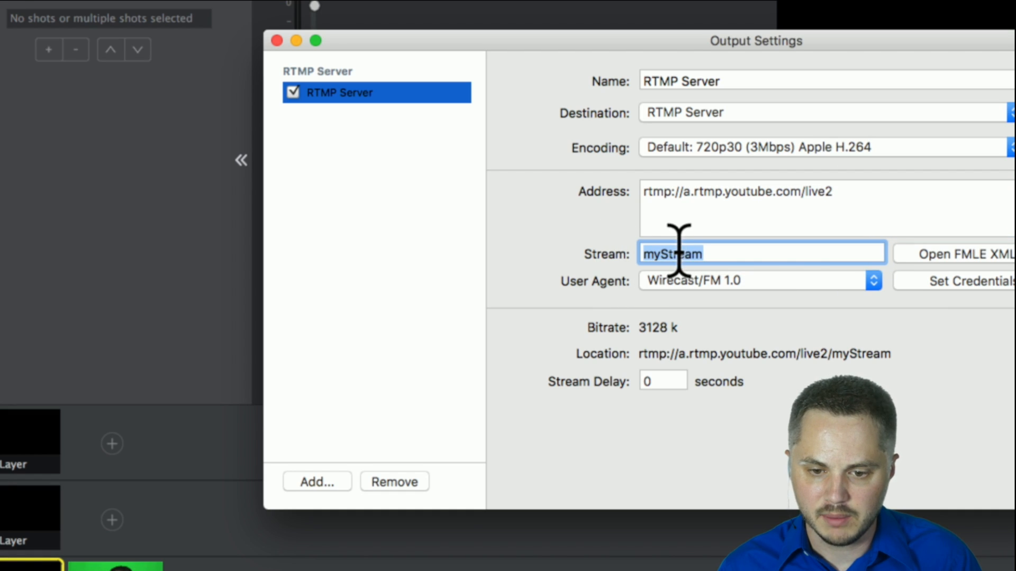
right_click(679, 247)
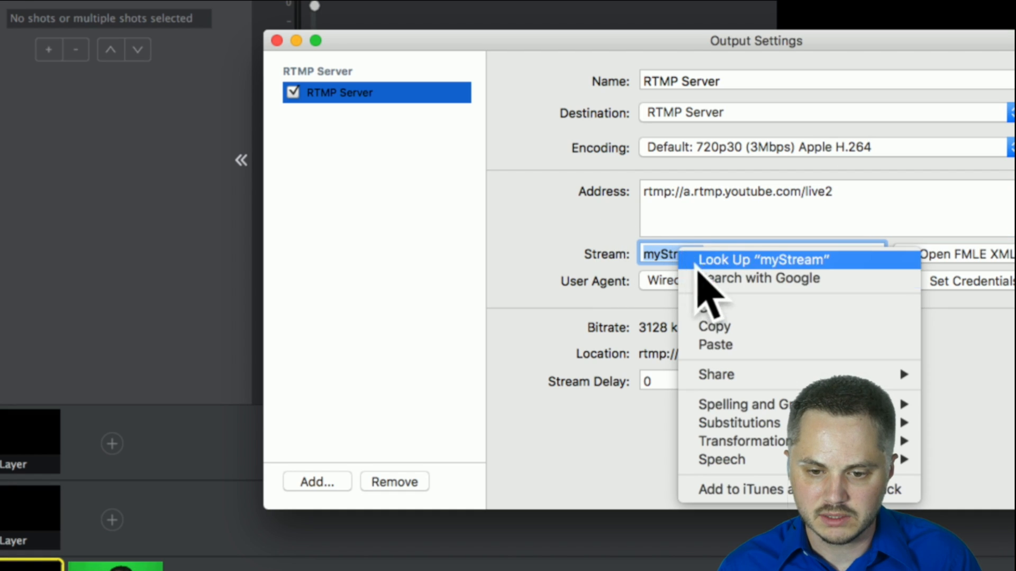
left_click(719, 345)
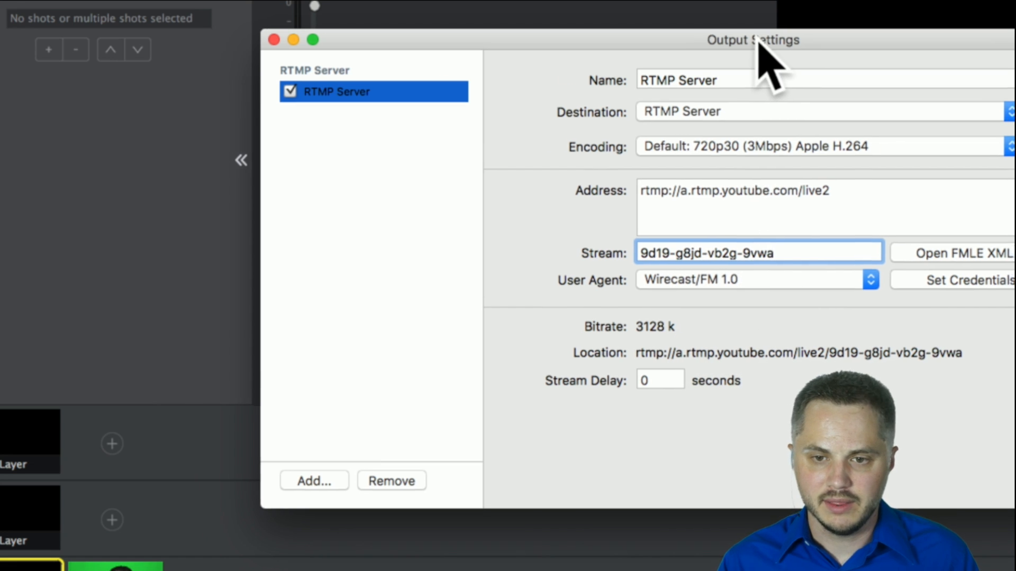
left_click_drag(761, 42, 604, 49)
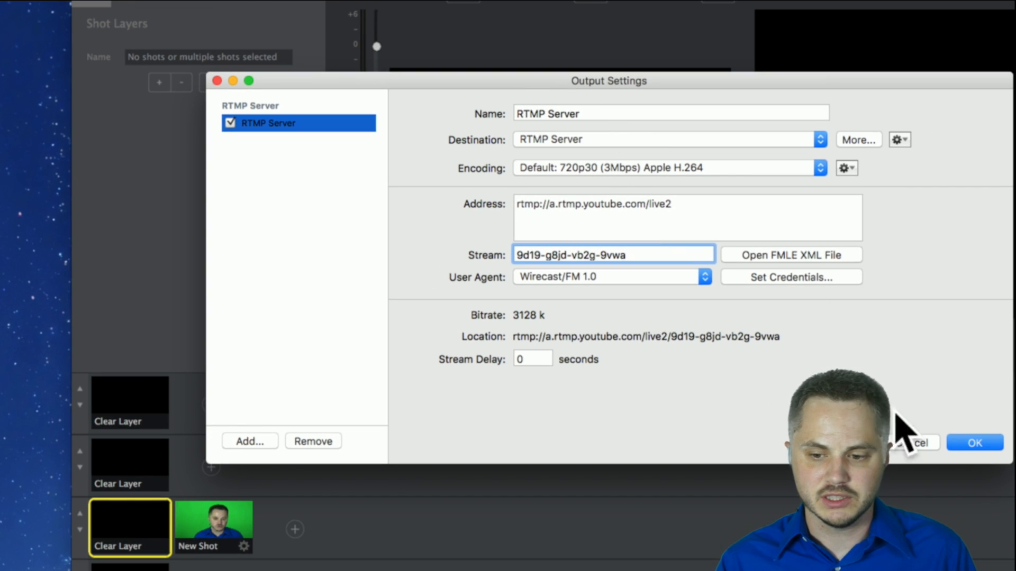
- Name the output 'Youtube June Event', save it, and dismiss the -4020 publishing error
left_click(583, 113)
type("Youtube June Event")
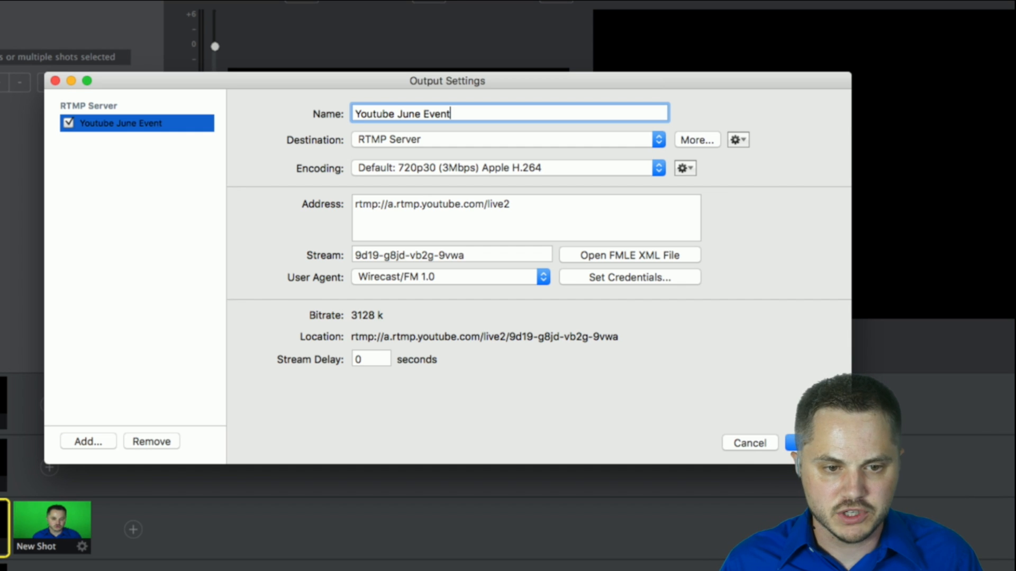
left_click(813, 444)
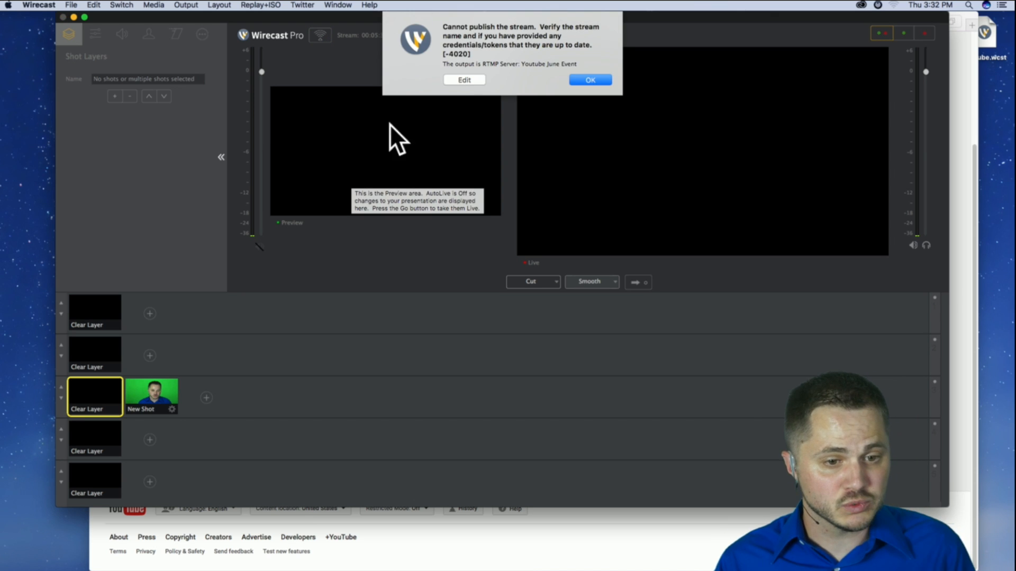
left_click(591, 80)
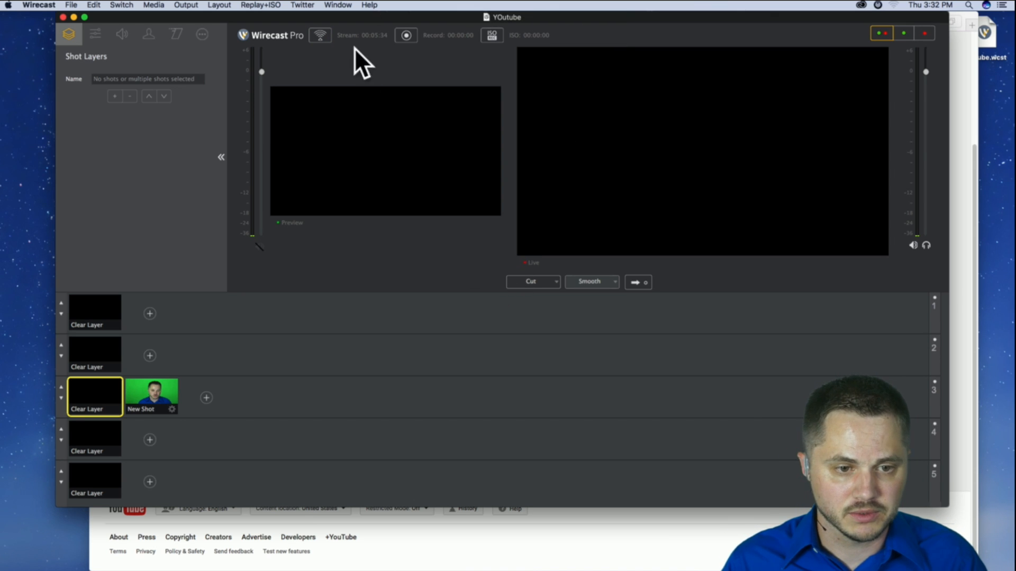
left_click(193, 5)
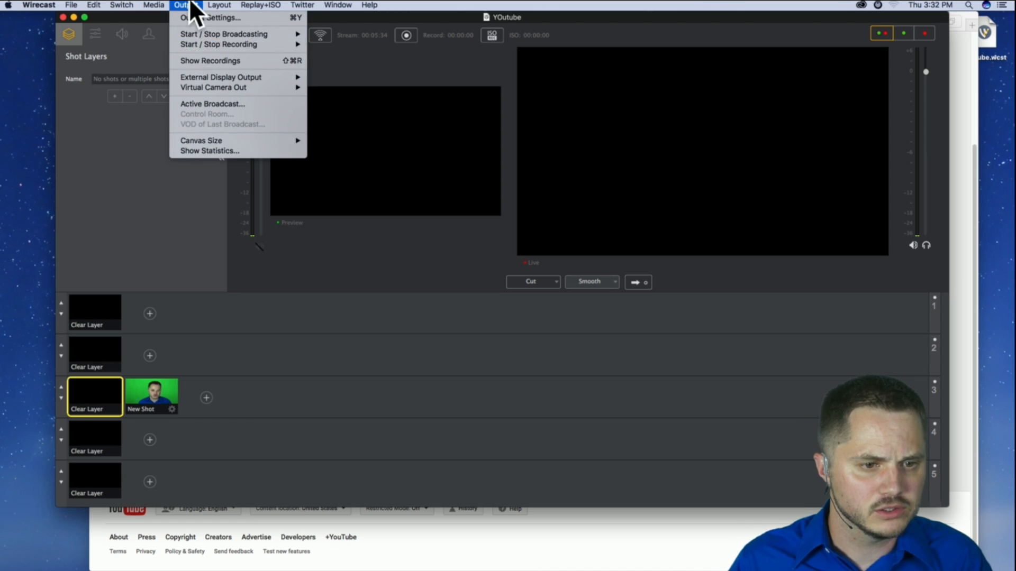
- In the encoding details, change the encoder preset to YouTube: 720p30 Apple H.264 (4000 Kbps)
left_click(195, 18)
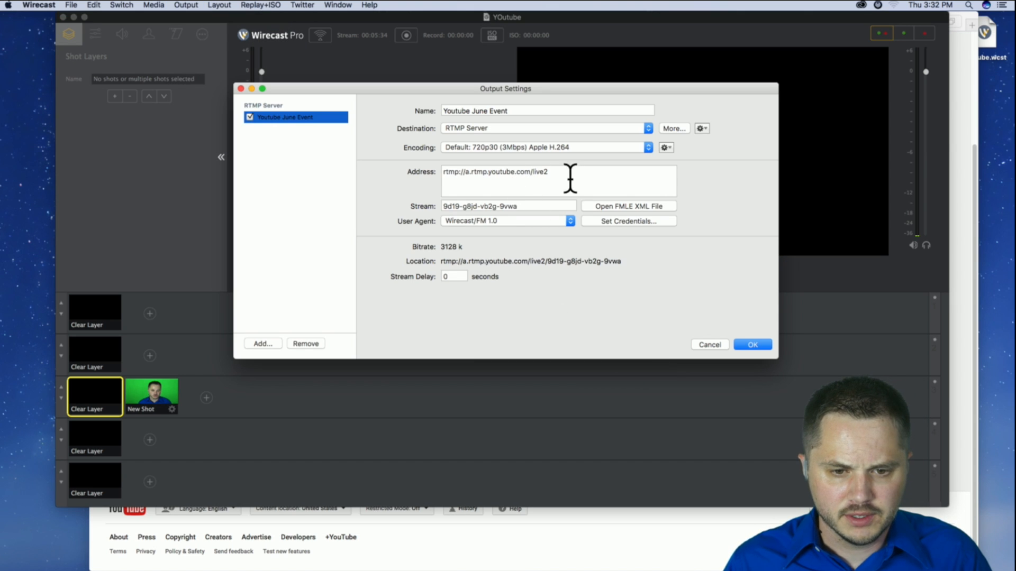
left_click(646, 146)
left_click(668, 148)
left_click(669, 148)
left_click(687, 161)
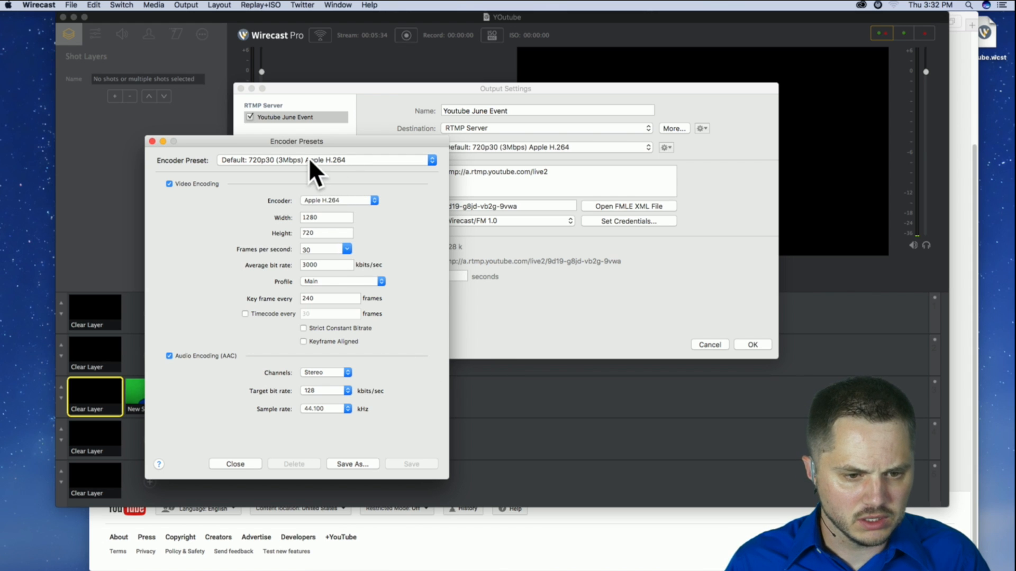
left_click_drag(300, 144, 541, 119)
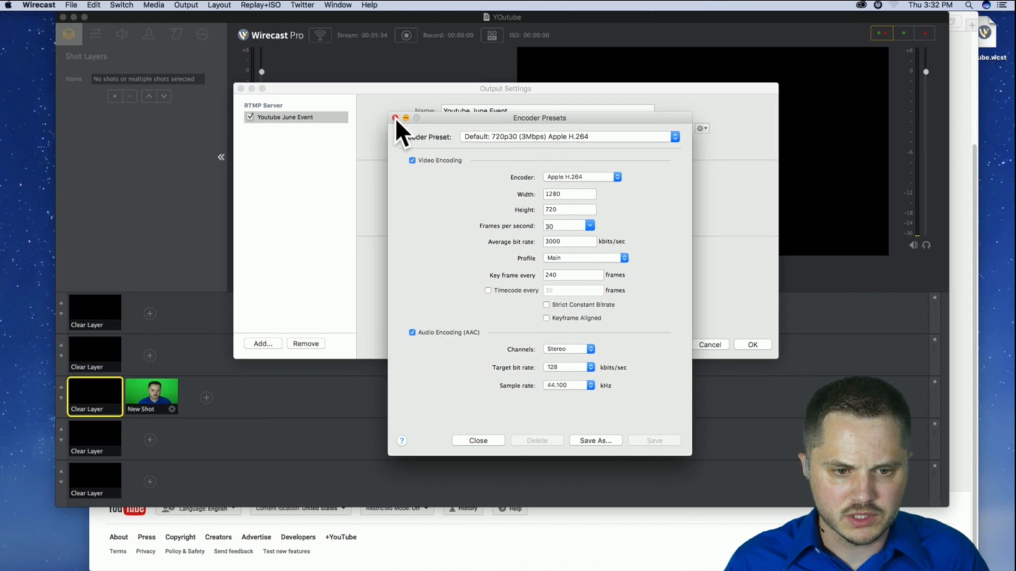
left_click(509, 137)
mouse_move(556, 564)
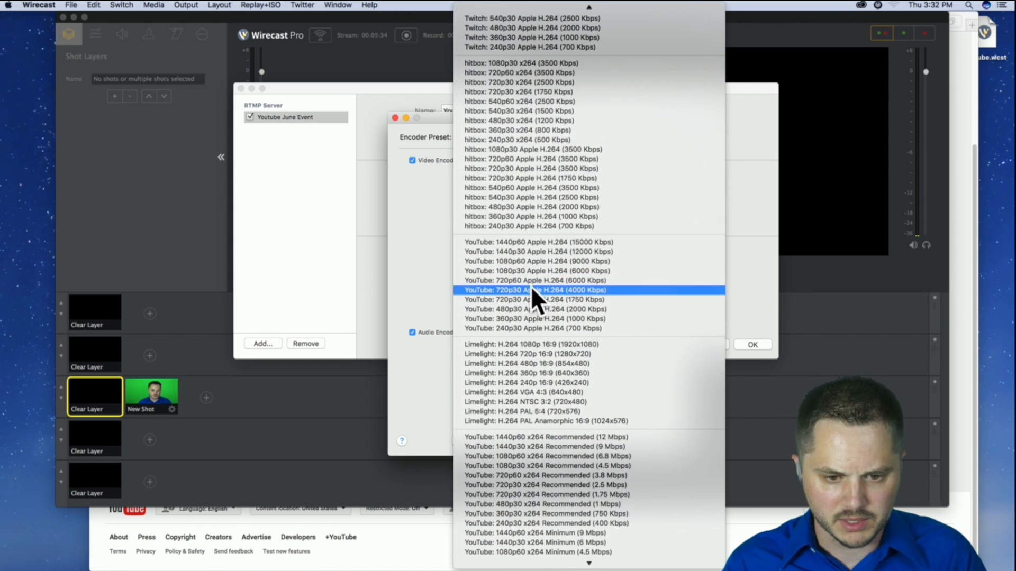
left_click(496, 291)
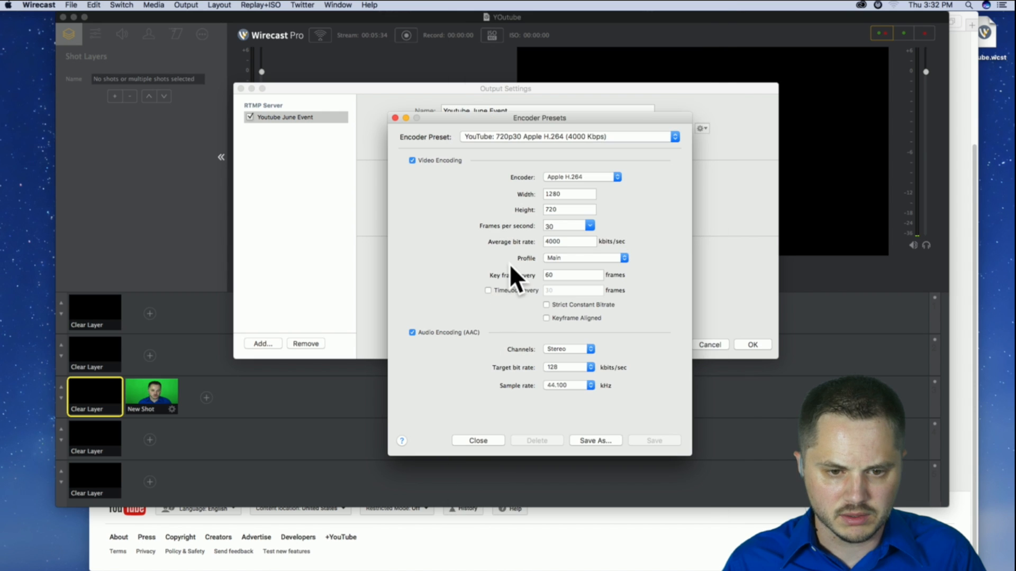
key("super+Tab")
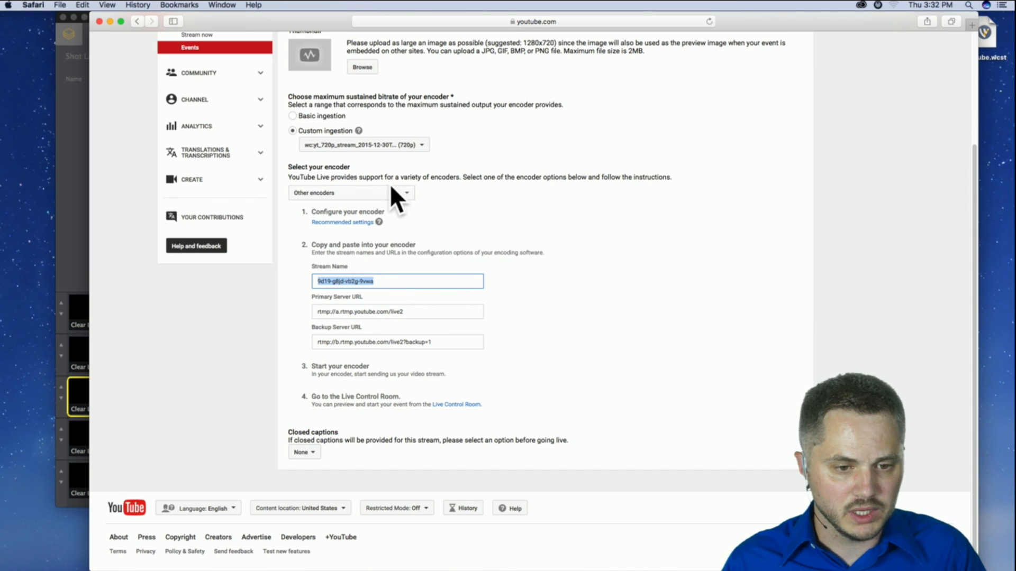
- Try Wirecast for YouTube, then Flash Media Live Encoder (FMLE), as the event's encoder
left_click(412, 145)
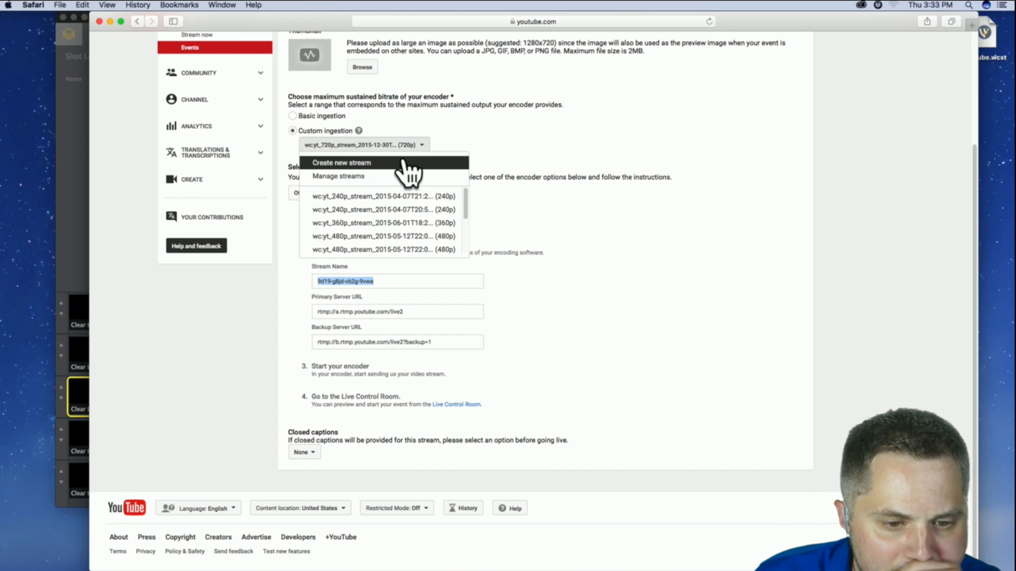
left_click(392, 145)
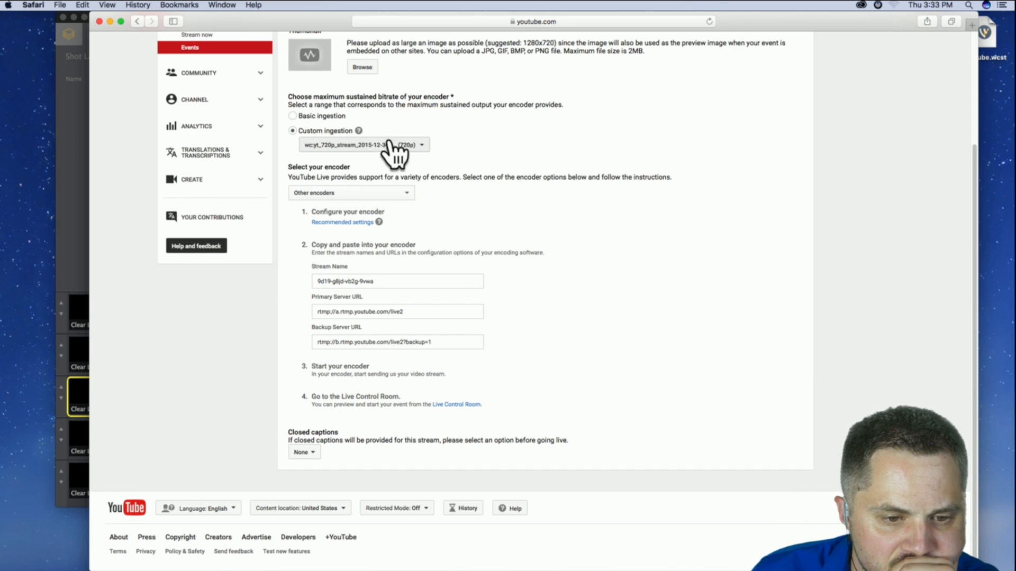
left_click(360, 188)
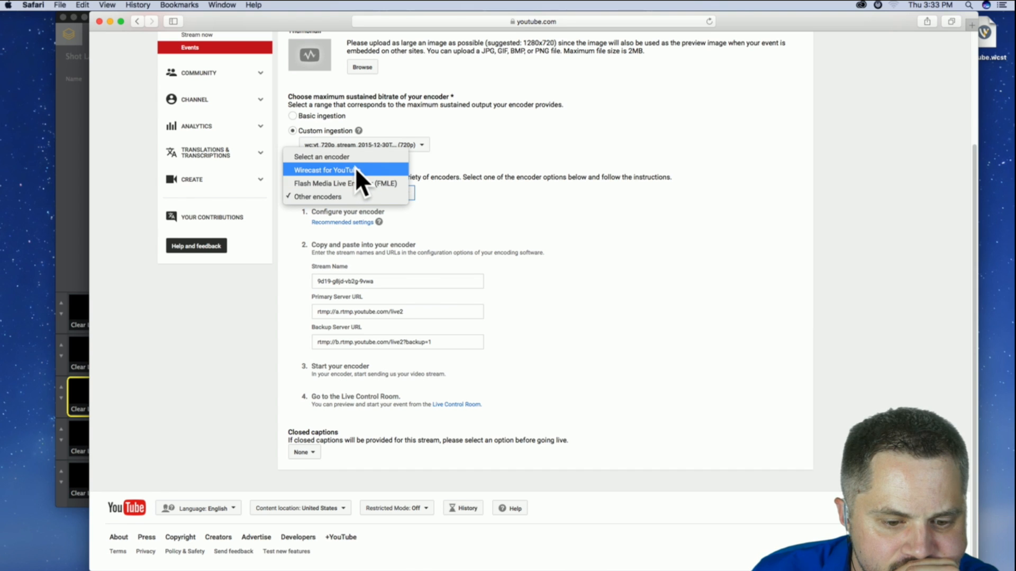
left_click(355, 169)
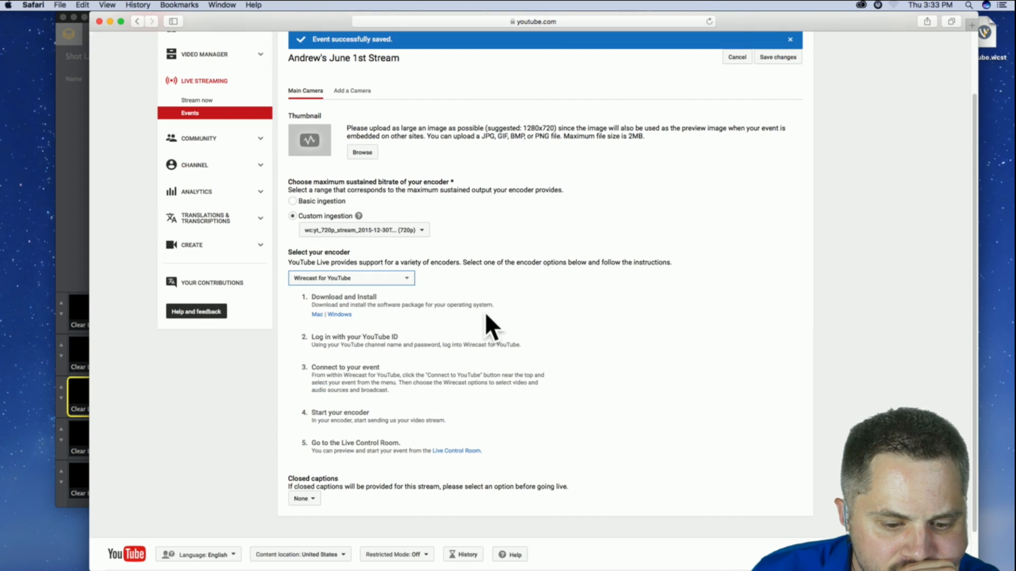
left_click(354, 276)
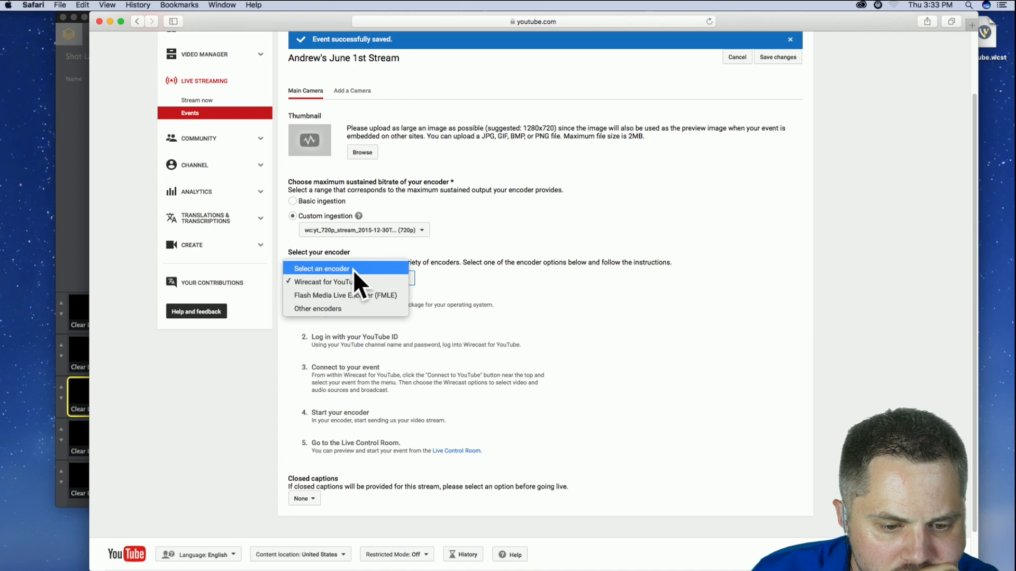
left_click(354, 270)
left_click(356, 352)
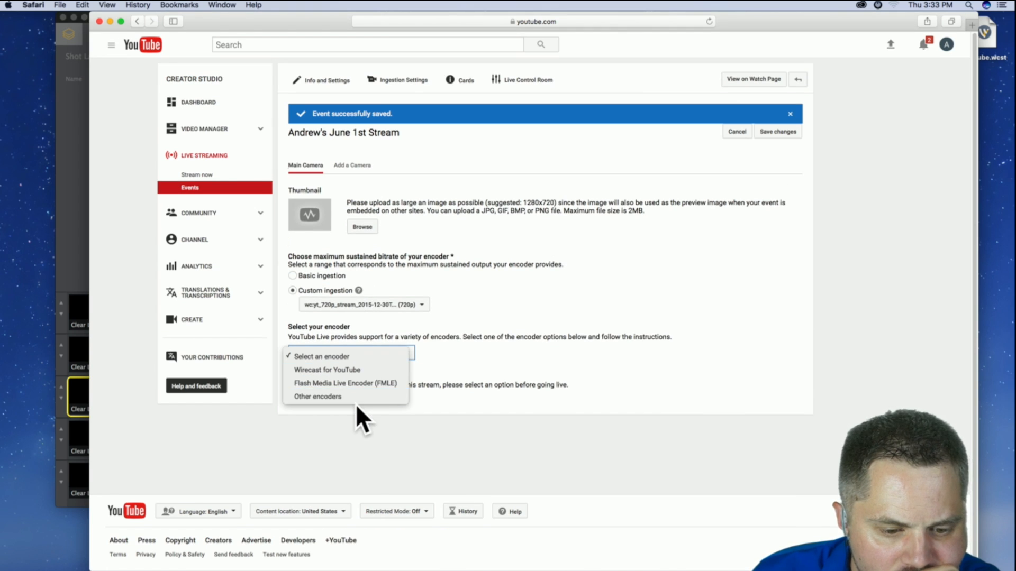
left_click(354, 384)
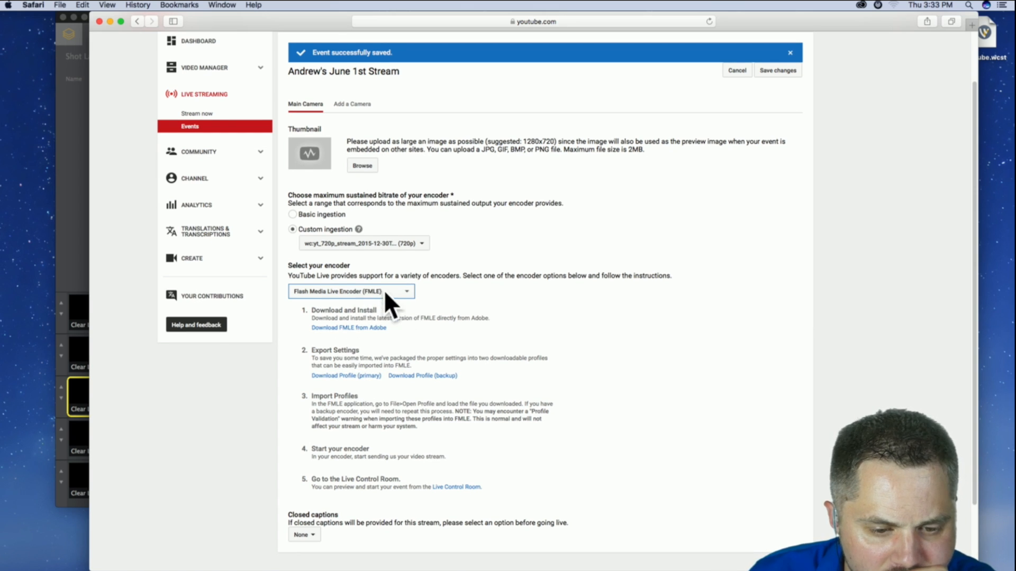
- Set the event's encoder to Other encoders
left_click(410, 246)
left_click(417, 233)
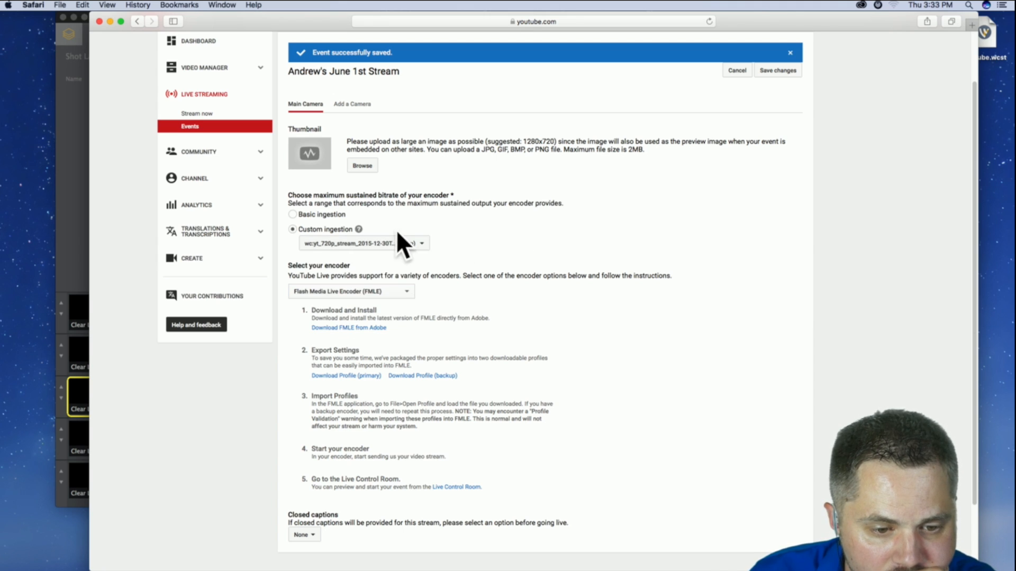
left_click(374, 293)
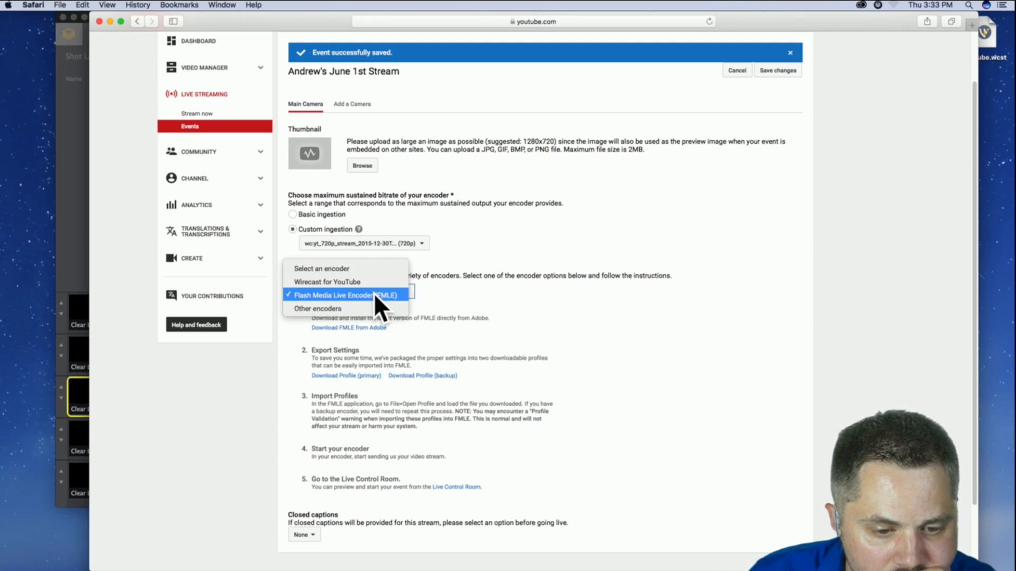
left_click(364, 265)
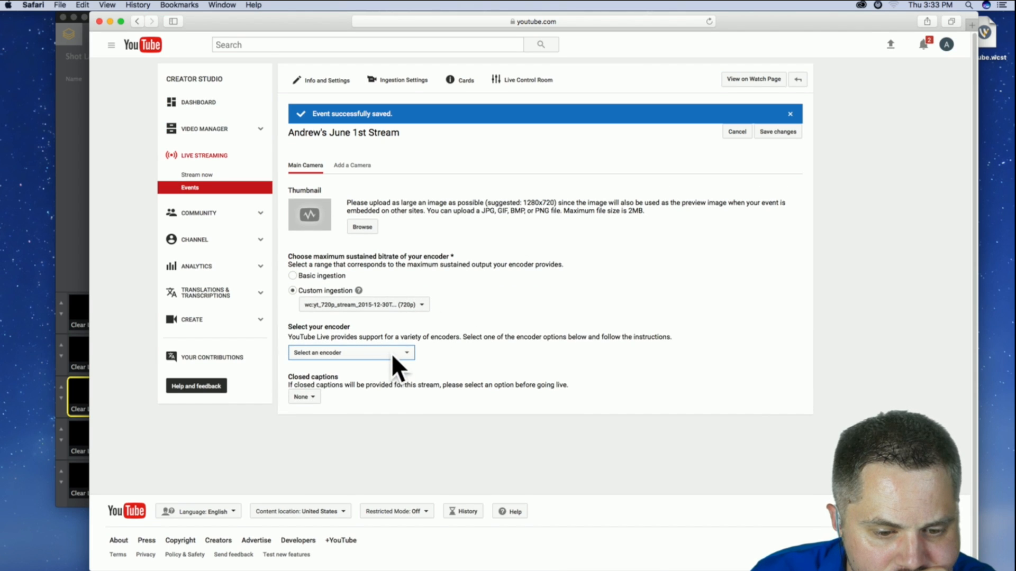
left_click(393, 353)
left_click(369, 398)
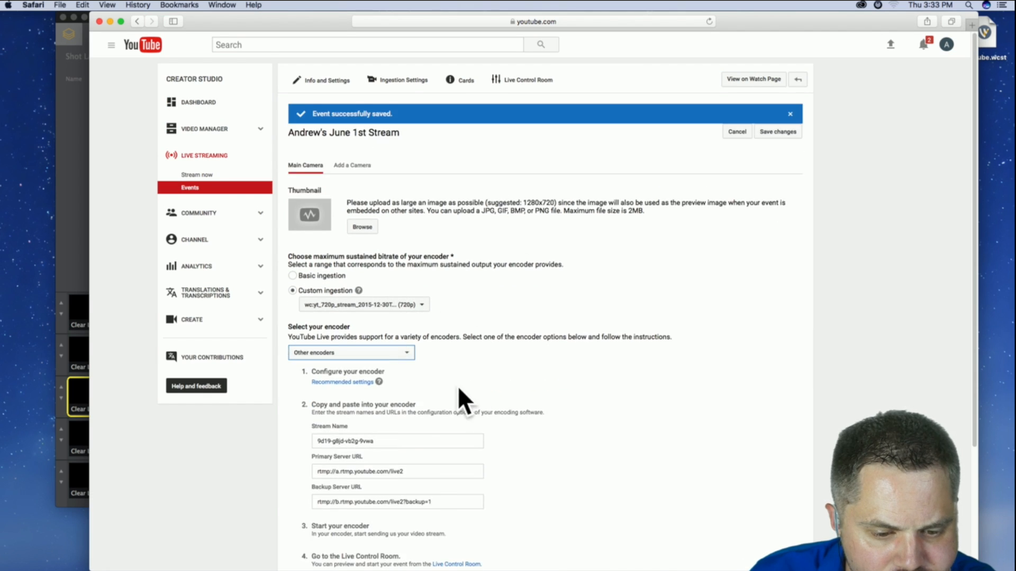
scroll(463, 389, "down", 5)
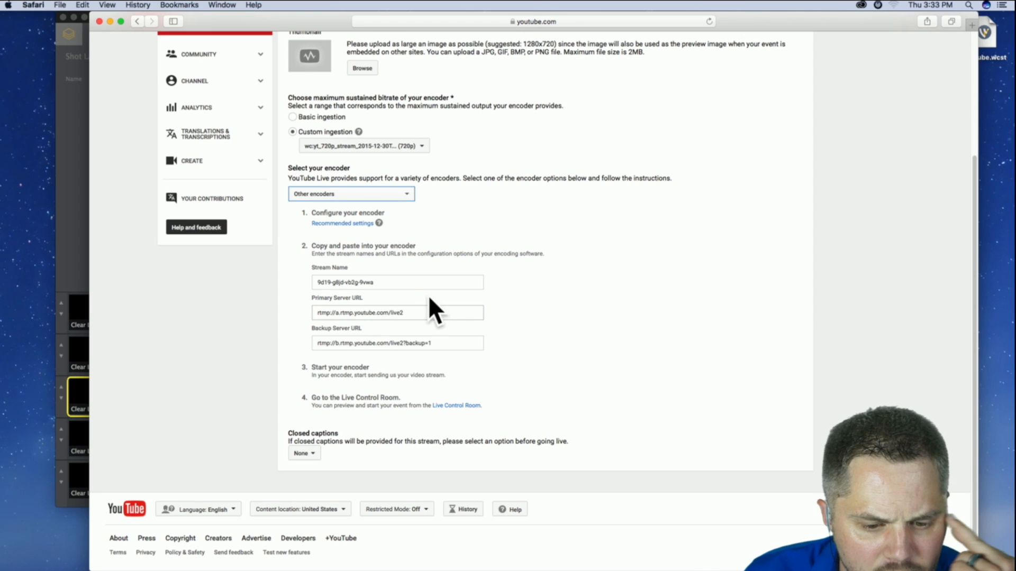
scroll(408, 172, "up", 1)
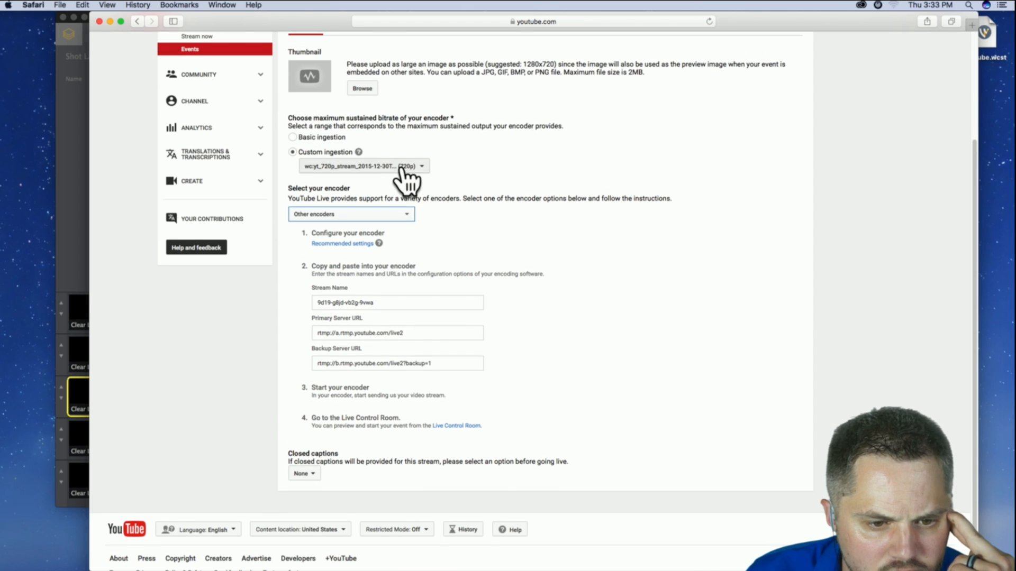
left_click(406, 167)
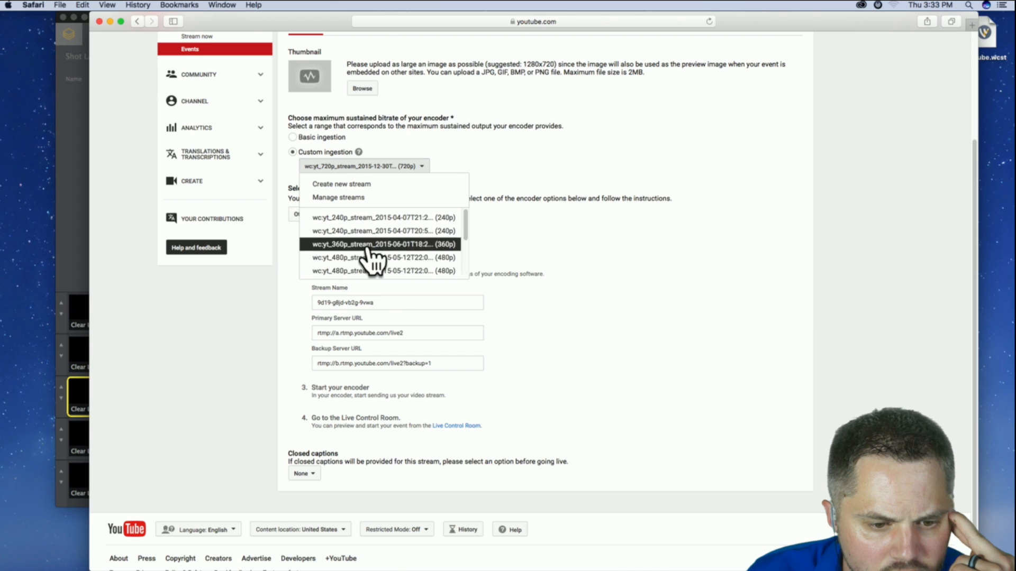
left_click_drag(465, 223, 466, 252)
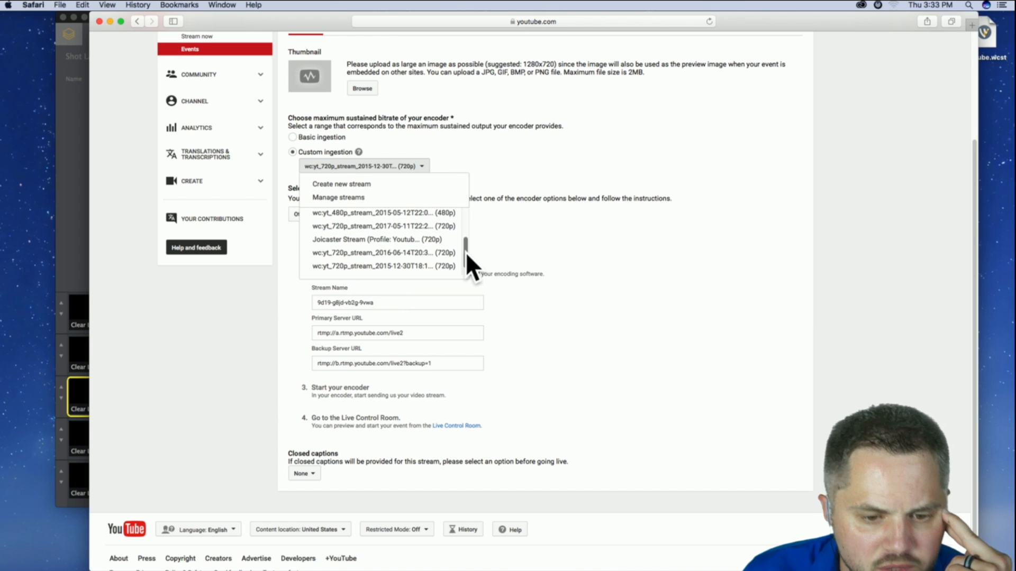
left_click(384, 227)
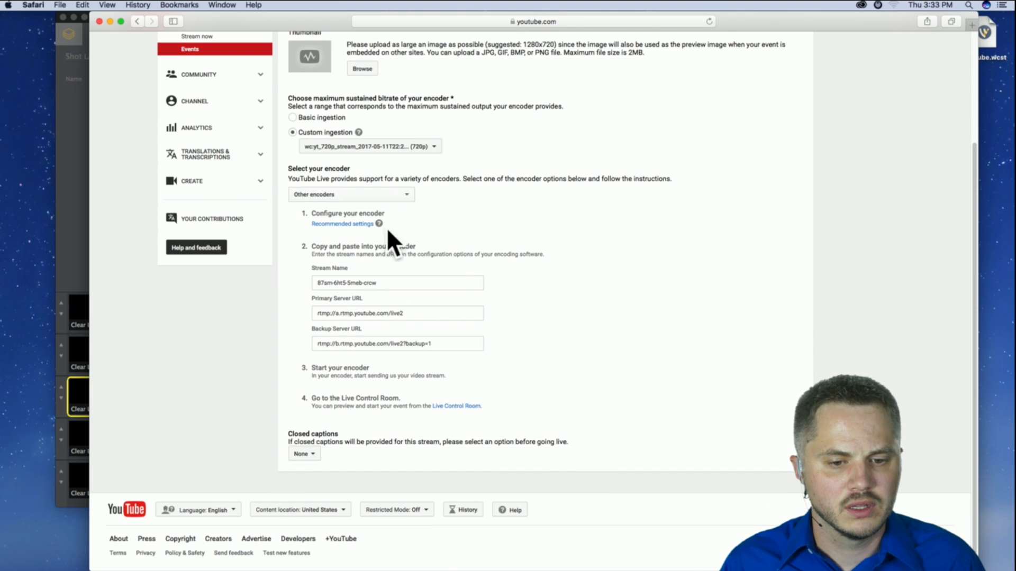
scroll(429, 215, "up", 5)
left_click(435, 305)
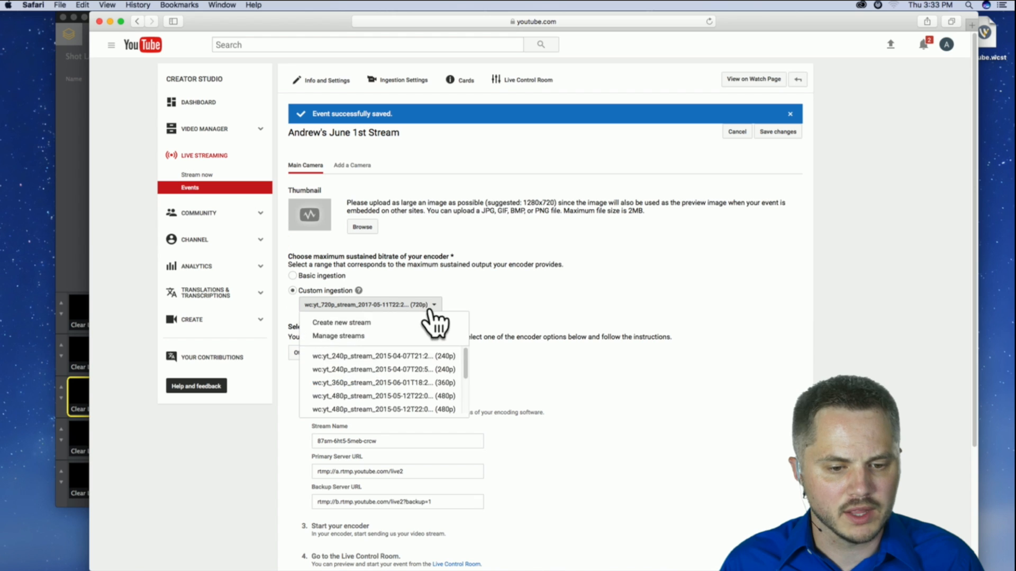
left_click(571, 302)
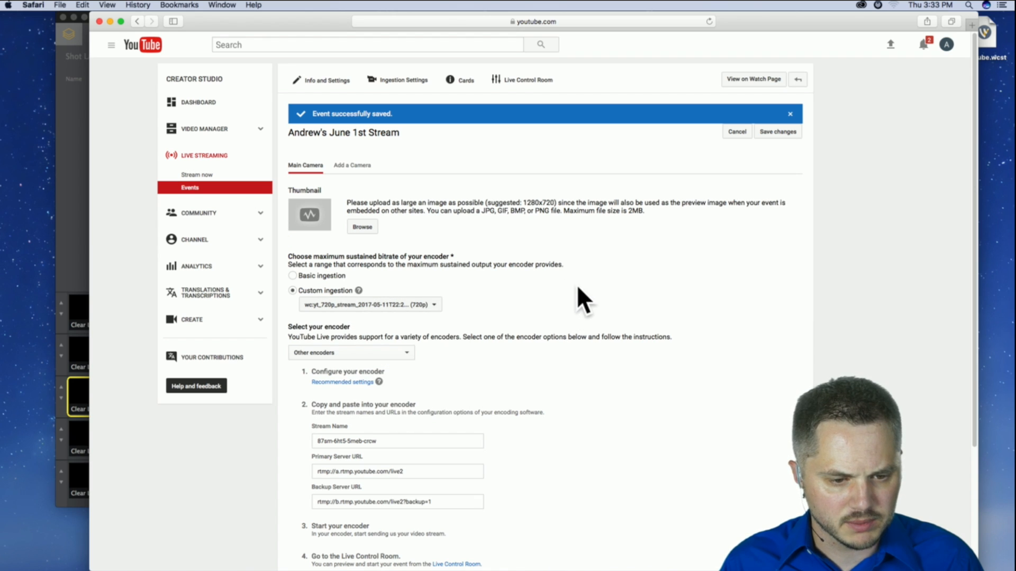
- Select the new stream name for copying
scroll(532, 288, "down", 2)
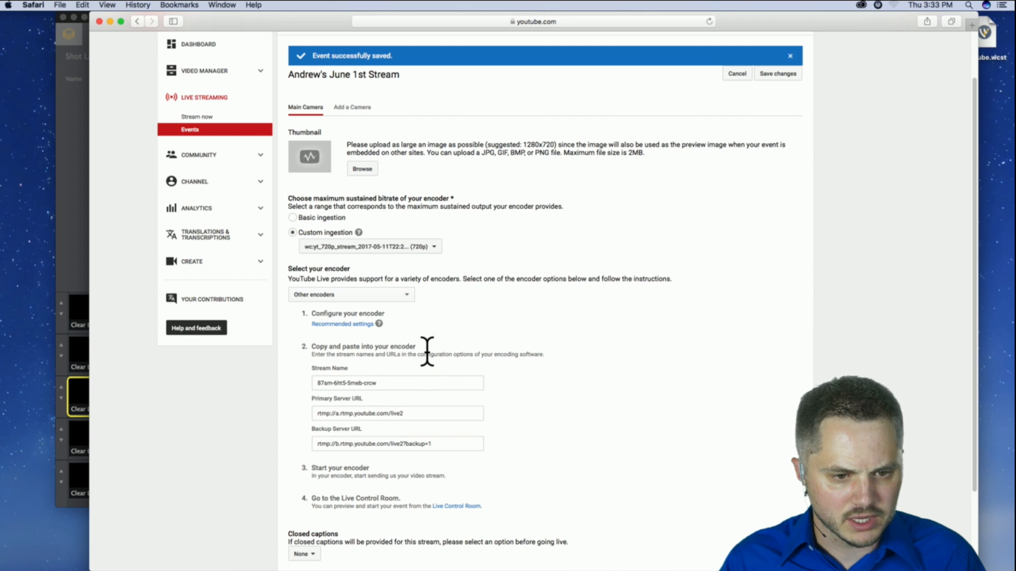
left_click_drag(388, 383, 275, 374)
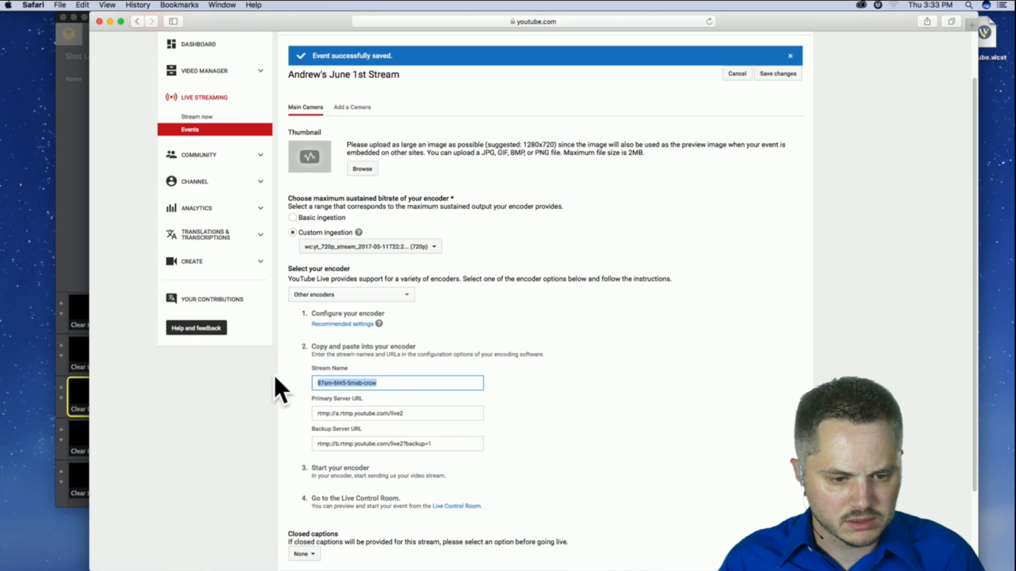
key("super+Tab")
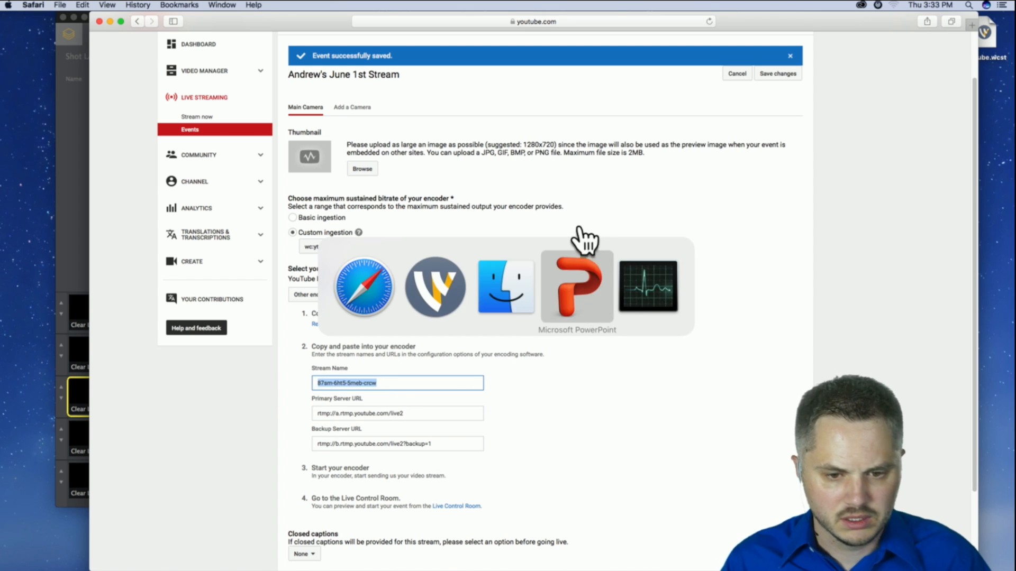
- Save the current encoder settings as a new preset named 'My Custom Youtube 720p'
left_click(442, 288)
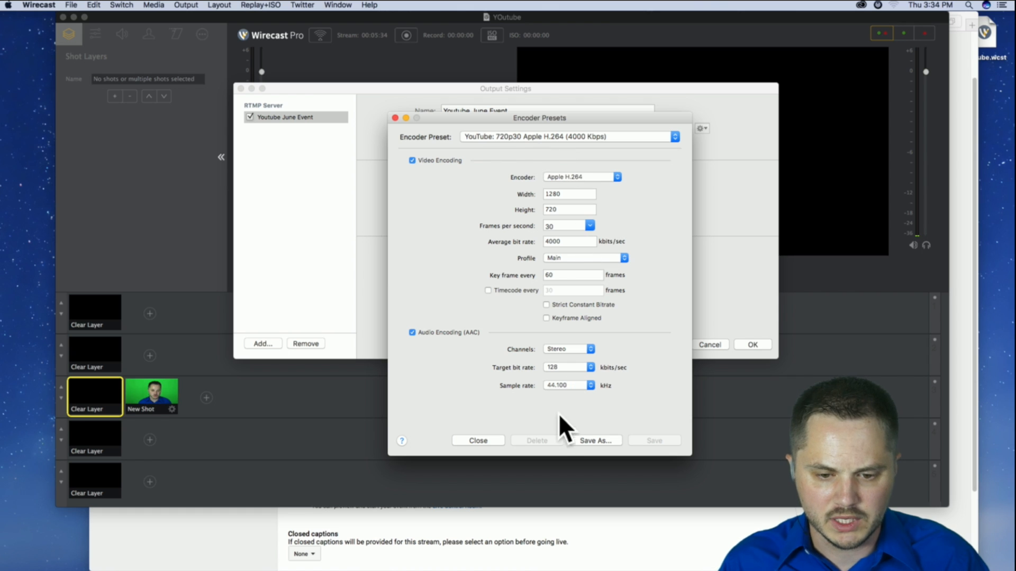
left_click(592, 441)
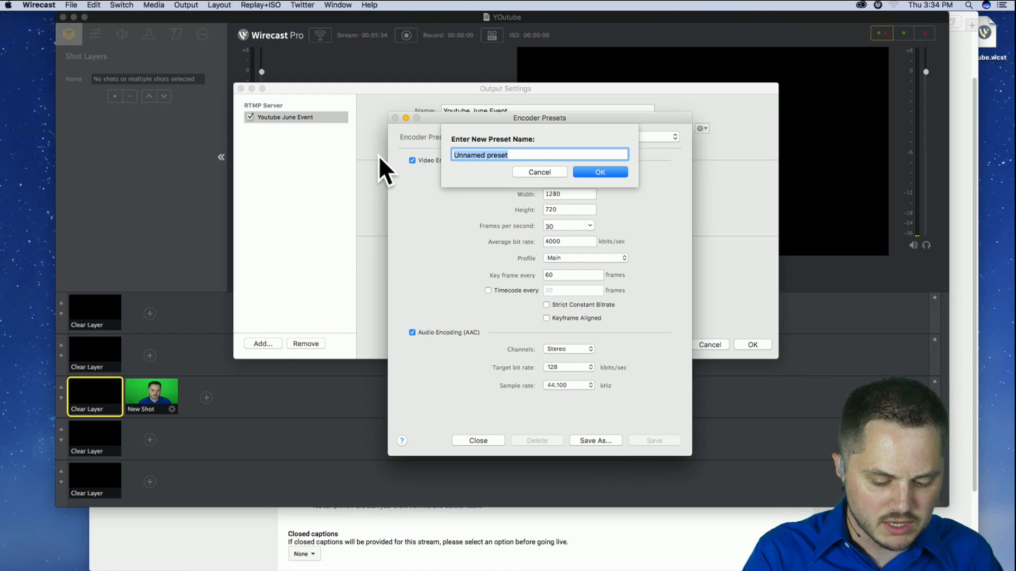
type("My Custom Youtube 720p")
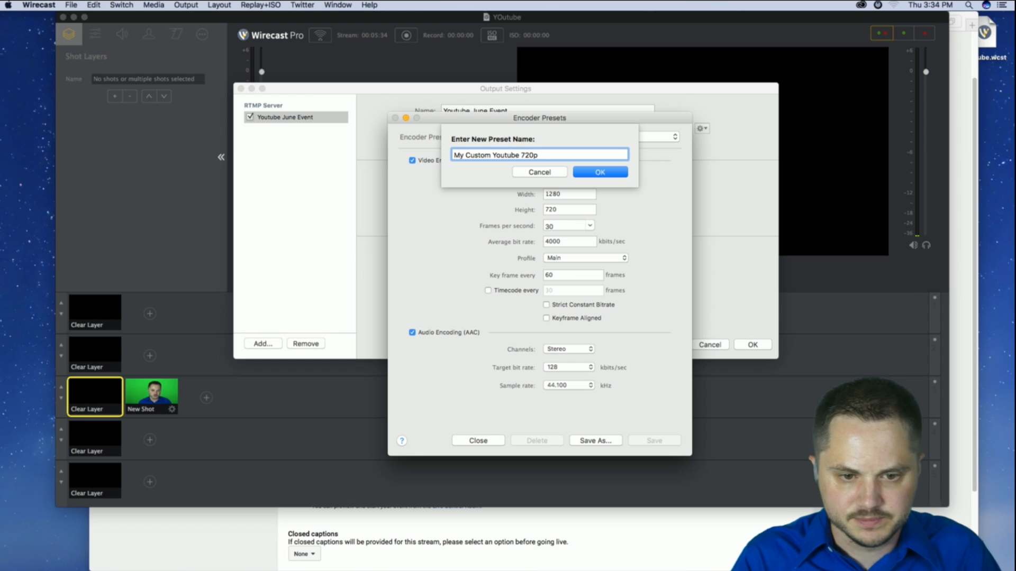
key("Return")
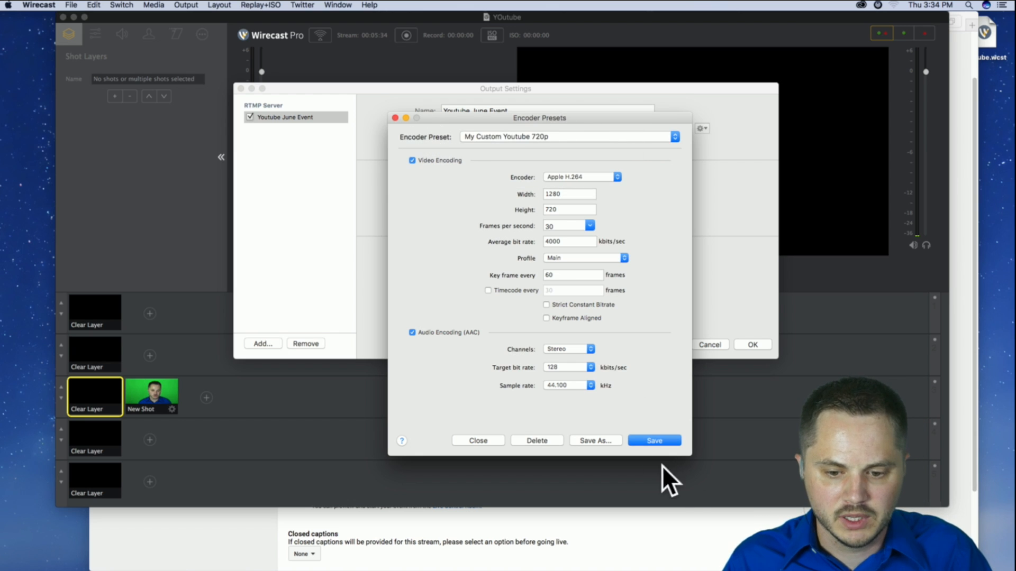
left_click(658, 441)
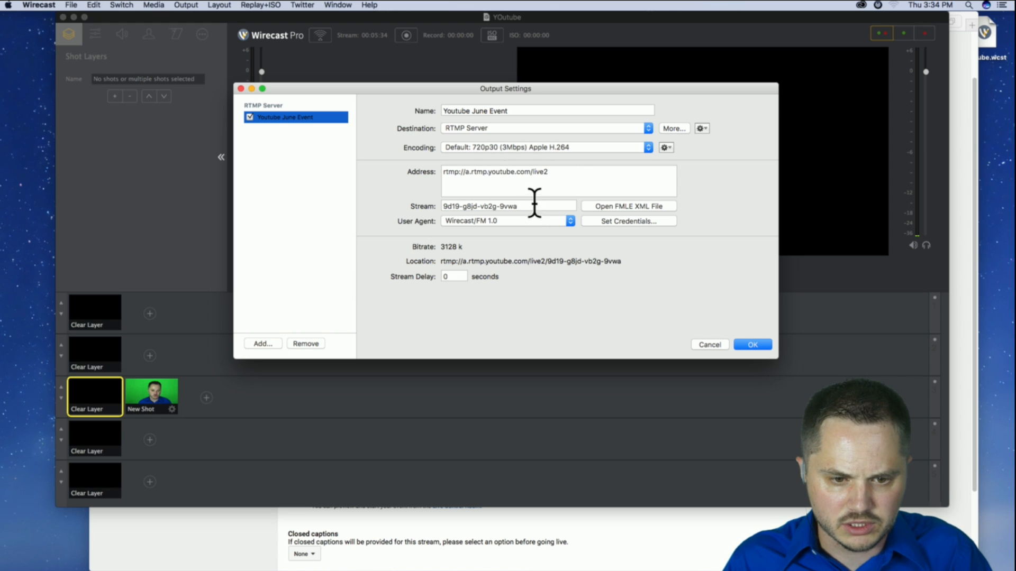
- Paste the new stream key over the old one in the Stream field and apply the settings
left_click_drag(535, 202, 339, 194)
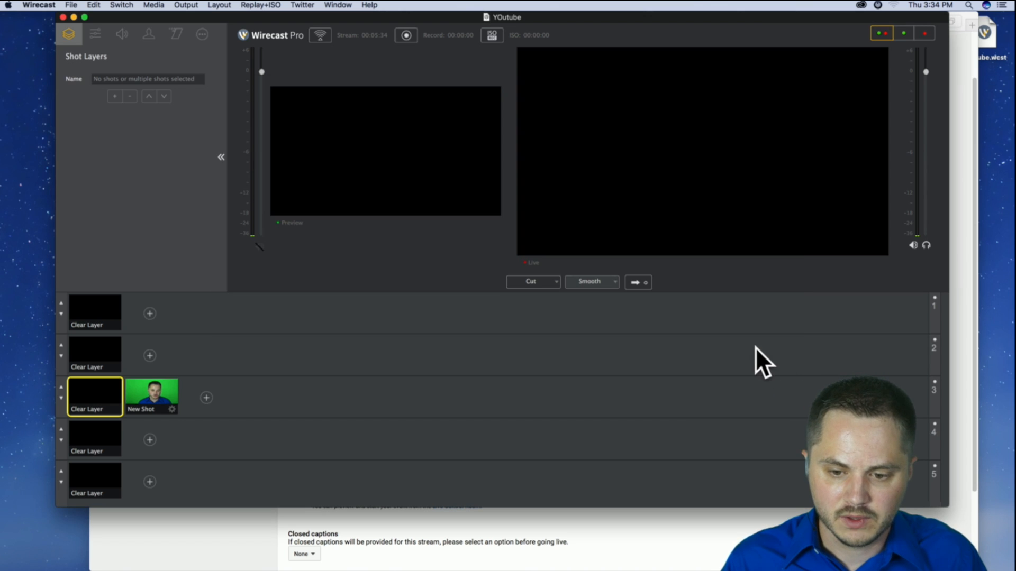
left_click(755, 347)
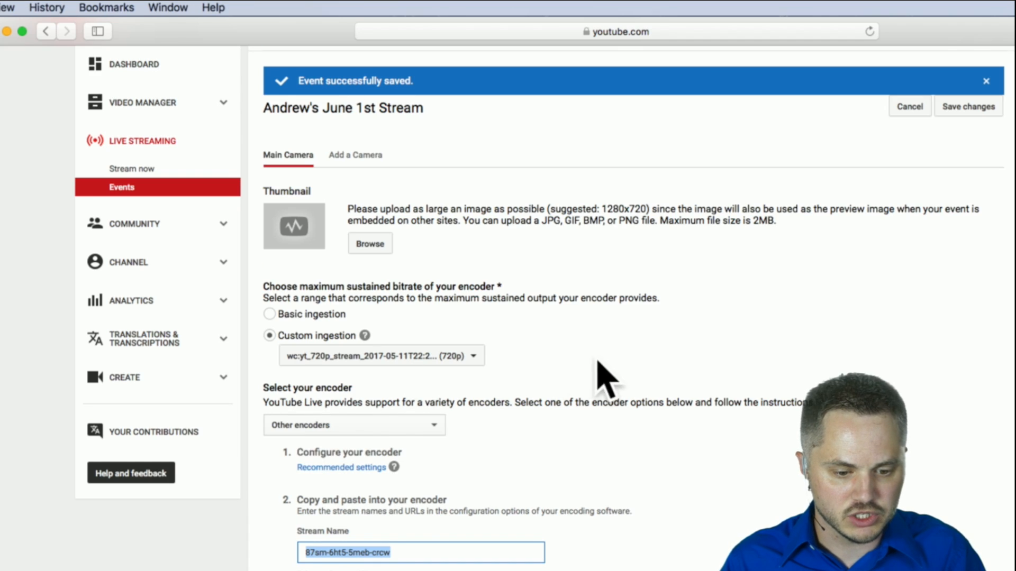
- Review the primary server URL and ingestion stream list without changing them
scroll(680, 419, "down", 3)
scroll(688, 421, "up", 5)
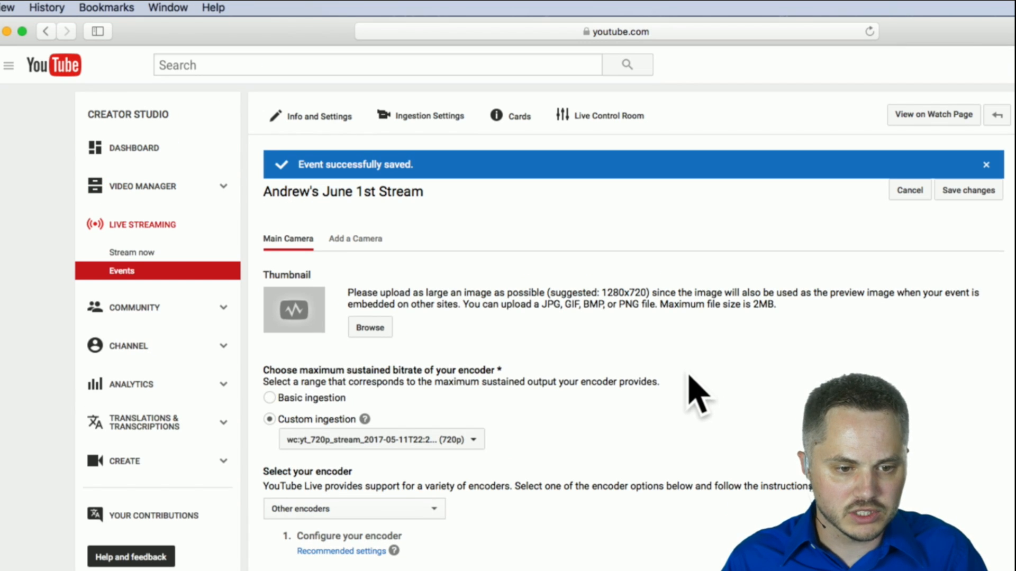
scroll(688, 387, "down", 4)
left_click(450, 446)
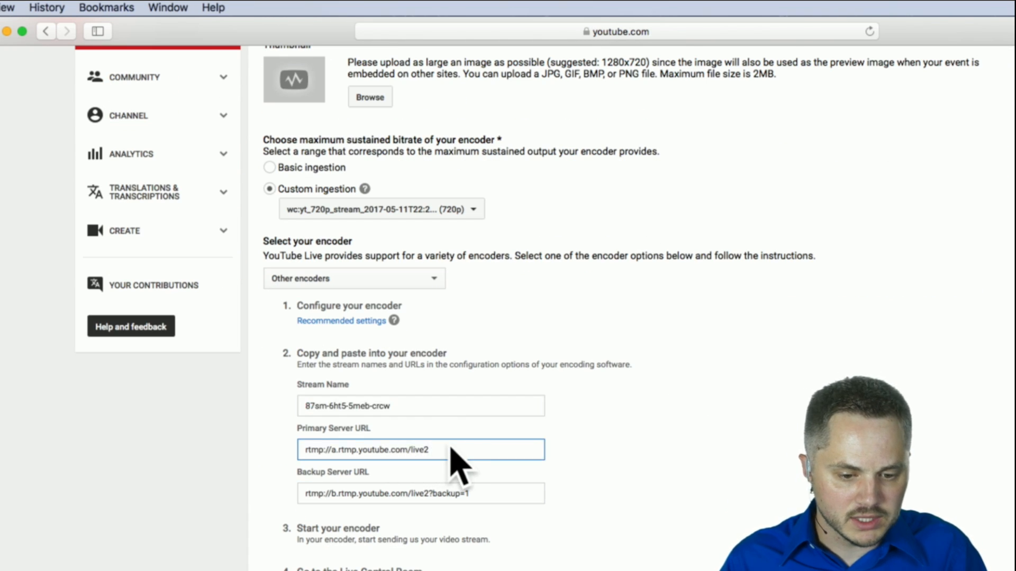
left_click_drag(436, 447, 288, 447)
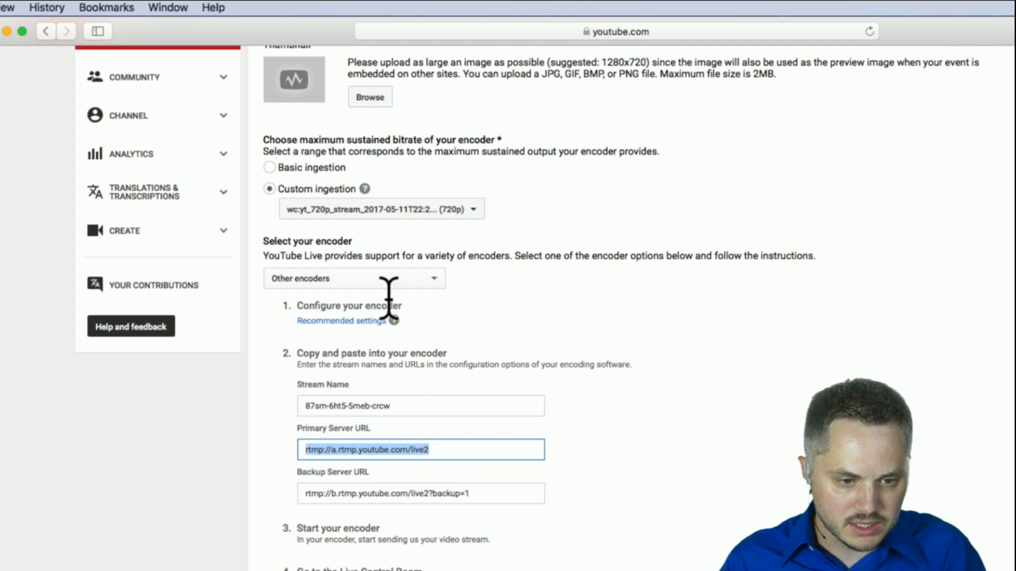
left_click(473, 209)
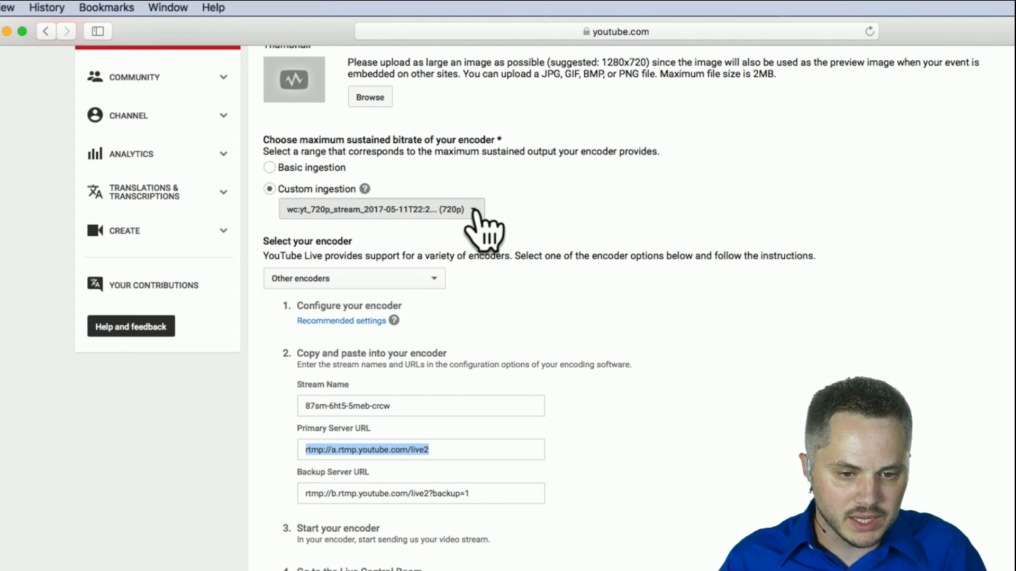
left_click(479, 197)
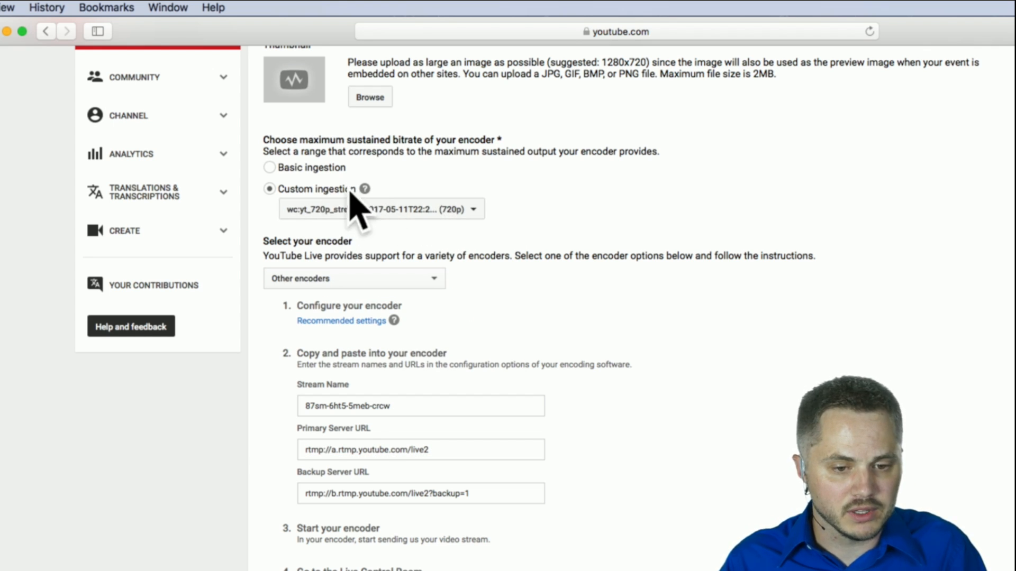
- Switch the event to basic ingestion at 1500–4000 Kbps (720p)
left_click(269, 167)
left_click(337, 192)
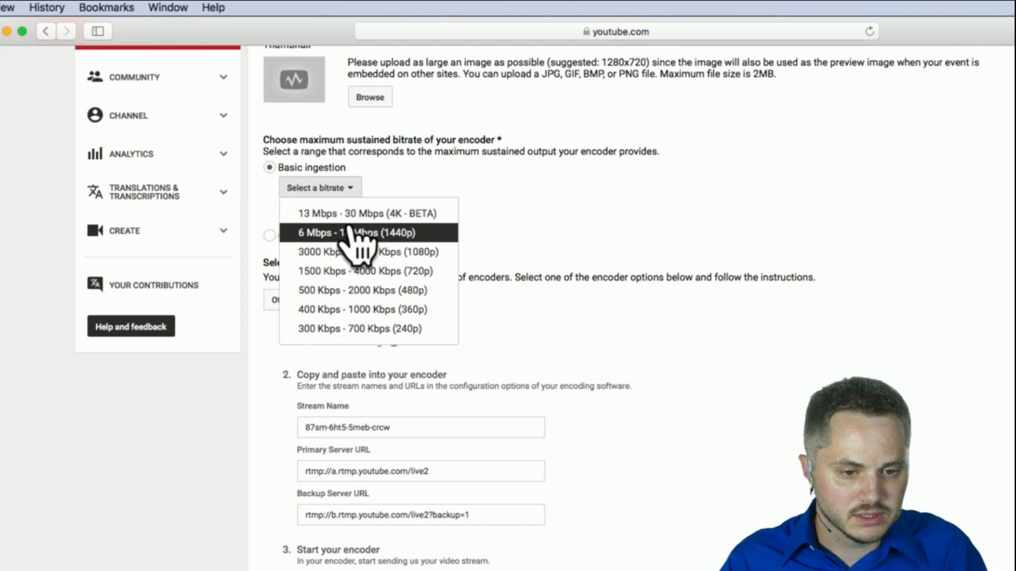
left_click(349, 272)
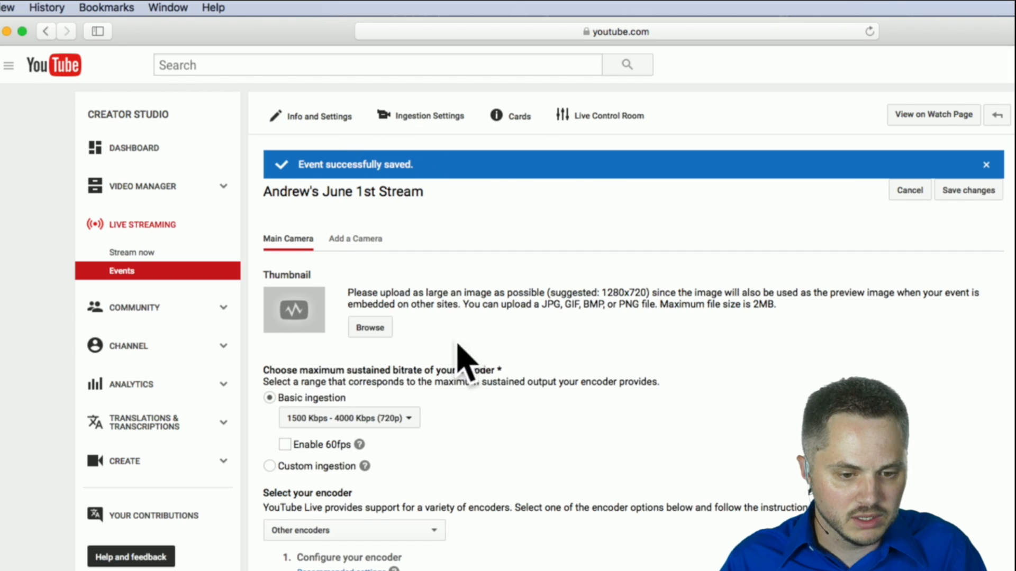
scroll(444, 363, "down", 5)
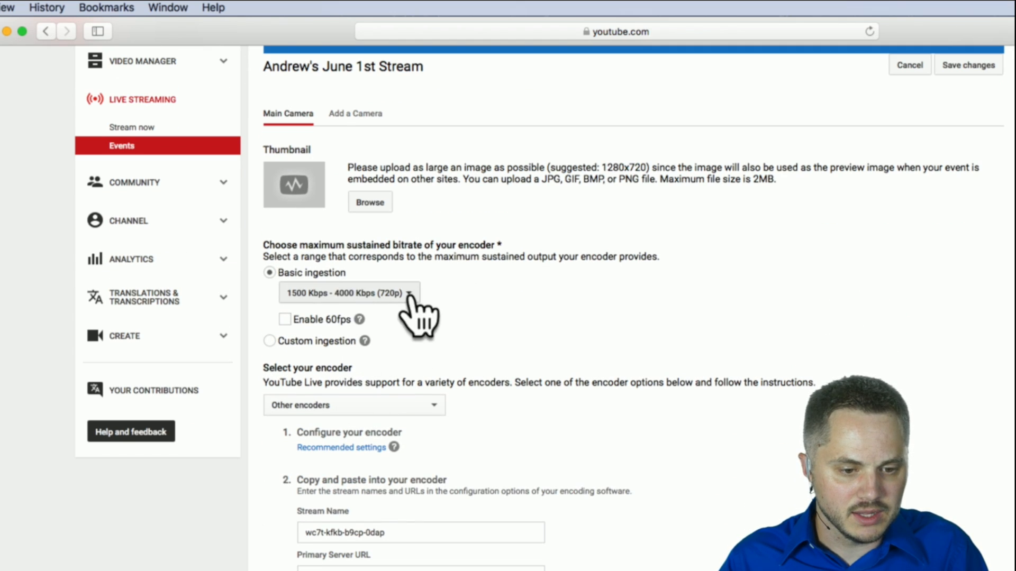
scroll(428, 402, "down", 4)
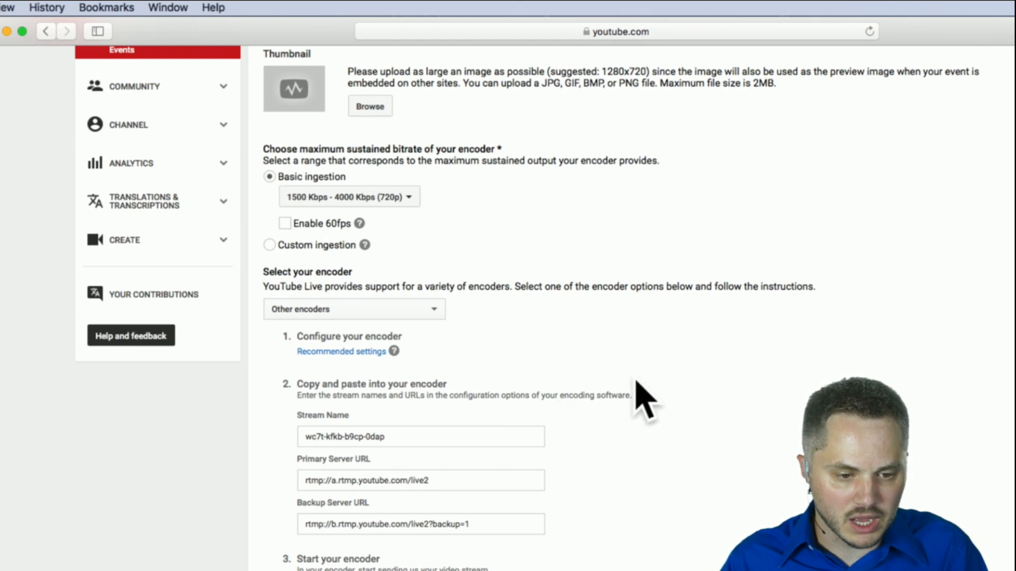
scroll(580, 397, "up", 9)
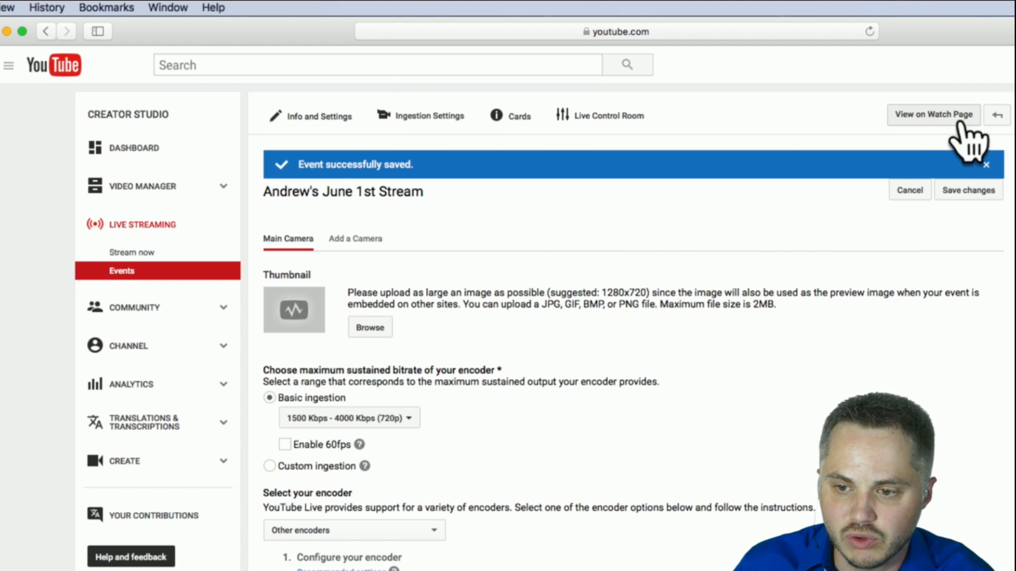
- Leave the edit page and open the June 1st stream's Live Control Room from the Events list
left_click(910, 190)
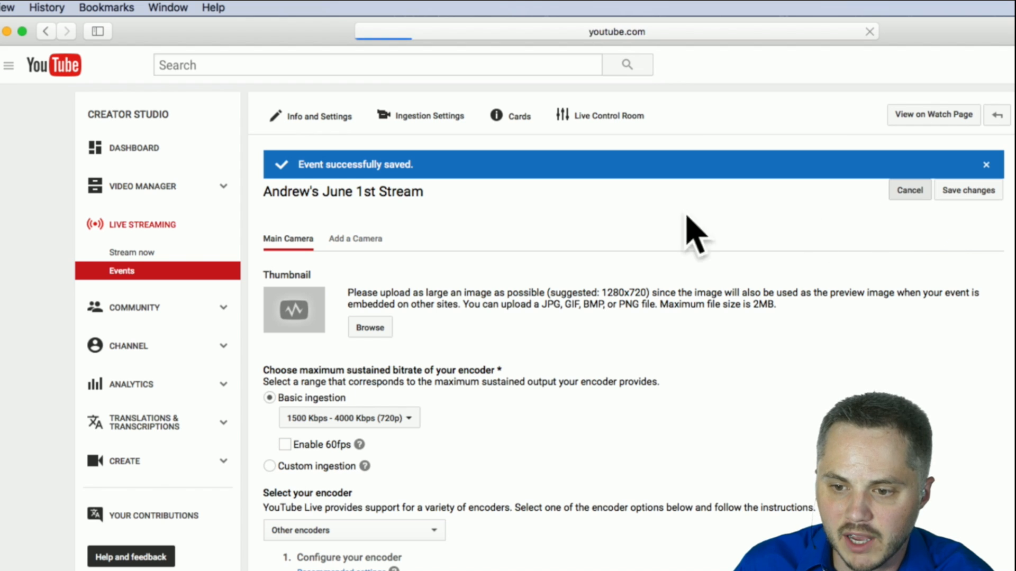
scroll(455, 361, "down", 2)
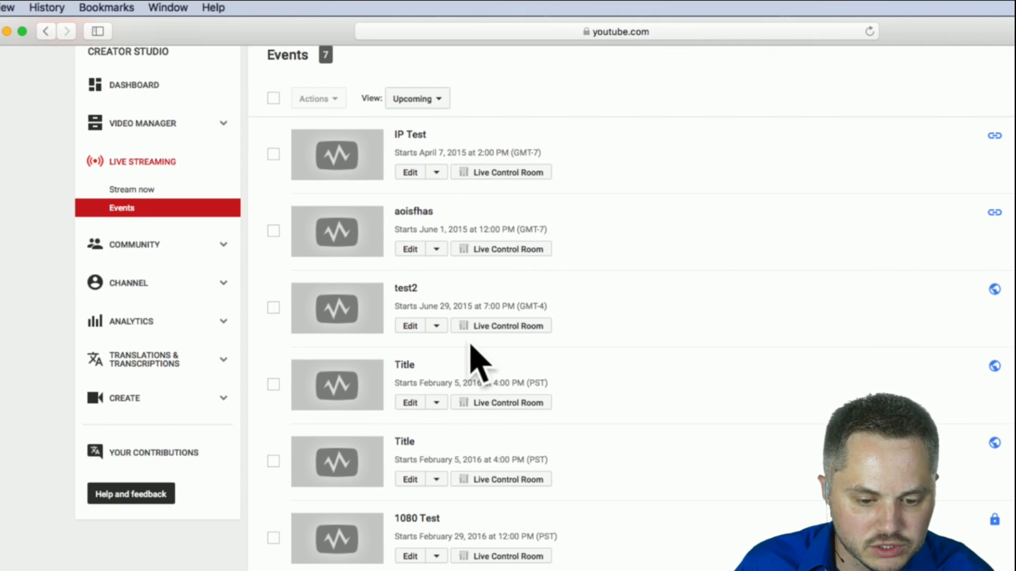
scroll(668, 344, "down", 5)
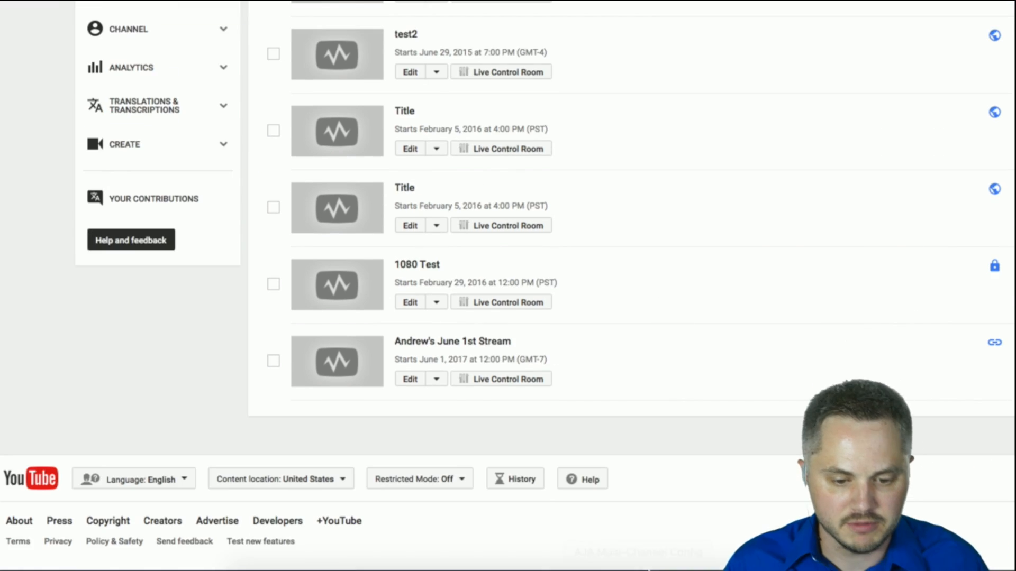
left_click(482, 377)
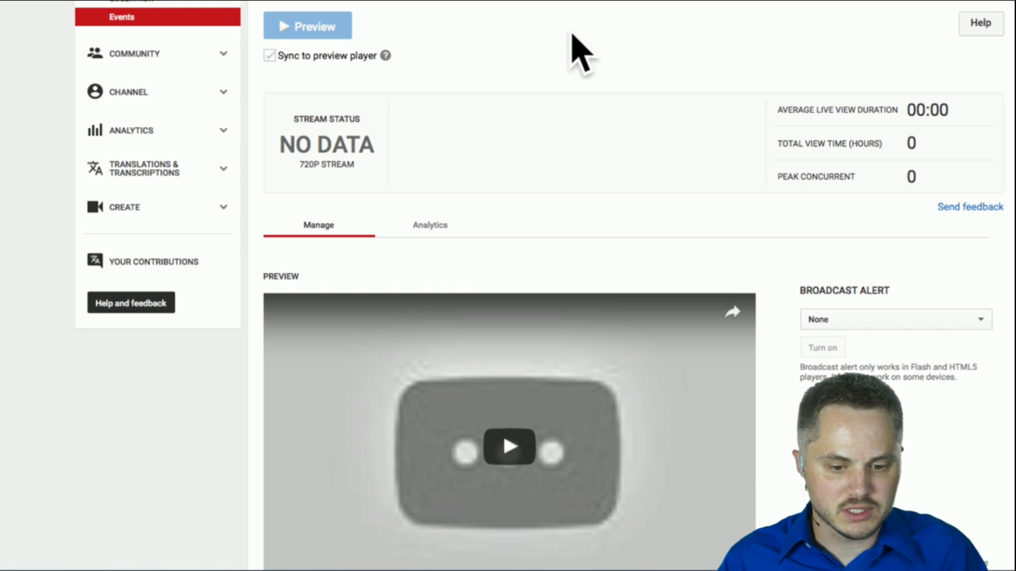
scroll(574, 31, "up", 3)
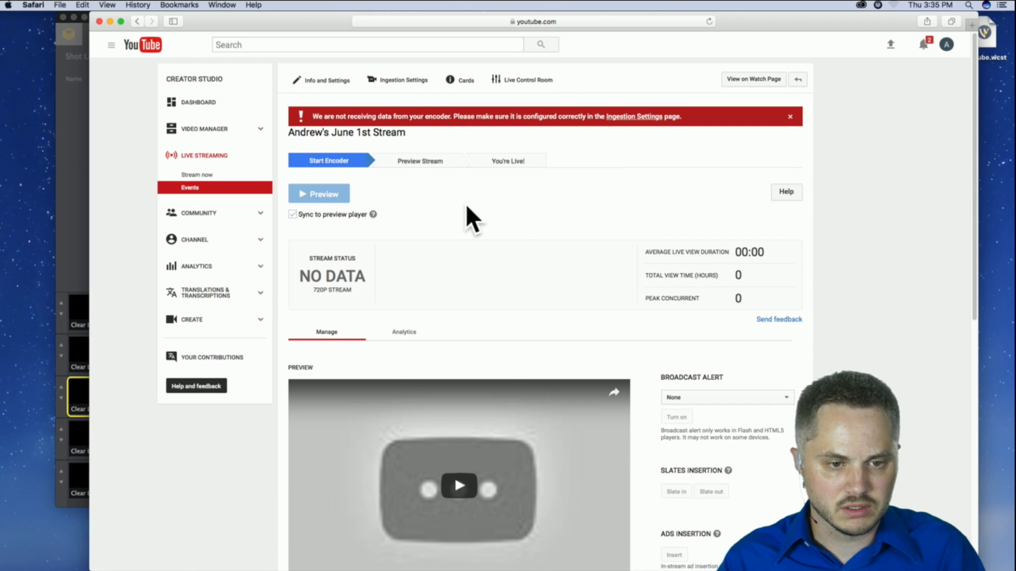
key("super+Tab")
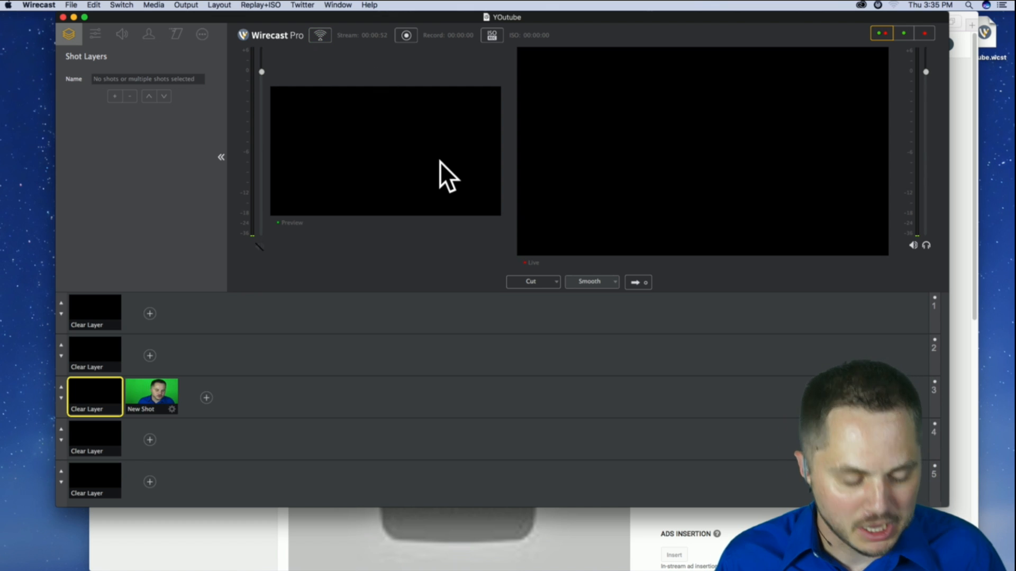
- Check the Stream field in Wirecast's Output Settings for the YouTube June Event destination, then return to Safari
key("super+Tab")
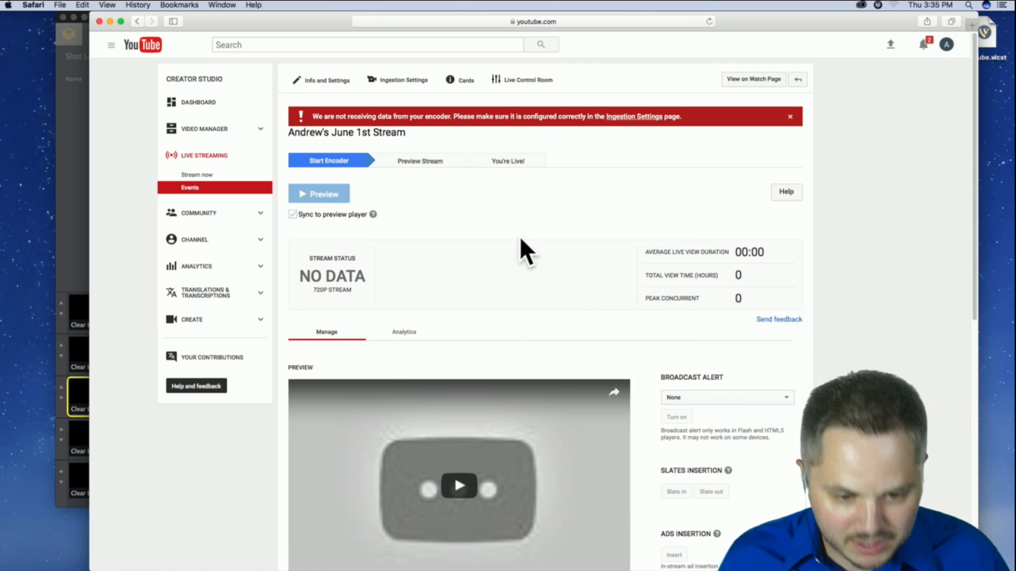
key("super+Tab")
left_click(195, 6)
left_click(197, 18)
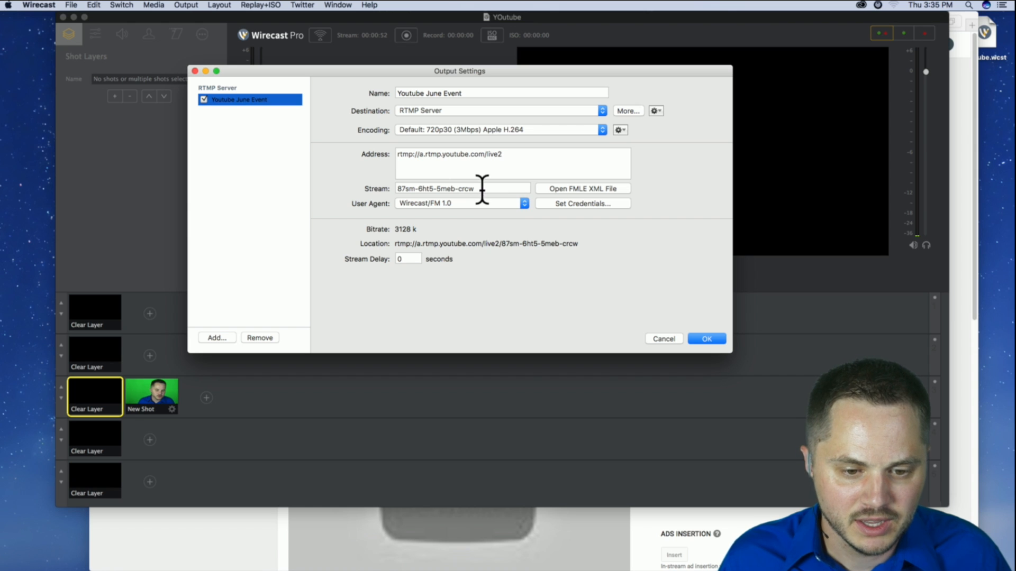
key("super+Tab")
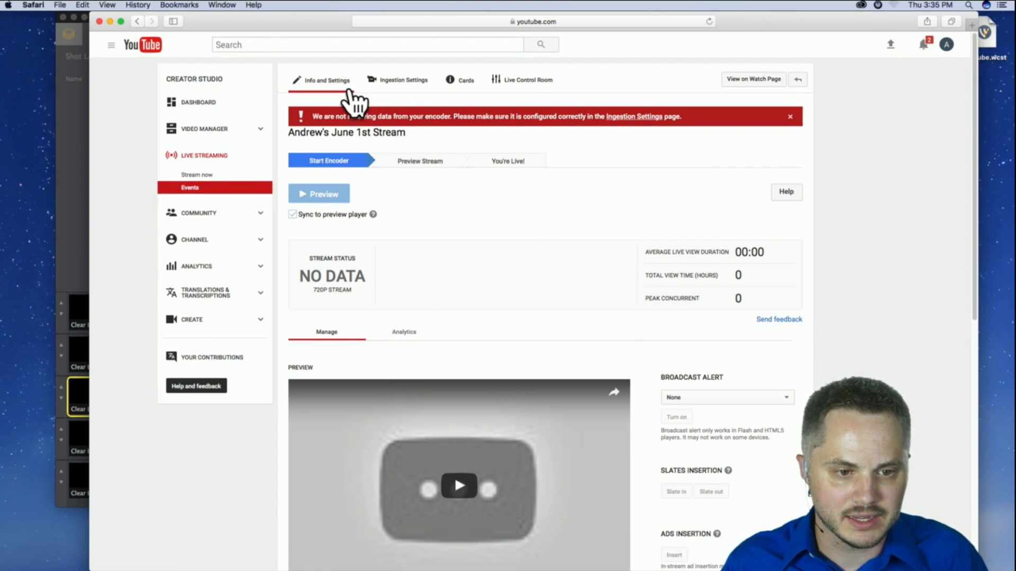
- Save the June 1st Stream's Ingestion Settings, keeping Basic ingestion at 1500–4000 Kbps (720p)
left_click(390, 81)
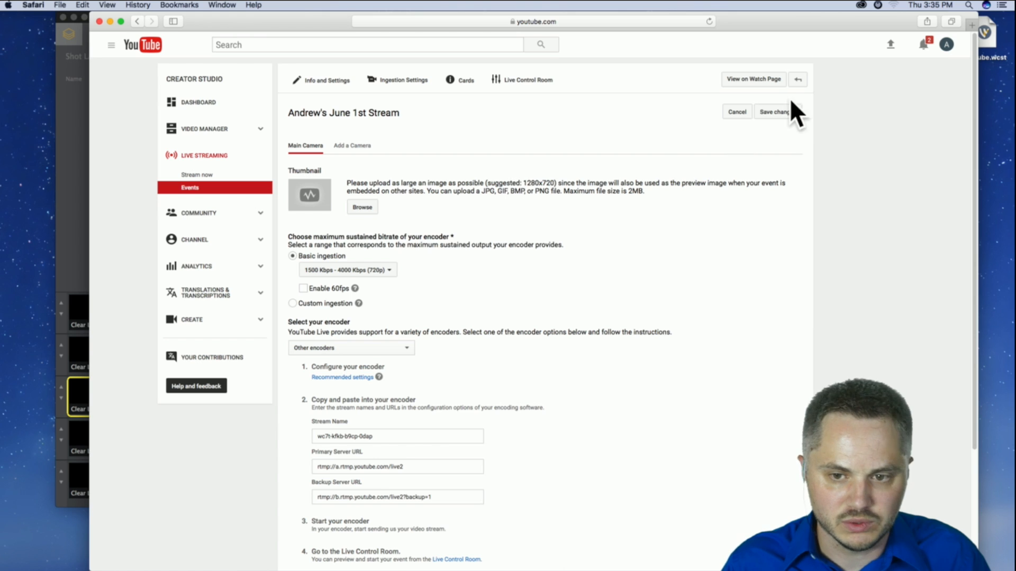
left_click(774, 113)
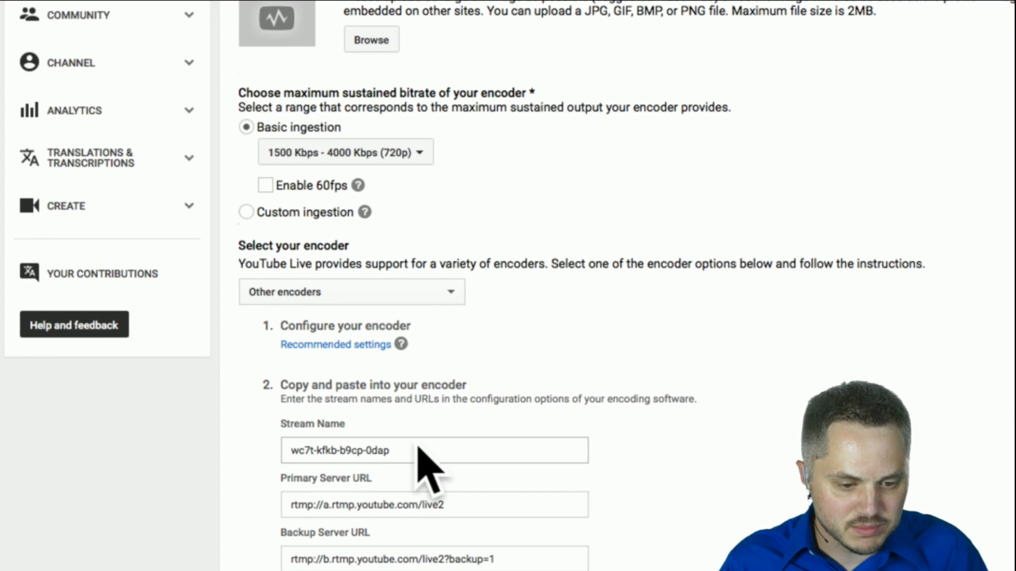
- Copy the YouTube Stream Name and paste it over the old key in Wirecast's Output Settings Stream field, then confirm
left_click_drag(376, 456, 295, 455)
key("super+c")
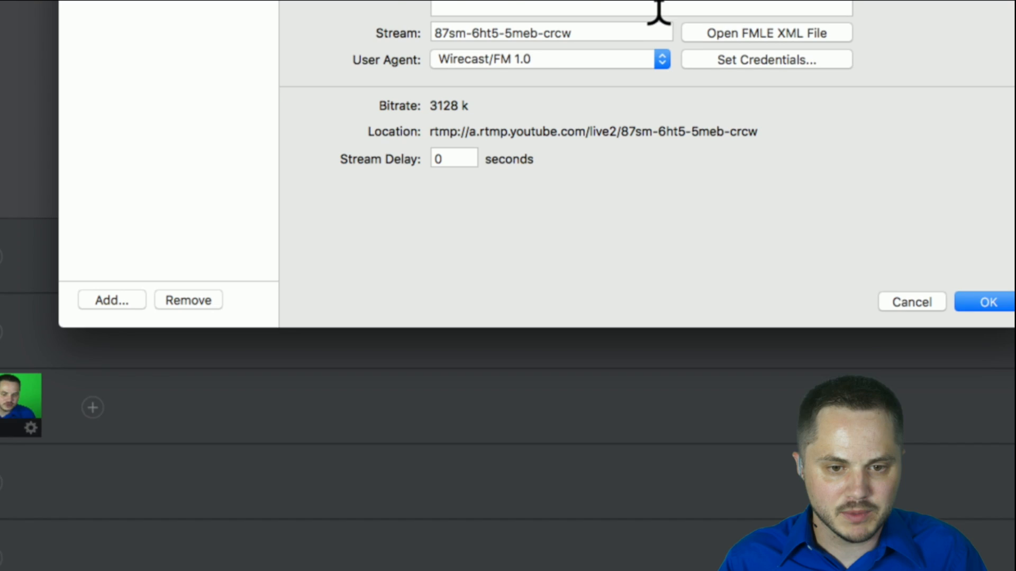
left_click_drag(574, 32, 323, 19)
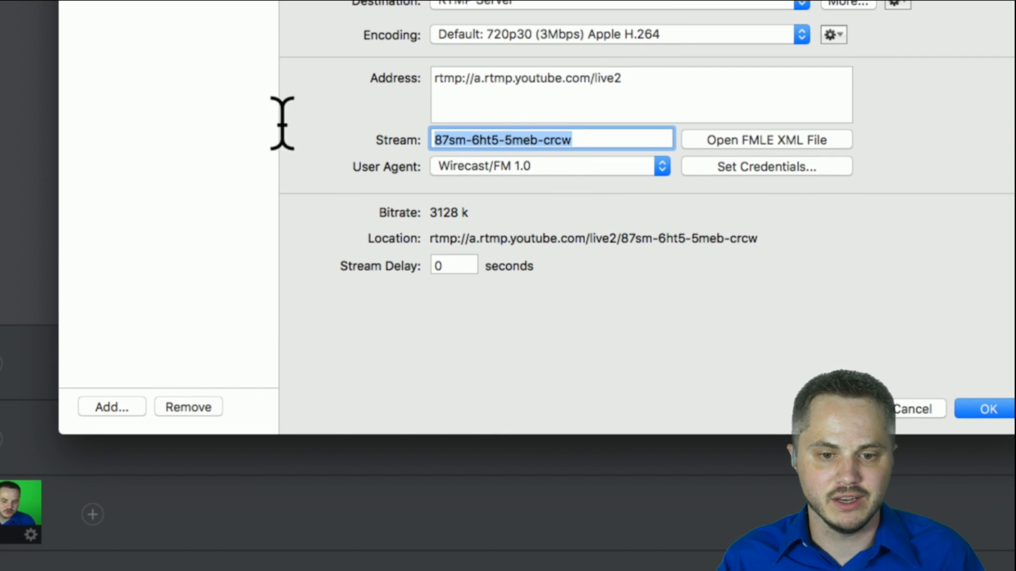
key("super+v")
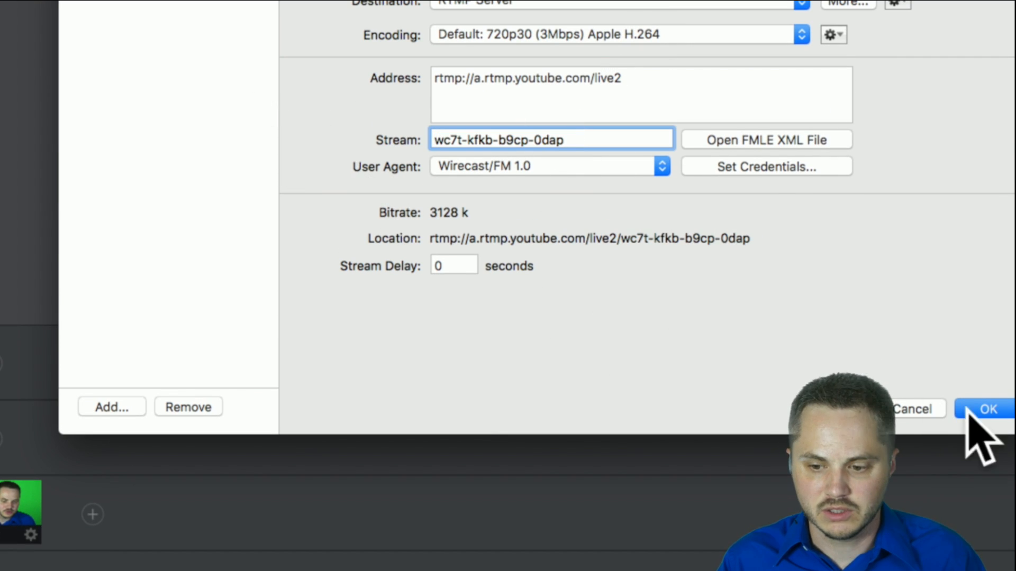
left_click(985, 410)
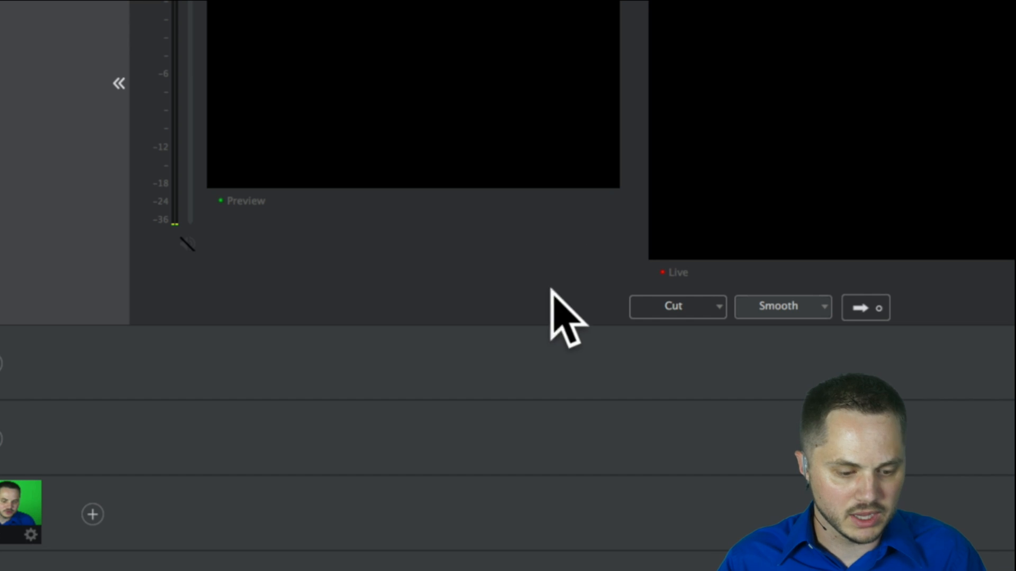
- Look over the YouTube event page, then go back to Wirecast Pro
key("super+Tab")
scroll(532, 52, "up", 5)
scroll(554, 174, "down", 5)
scroll(554, 178, "up", 5)
key("super+Tab")
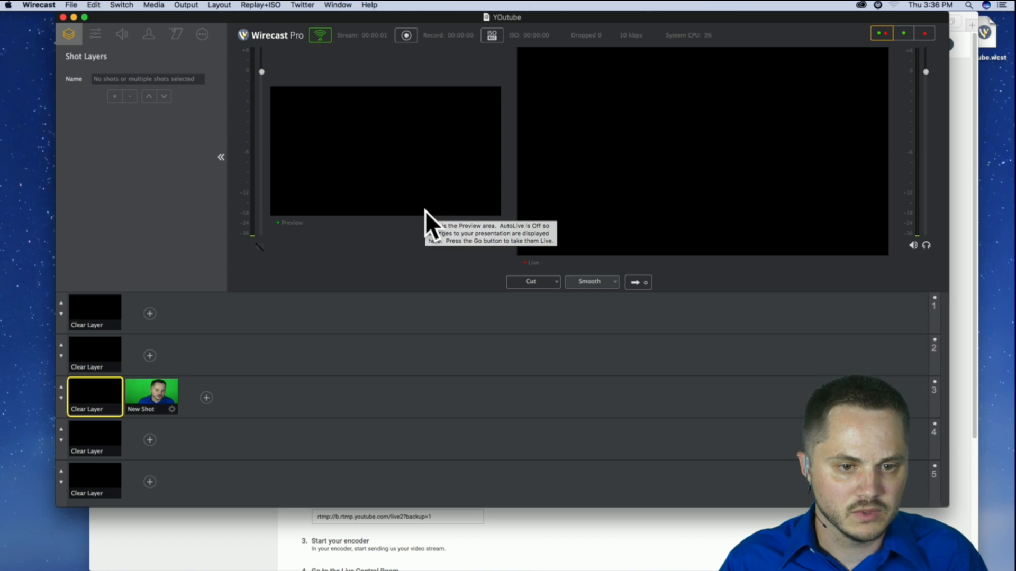
- Open the event's Live Control Room to verify Stream Status is GOOD, then return to Wirecast
key("super+Tab")
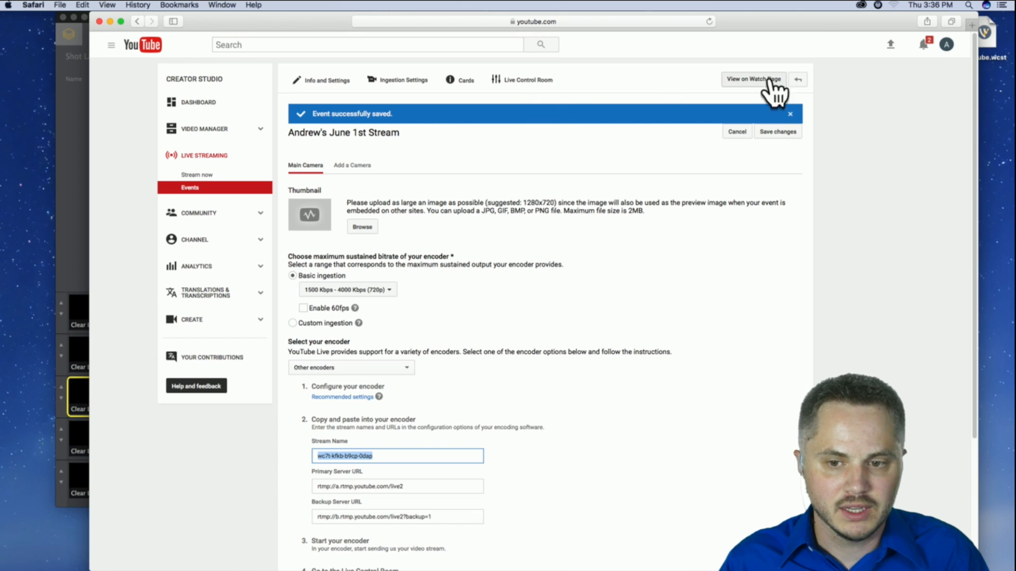
left_click(532, 82)
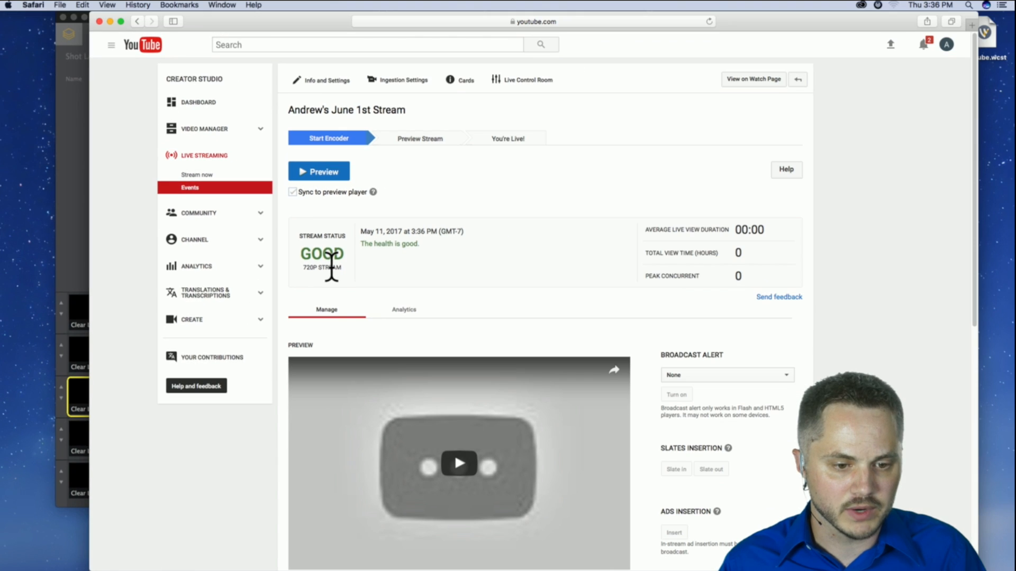
key("super+Tab")
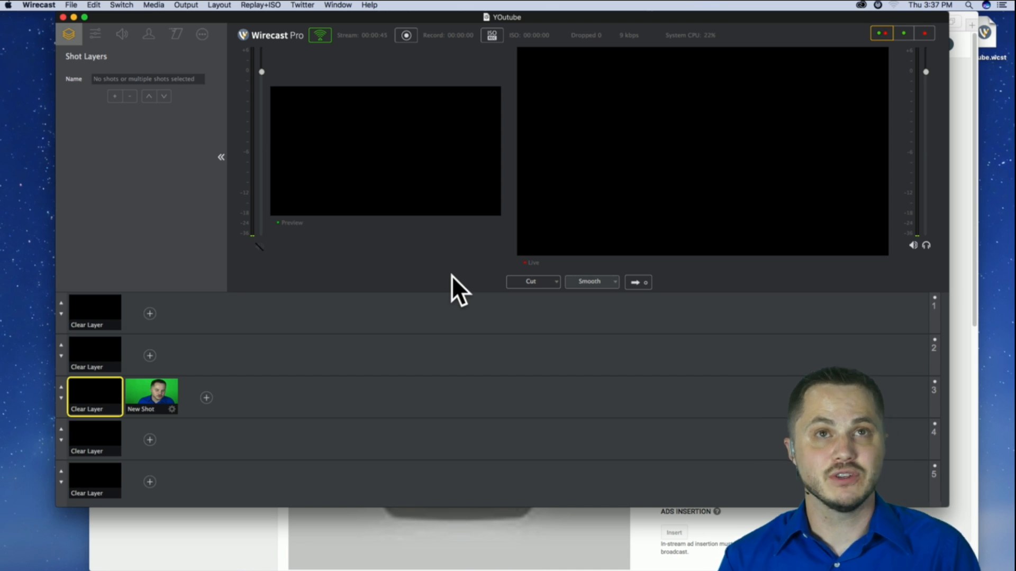
key("super+Tab")
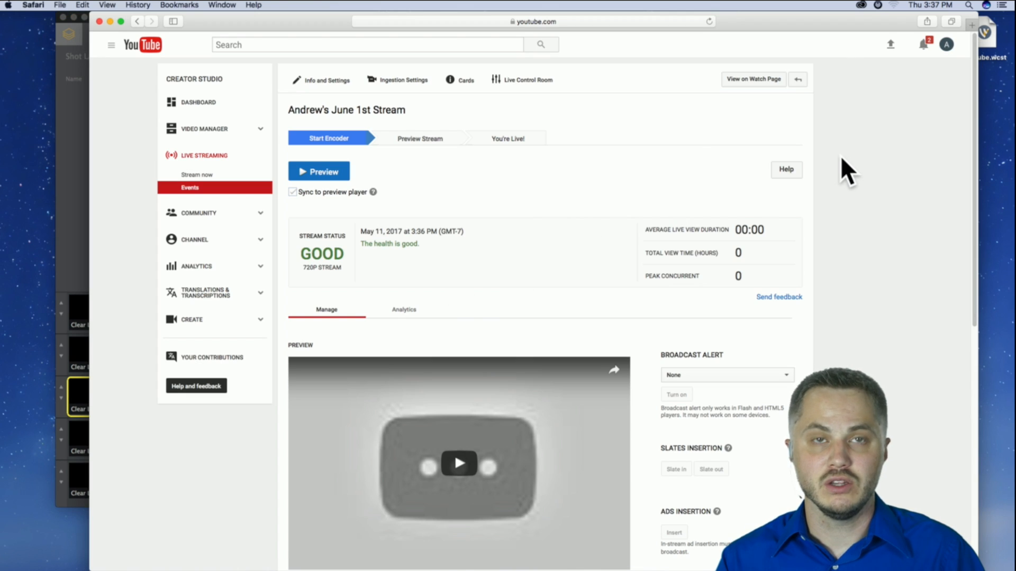
key("super+Tab")
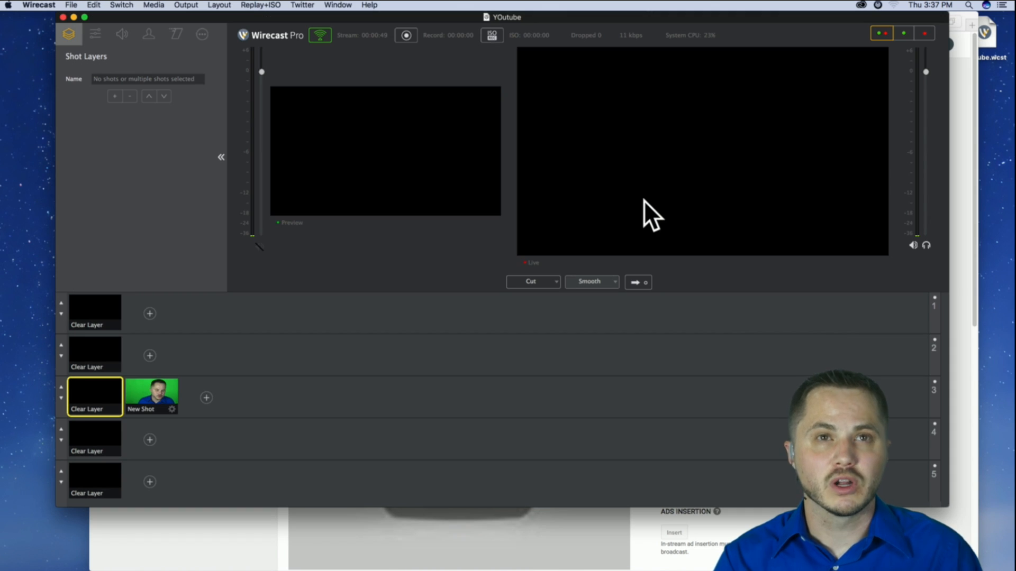
mouse_move(643, 201)
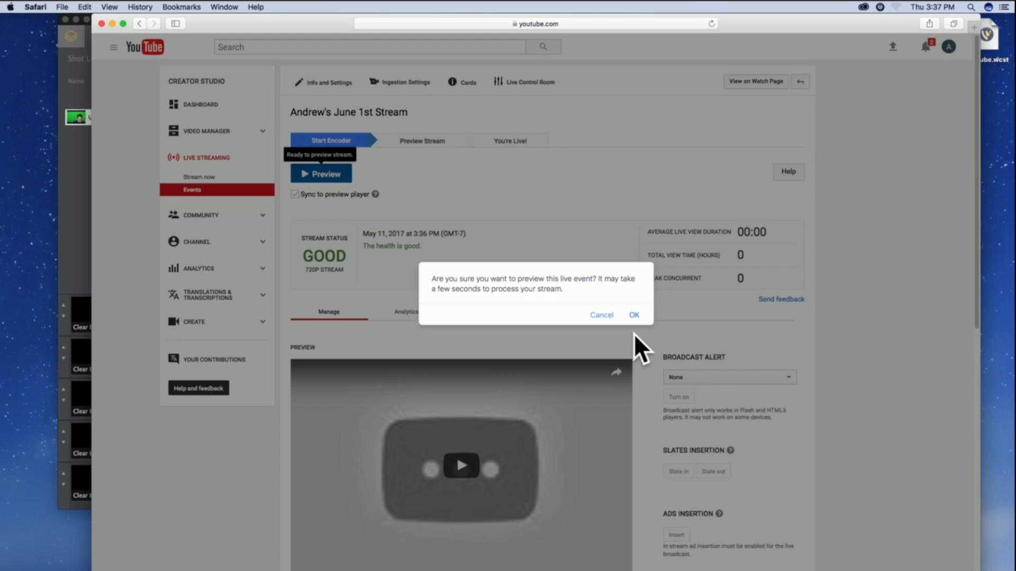
- Confirm the Preview dialog so the June 1st event enters the Preview Stream stage
left_click(634, 315)
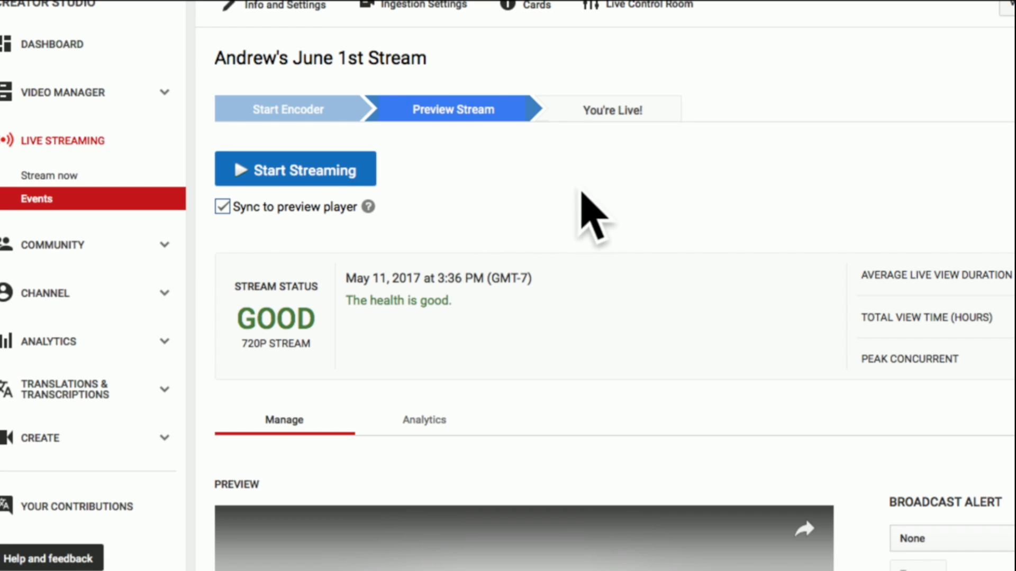
scroll(626, 317, "down", 10)
scroll(635, 333, "up", 4)
scroll(637, 338, "up", 4)
scroll(633, 290, "down", 10)
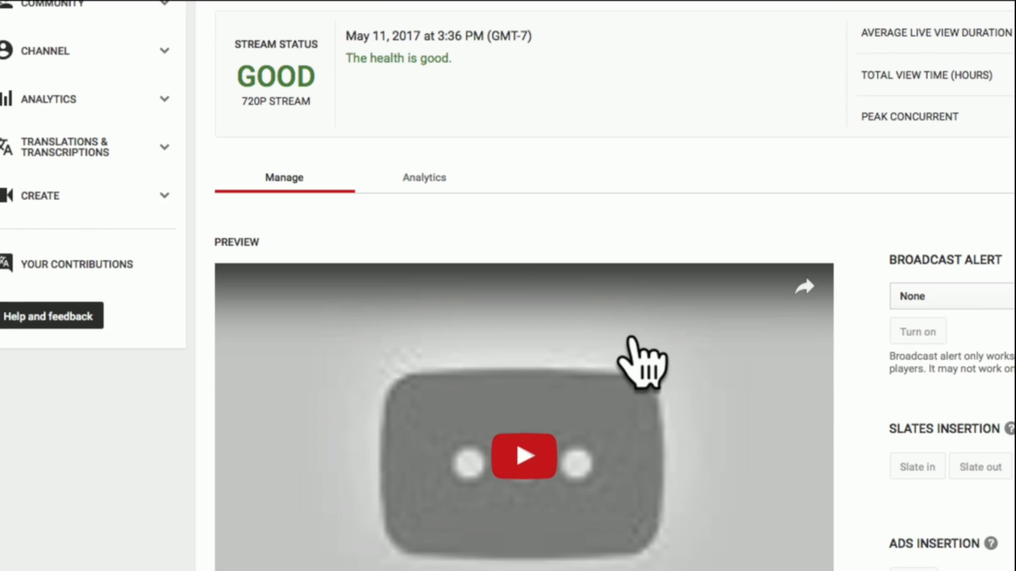
scroll(556, 249, "up", 5)
left_click(532, 294)
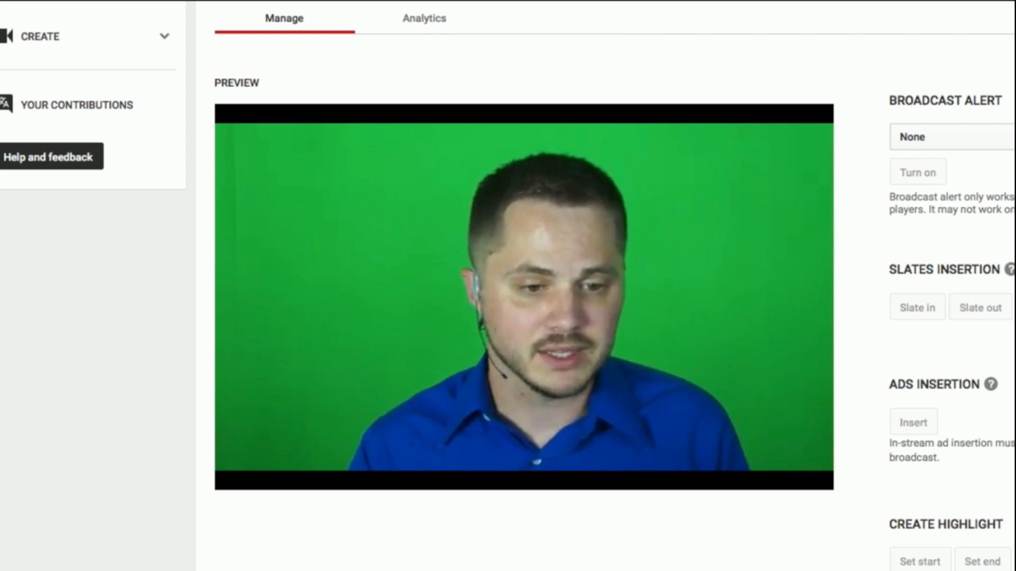
mouse_move(772, 361)
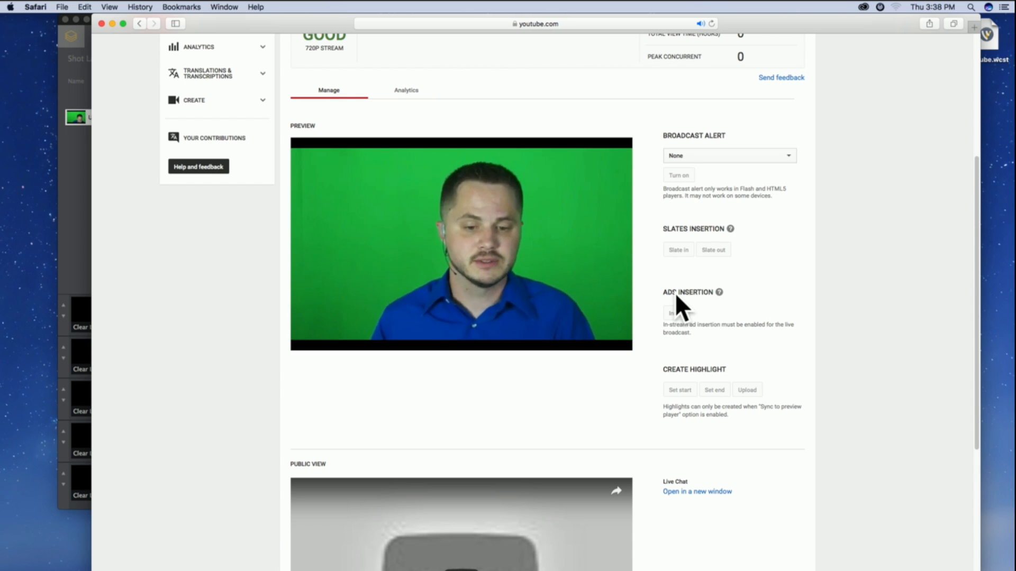
- Use the Clear Layer shot to blank layer 3 in Wirecast, then return to the YouTube event page
key("super+Tab")
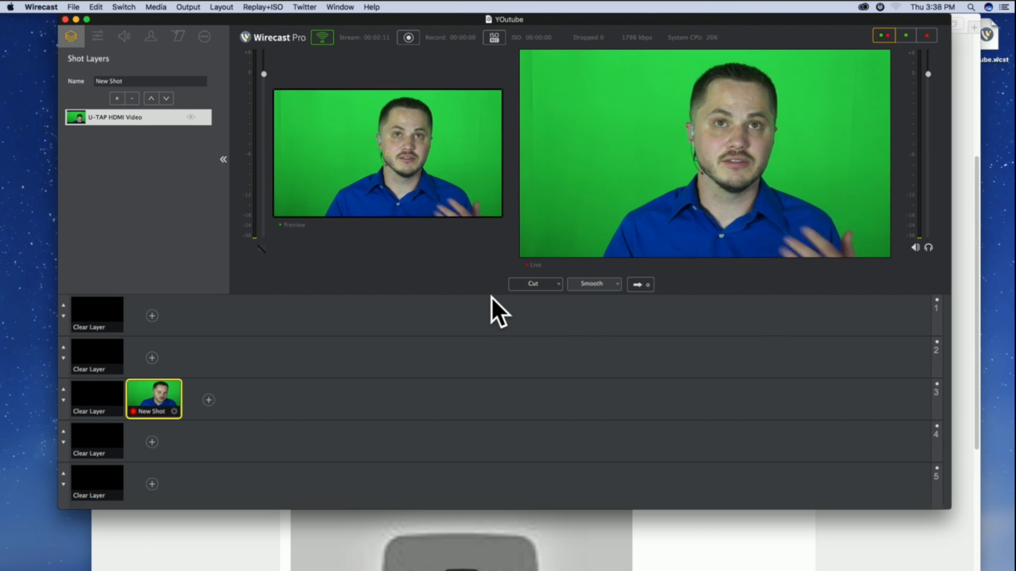
left_click(96, 394)
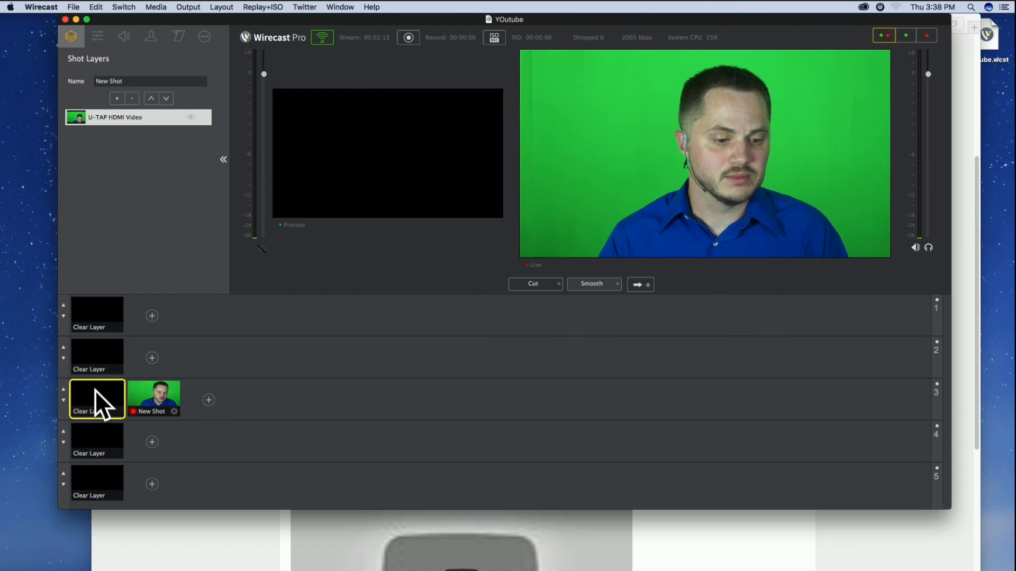
key("super+Tab")
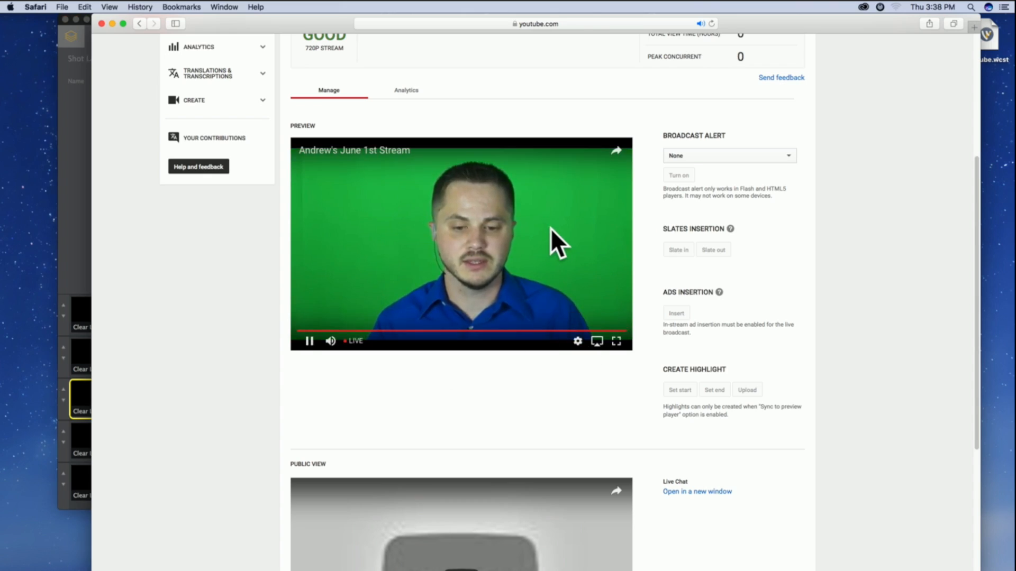
scroll(550, 212, "up", 5)
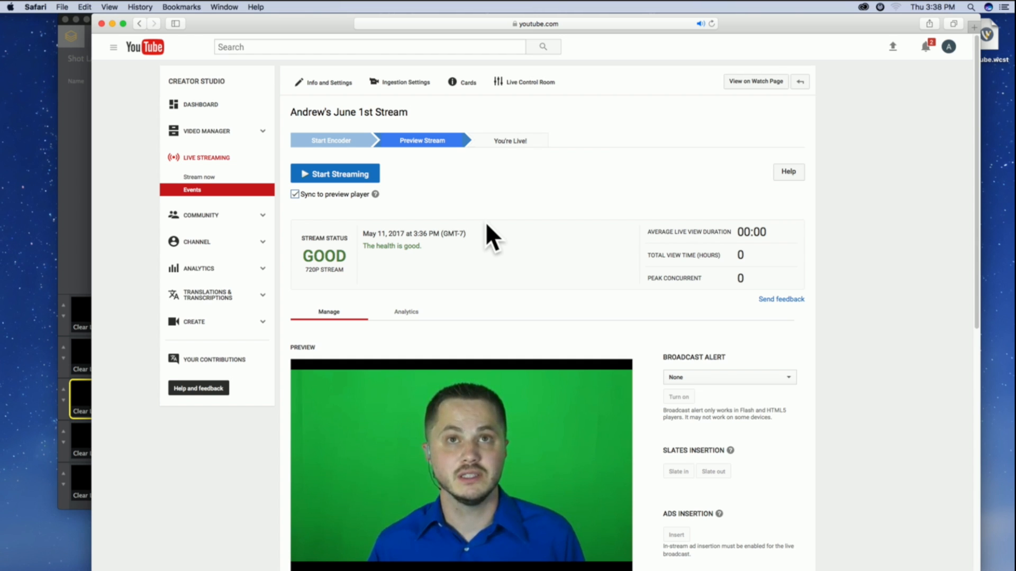
- Start Streaming the June 1st event, confirm with OK, open View on Watch Page, then switch to Wirecast
scroll(588, 253, "down", 10)
scroll(663, 288, "up", 6)
scroll(672, 317, "down", 6)
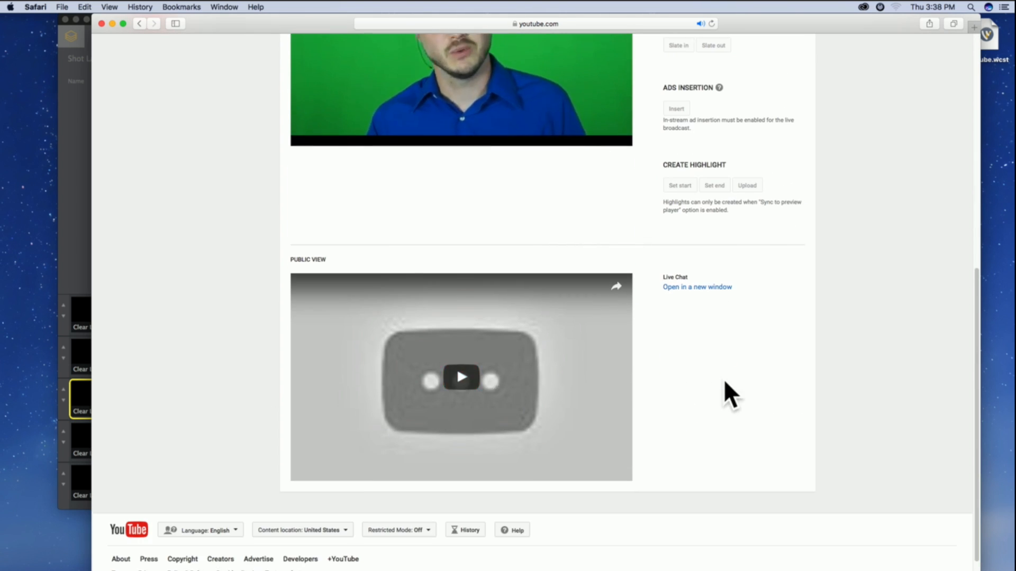
scroll(722, 386, "up", 10)
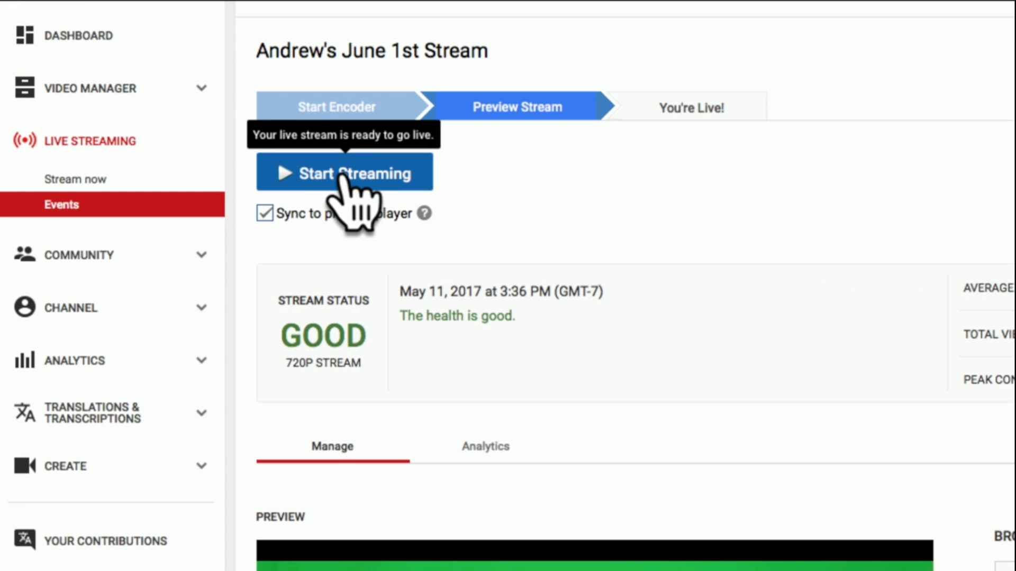
left_click(340, 176)
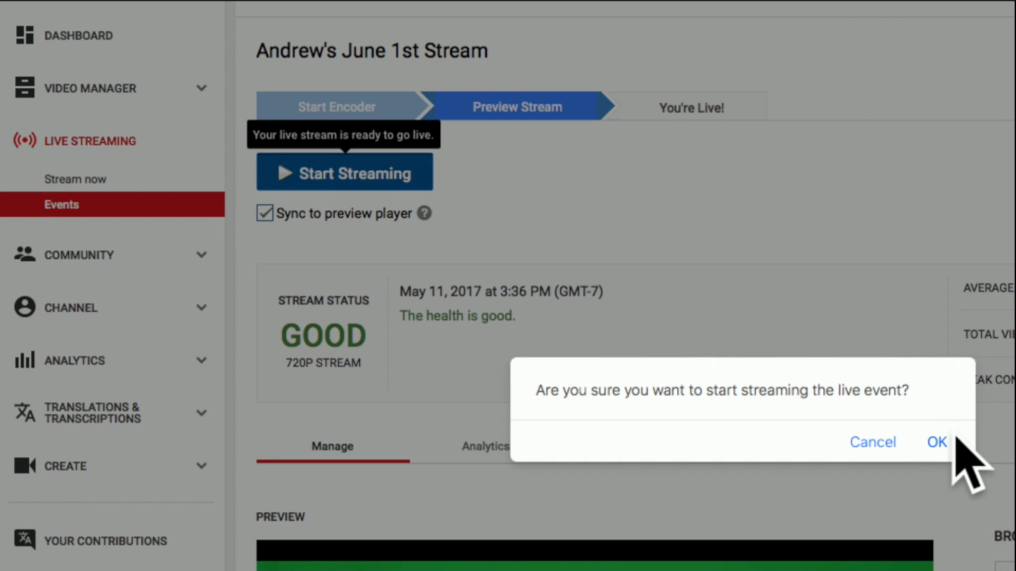
left_click(937, 443)
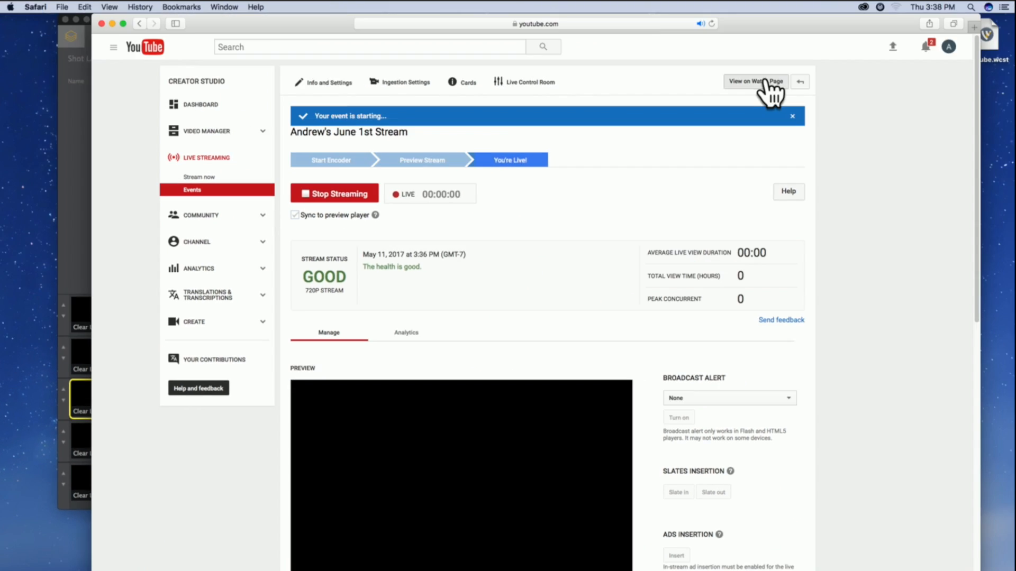
left_click(765, 82)
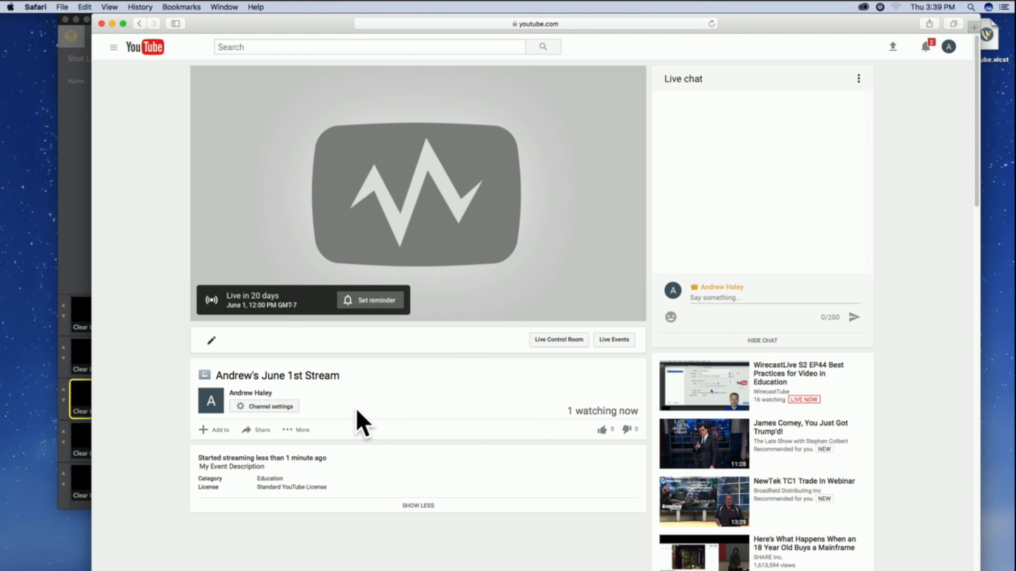
key("super+Tab")
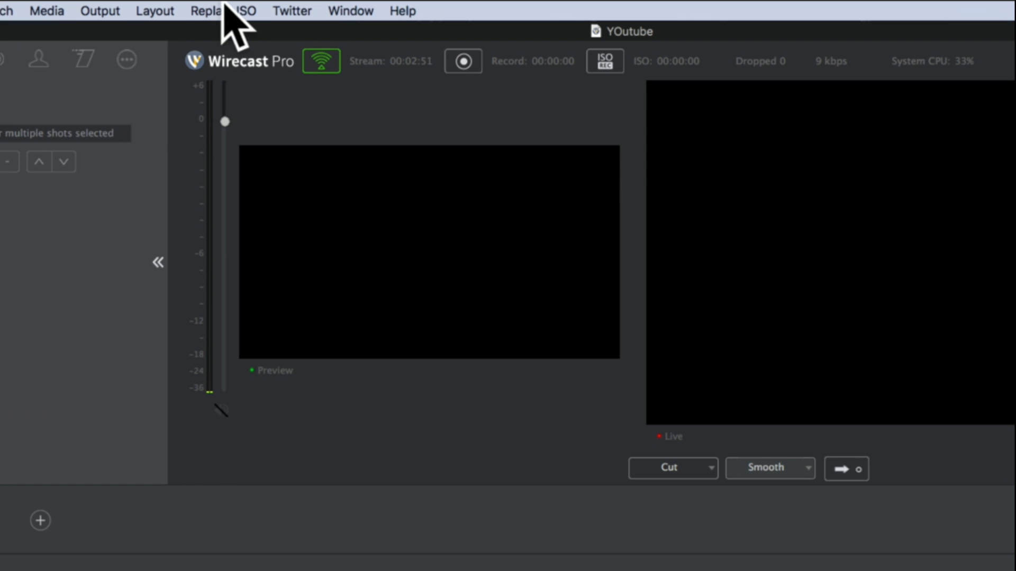
- Open Output Settings, dismiss the output-in-progress quality warning, nudge the window up, and close it
left_click(100, 11)
mouse_move(168, 130)
left_click(132, 32)
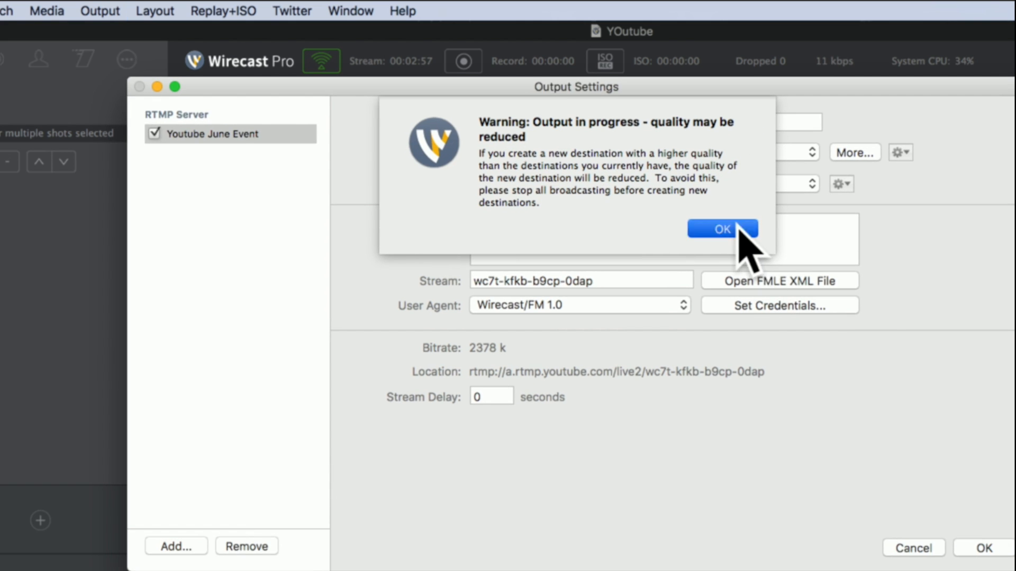
left_click(740, 228)
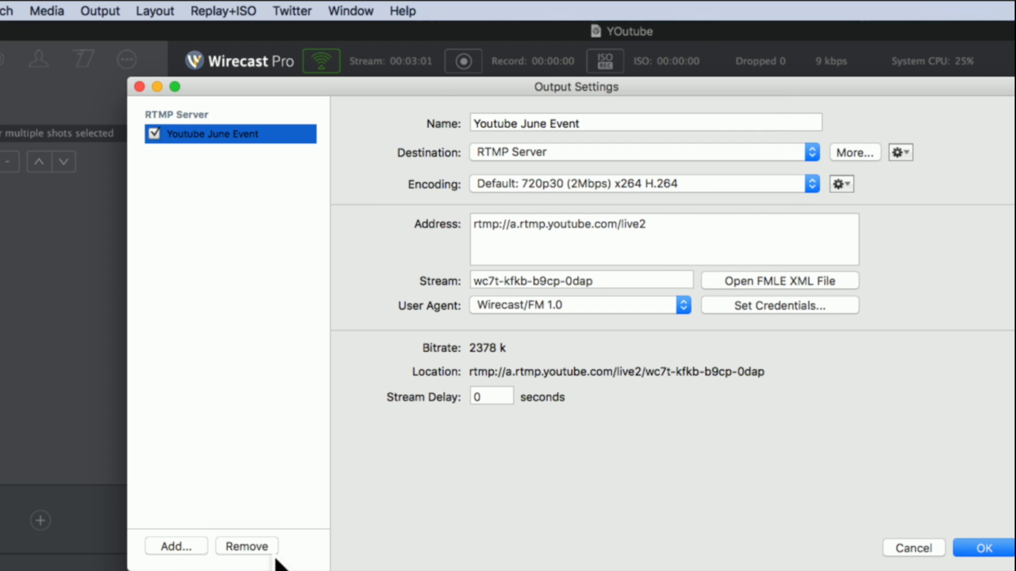
left_click_drag(401, 84, 406, 70)
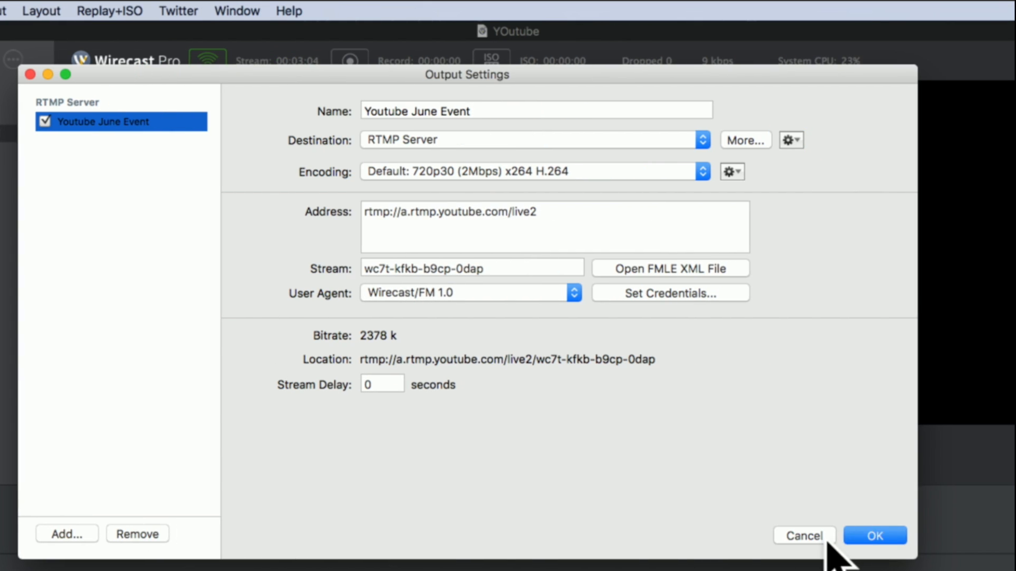
left_click(828, 543)
- Reopen Output Settings on the Youtube June Event RTMP output, dismissing the warning and moving the window up-right
left_click(95, 10)
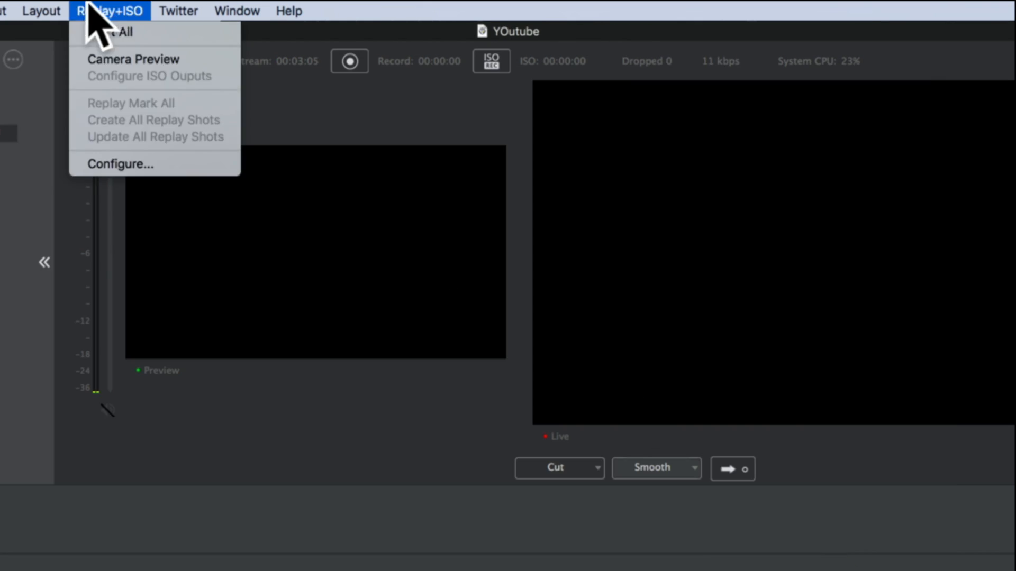
mouse_move(4, 9)
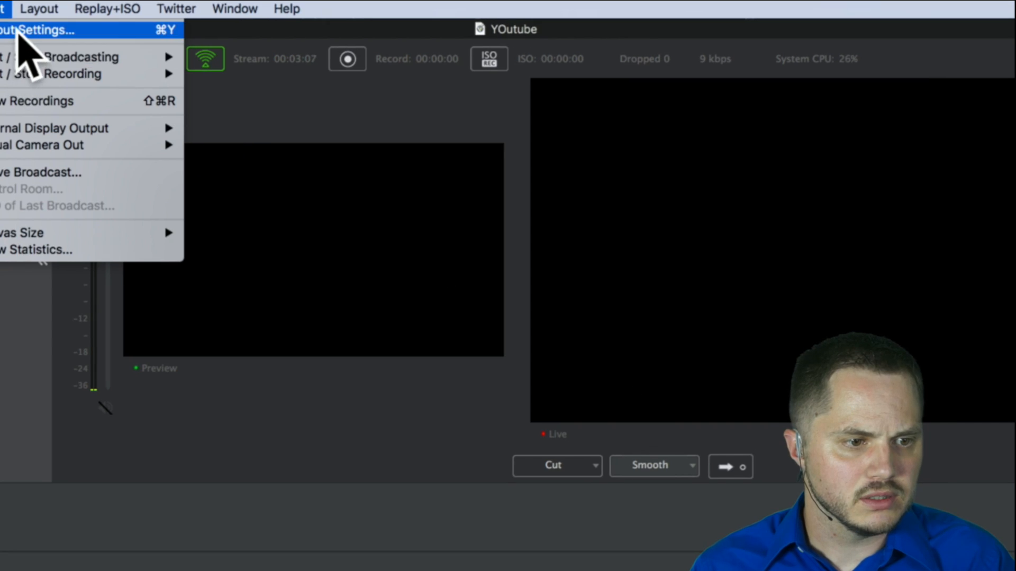
left_click(18, 32)
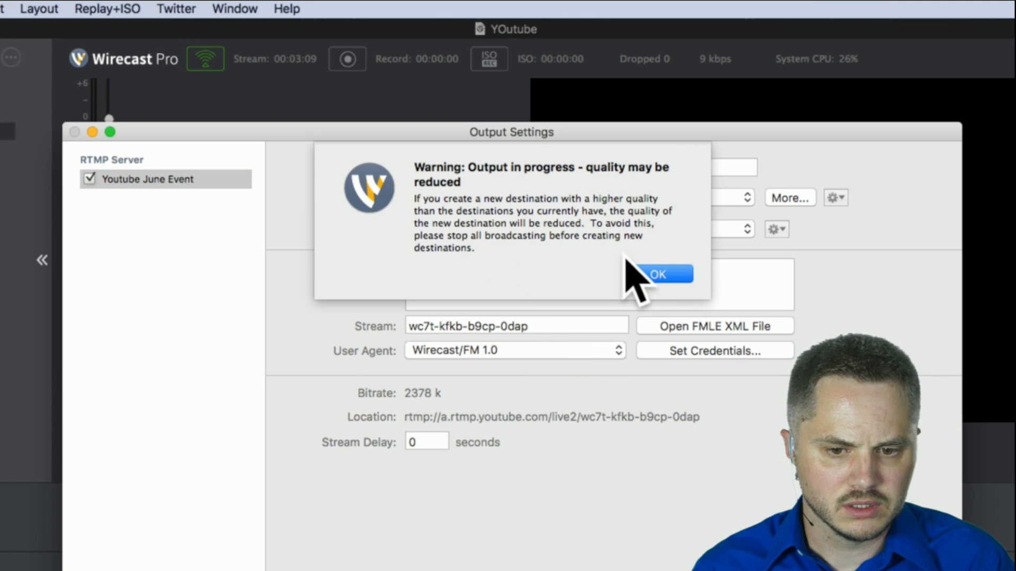
left_click(643, 274)
left_click_drag(452, 132, 483, 59)
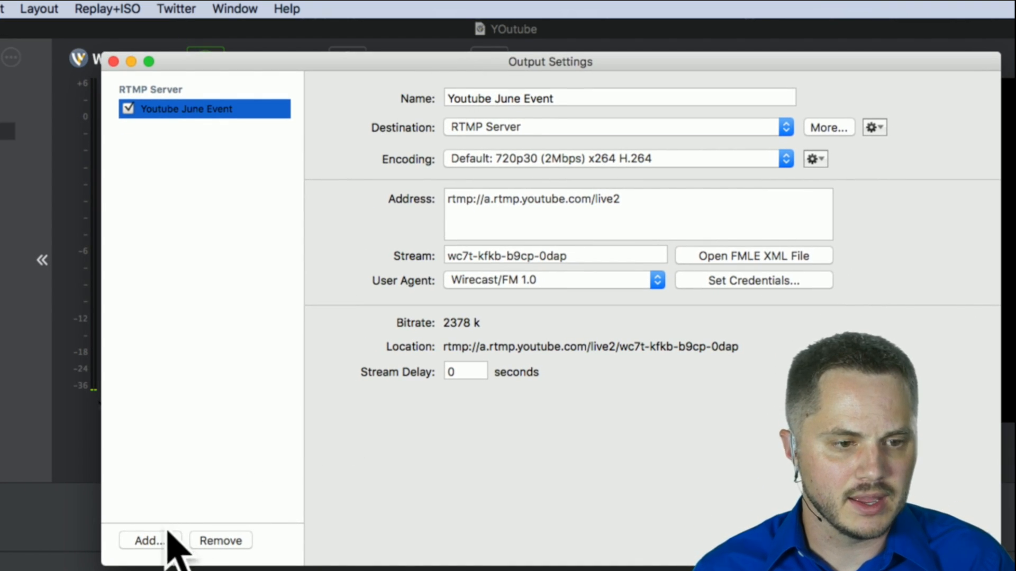
- Add a Facebook Live output, picking Facebook Live from the Destination list and confirming with OK
left_click(150, 540)
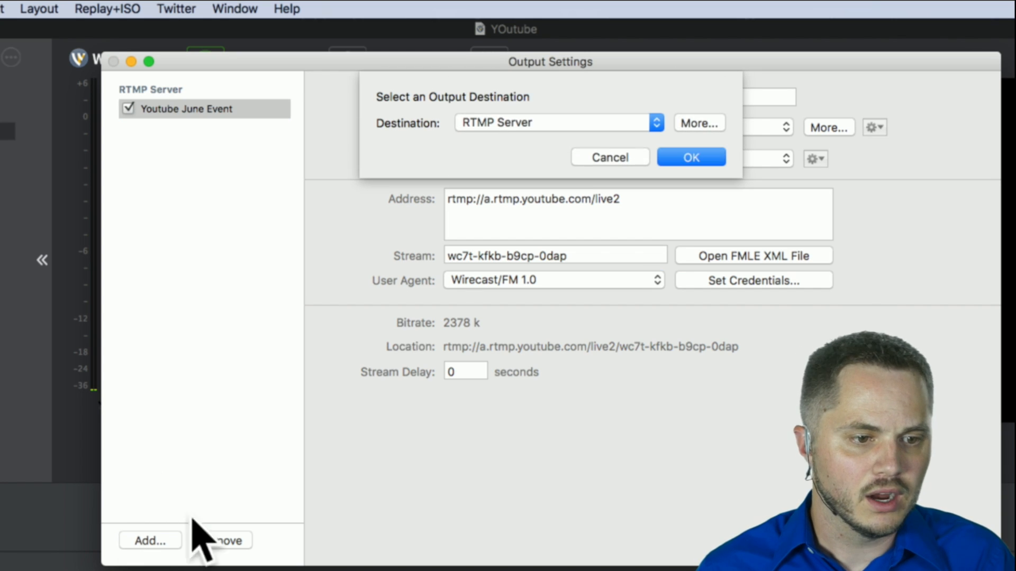
left_click(560, 133)
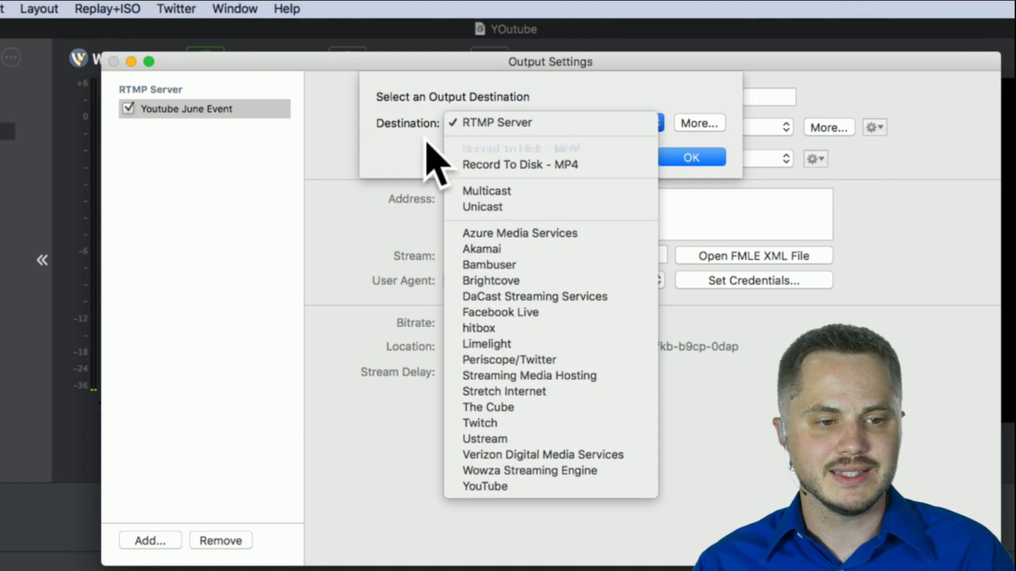
left_click(197, 107)
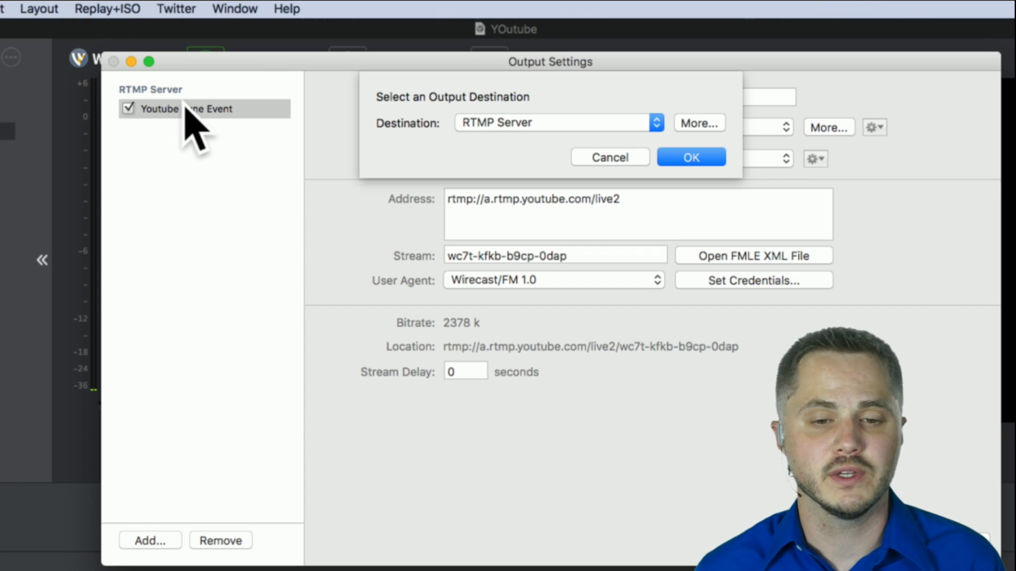
left_click(586, 124)
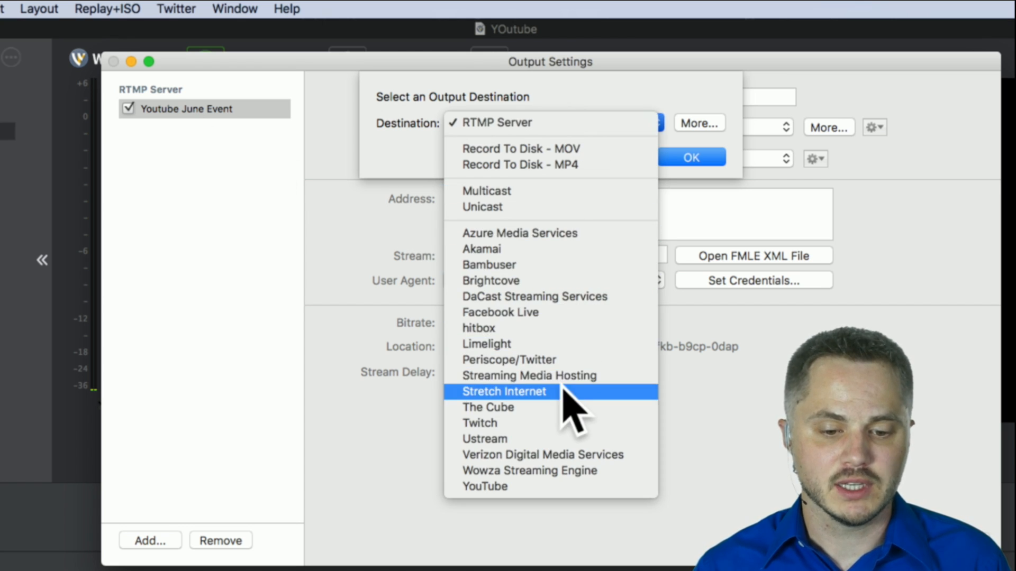
left_click(532, 314)
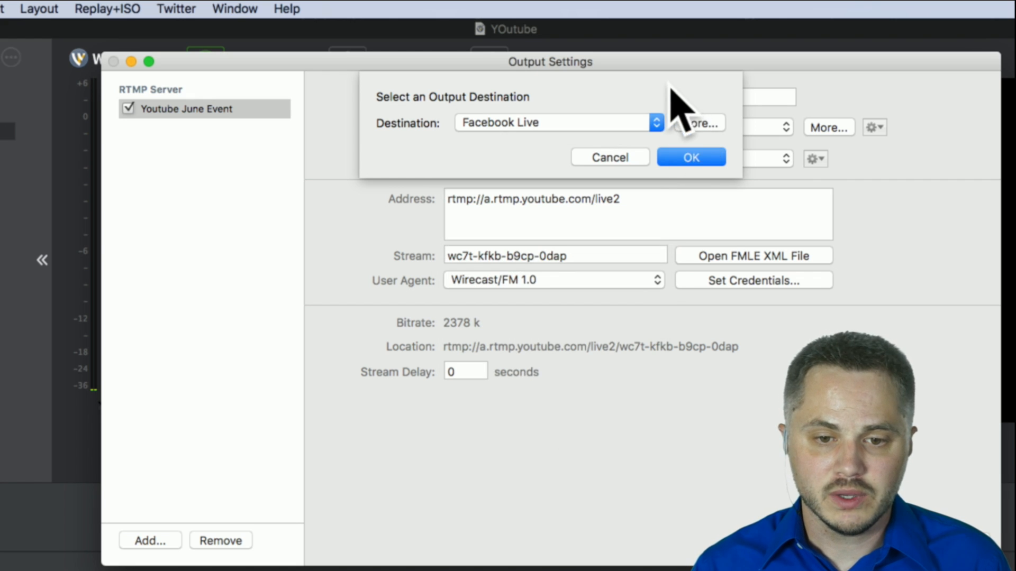
left_click(693, 157)
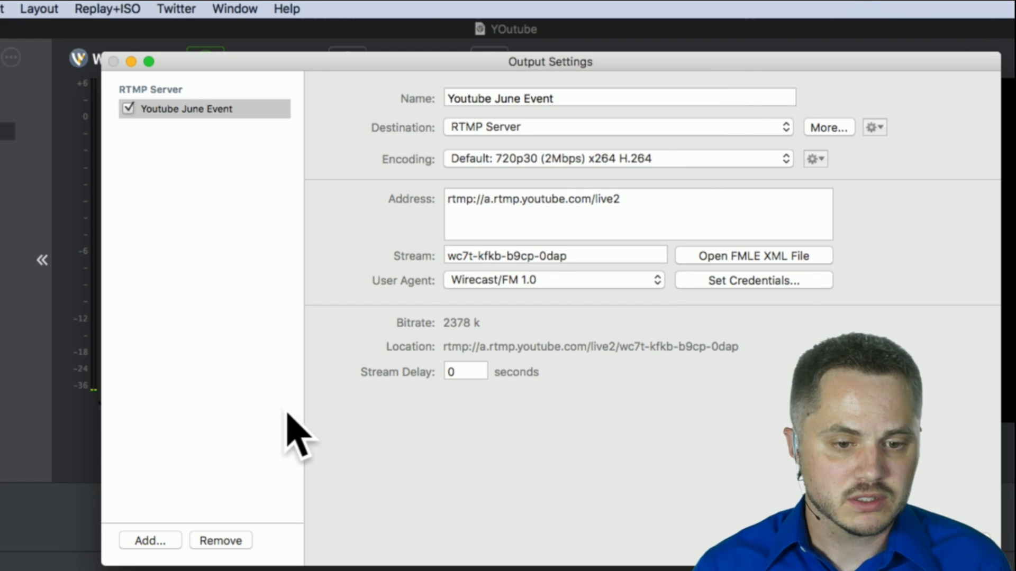